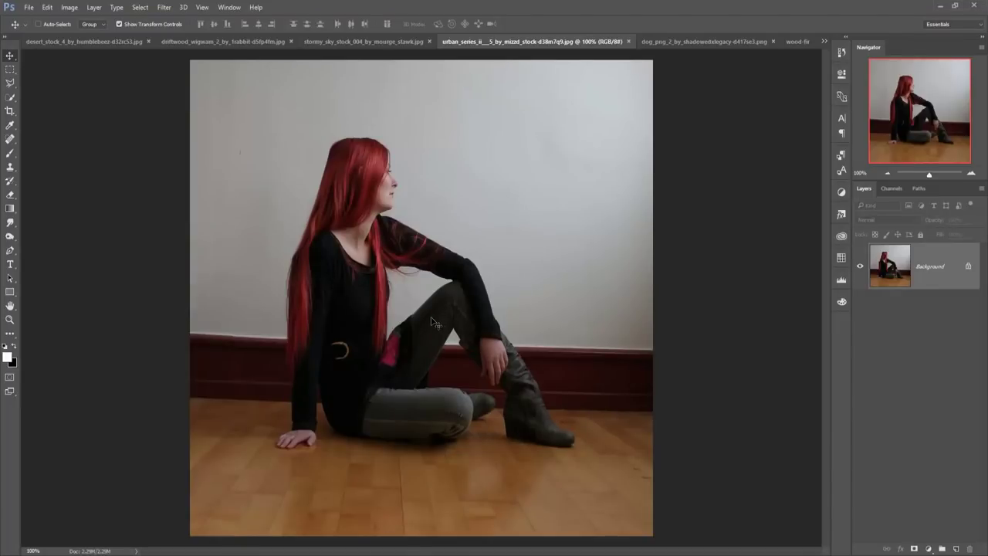
Pick the Pen tool and zoom to 400% on the woman's knee and floor area.
click(10, 250)
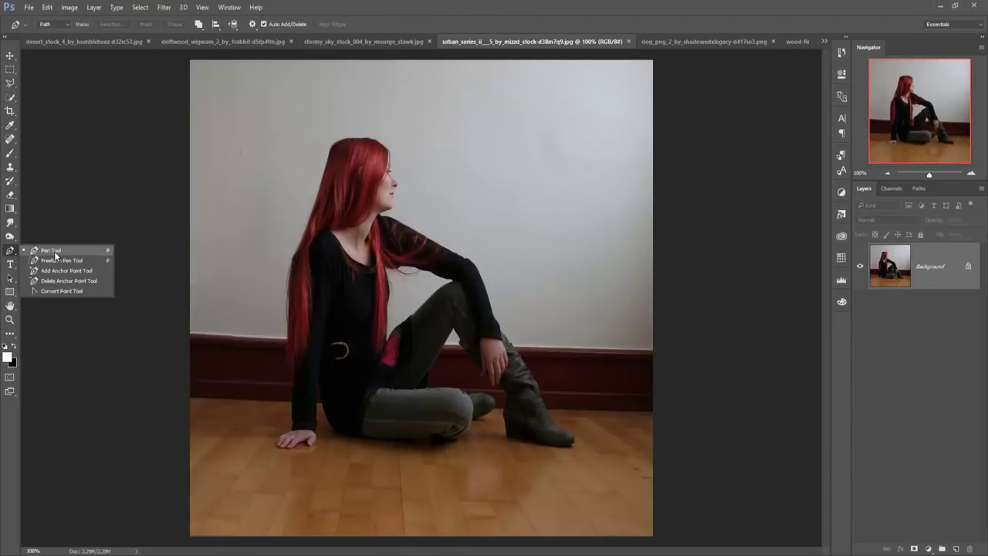
click(54, 251)
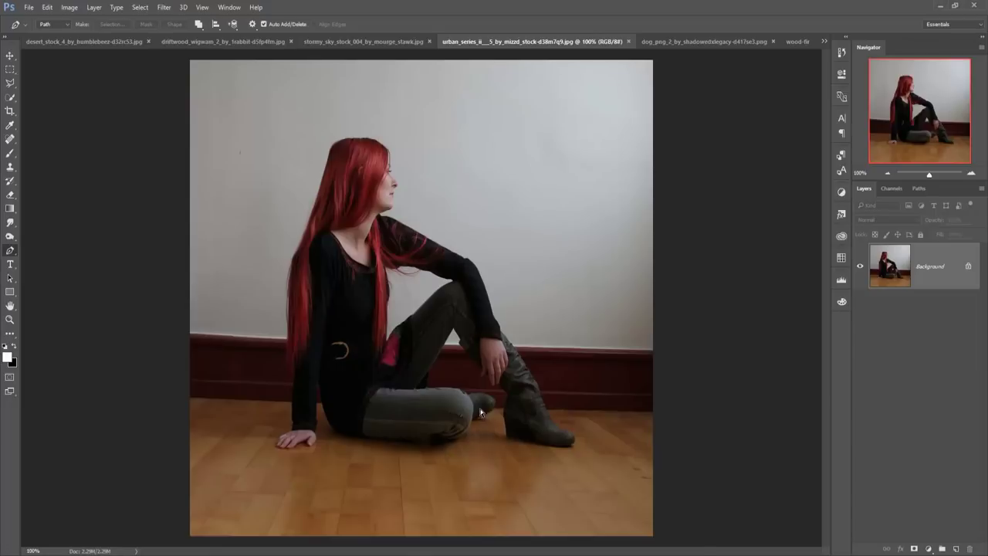
key(ctrl+plus)
key(ctrl+plus)
drag(473, 429, 456, 172)
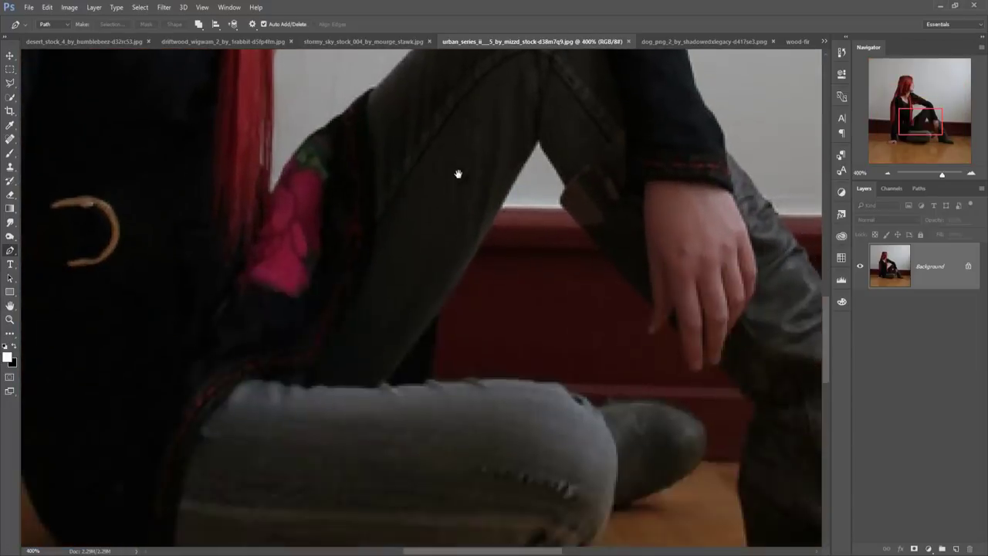
Place anchors along the bottom edge of the woman's leg.
click(696, 108)
click(630, 151)
click(584, 204)
click(491, 238)
click(413, 229)
click(317, 238)
click(185, 234)
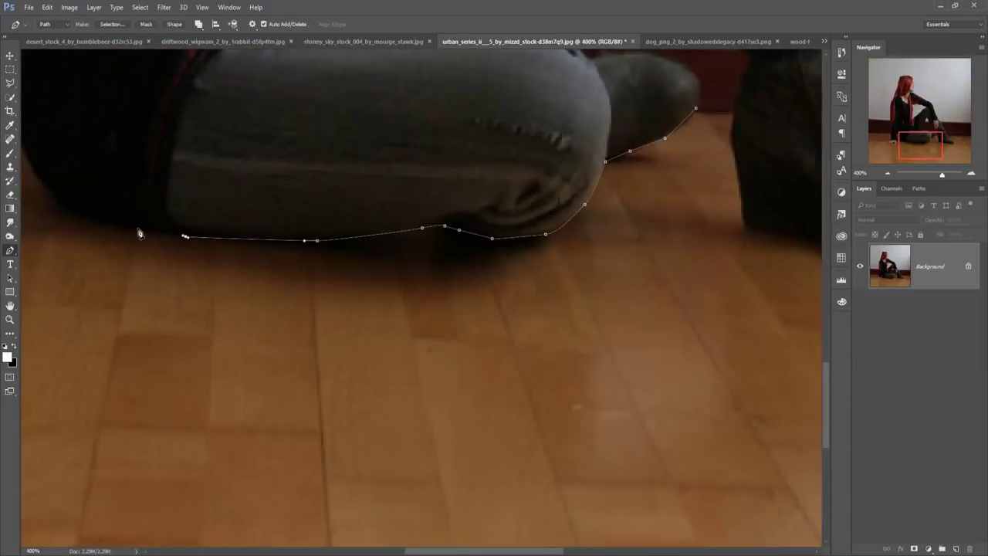
click(64, 201)
Trace the path up the supporting arm, along the hair and down the facial profile.
drag(64, 201, 264, 432)
click(216, 361)
click(179, 316)
mouse_move(179, 331)
mouse_down()
mouse_move(179, 446)
mouse_move(377, 374)
mouse_move(269, 378)
mouse_up()
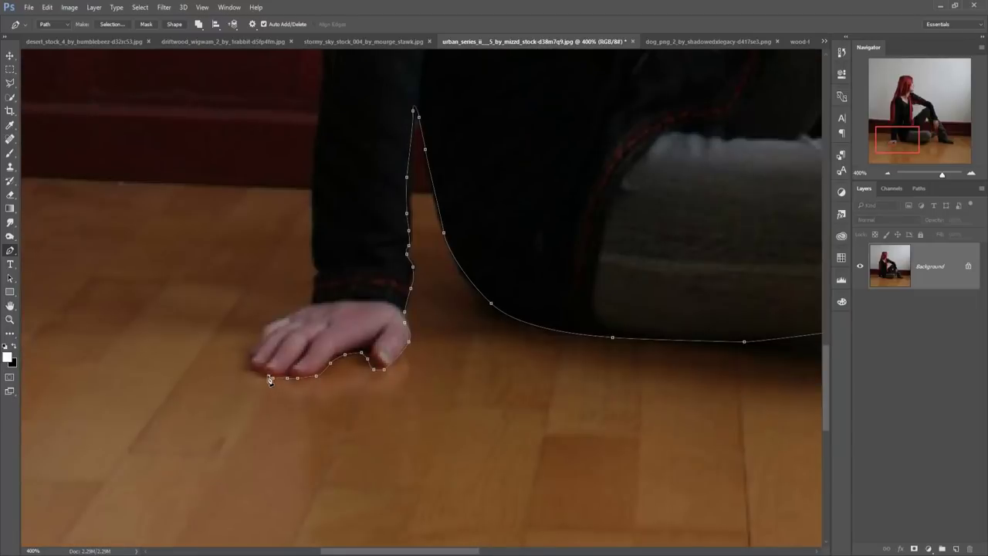
mouse_move(314, 293)
mouse_down()
mouse_move(320, 68)
mouse_move(363, 463)
mouse_move(315, 105)
mouse_move(390, 255)
mouse_move(419, 150)
mouse_move(448, 322)
mouse_move(468, 198)
mouse_move(573, 113)
mouse_move(684, 140)
mouse_up()
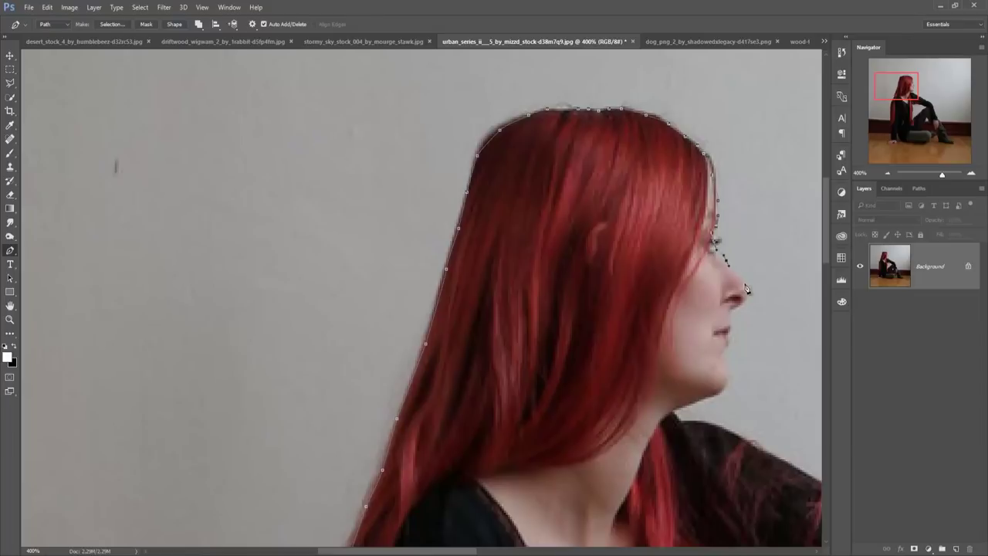
drag(741, 309, 729, 259)
Continue the outline along the shoulder, upper arm and the arm's outer edge.
scroll(697, 404, down, 5)
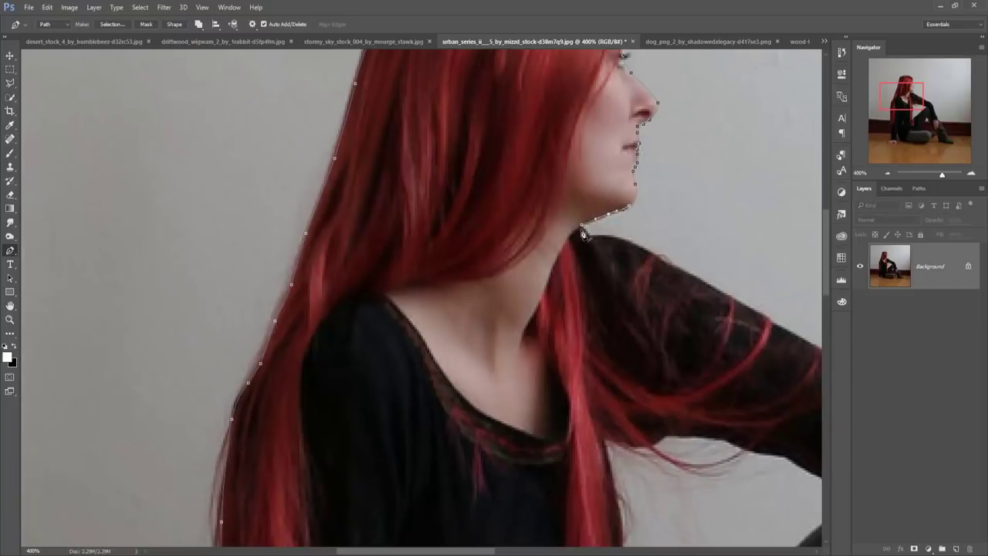
drag(598, 231, 702, 285)
scroll(703, 286, right, 10)
mouse_move(463, 321)
mouse_down()
mouse_move(503, 338)
mouse_move(529, 386)
mouse_up()
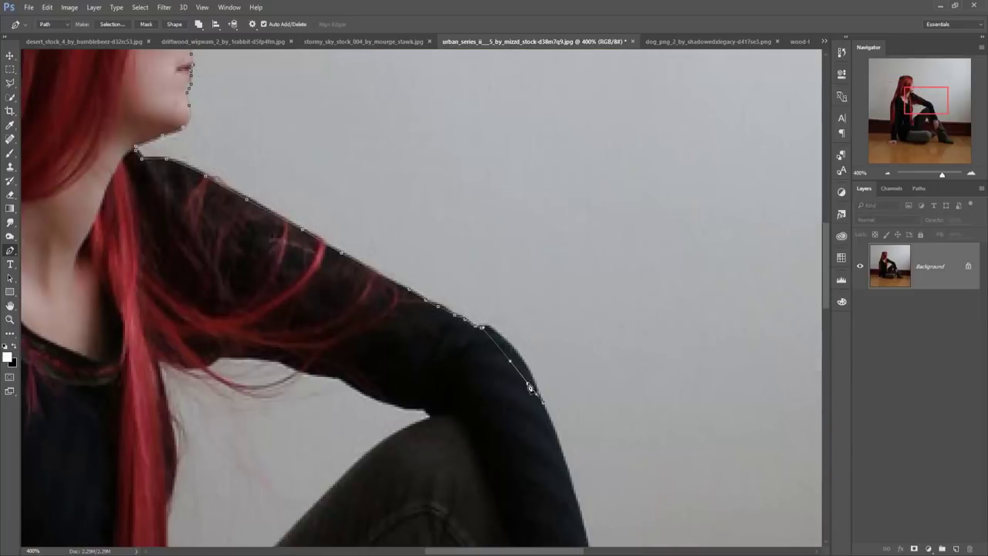
scroll(529, 386, down, 5)
scroll(530, 386, right, 3)
drag(421, 283, 455, 389)
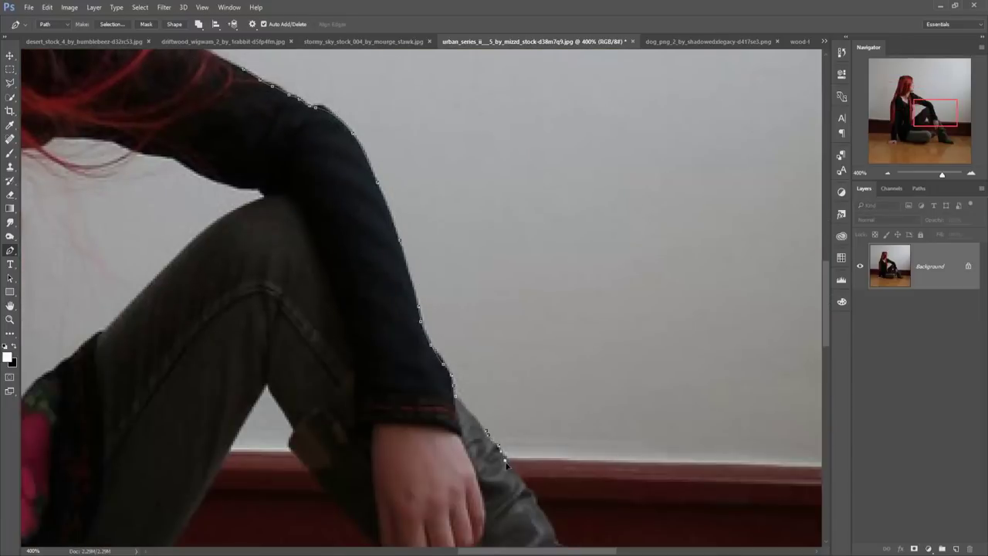
Trace down the boot's edge and around the toe of the boot.
mouse_move(506, 464)
mouse_down()
mouse_move(332, 184)
mouse_move(540, 522)
mouse_up()
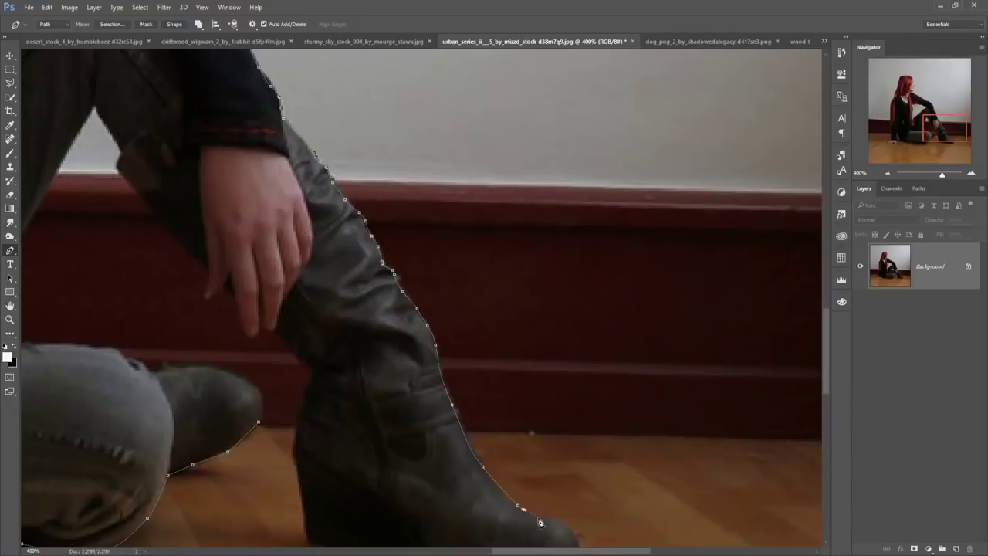
scroll(540, 522, down, 5)
scroll(540, 522, right, 1)
mouse_move(547, 390)
mouse_down()
mouse_move(447, 429)
mouse_move(343, 401)
mouse_move(260, 287)
mouse_move(238, 188)
mouse_up()
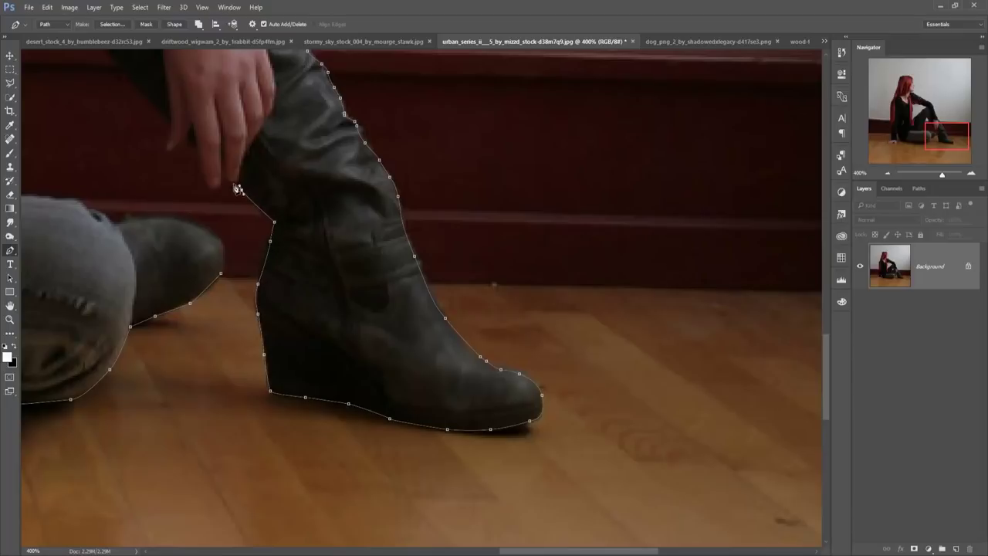
scroll(150, 108, up, 5)
scroll(151, 108, left, 3)
Trace from the hand along the thigh and lower leg to close the path.
drag(435, 470, 356, 378)
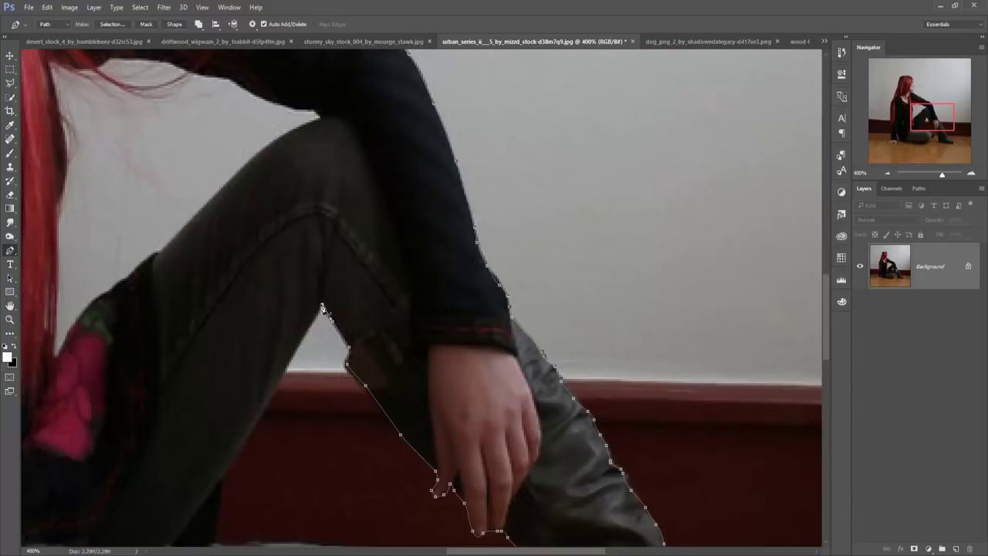
drag(322, 307, 176, 540)
scroll(176, 540, down, 3)
mouse_move(230, 446)
mouse_down()
mouse_move(362, 454)
mouse_move(556, 520)
mouse_move(551, 497)
mouse_up()
Fit the image on screen and convert the woman's path into a selection.
key(ctrl+0)
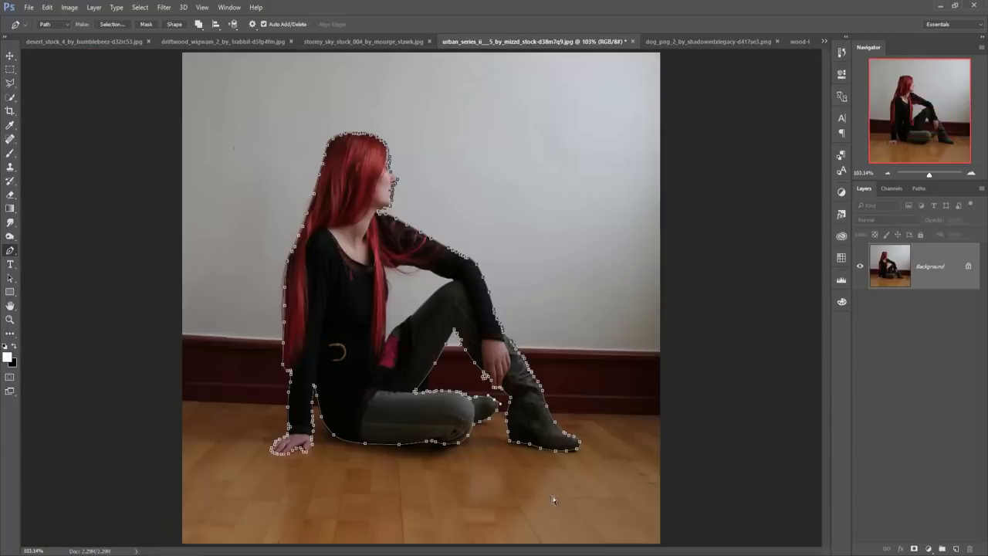
right_click(361, 305)
click(416, 82)
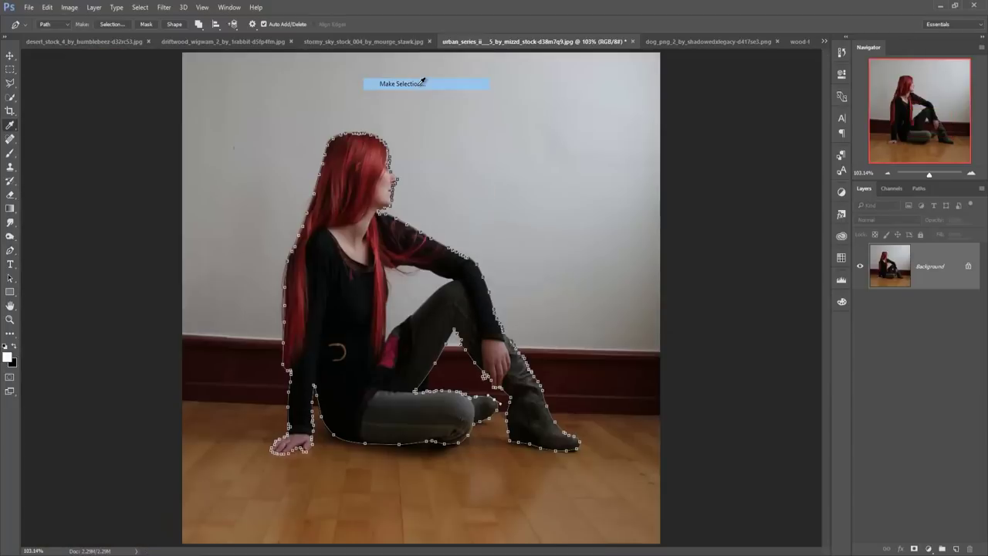
click(550, 166)
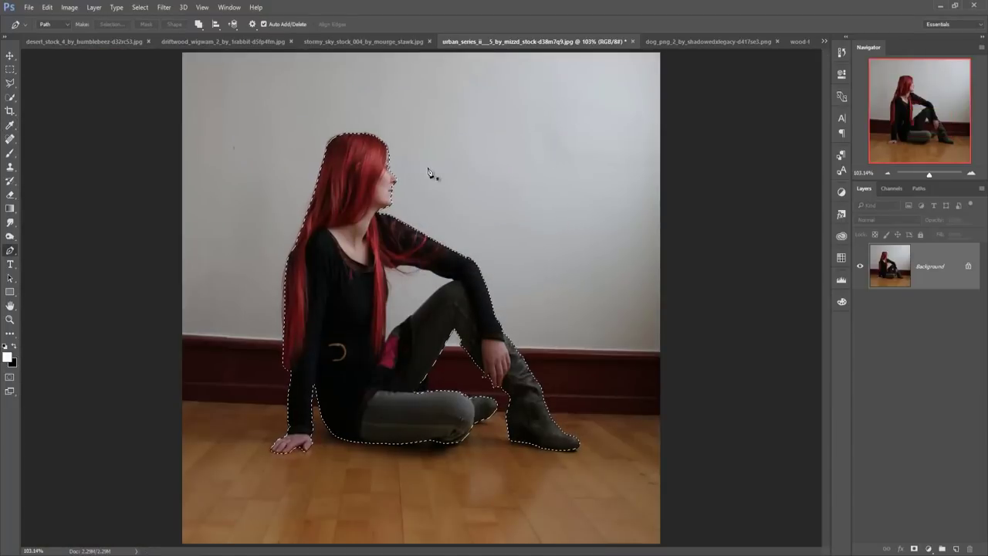
Output the selection to a new layer via Select and Mask, then begin tracing the arm gap.
click(10, 56)
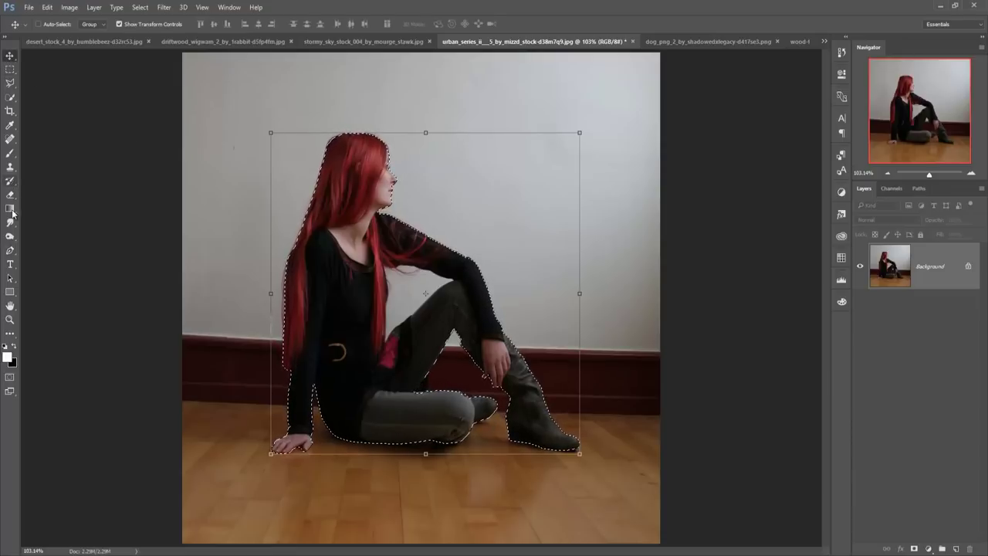
click(10, 253)
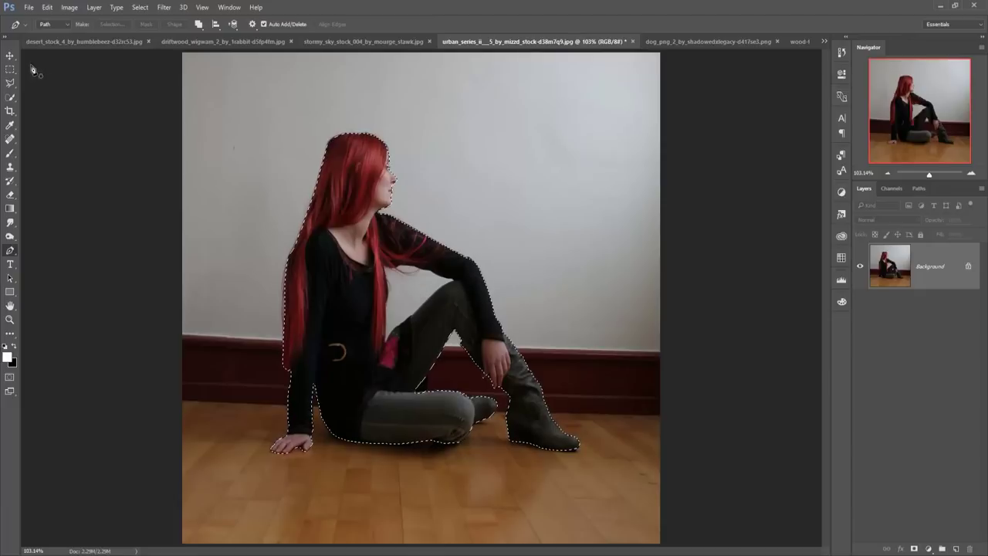
click(10, 56)
click(10, 97)
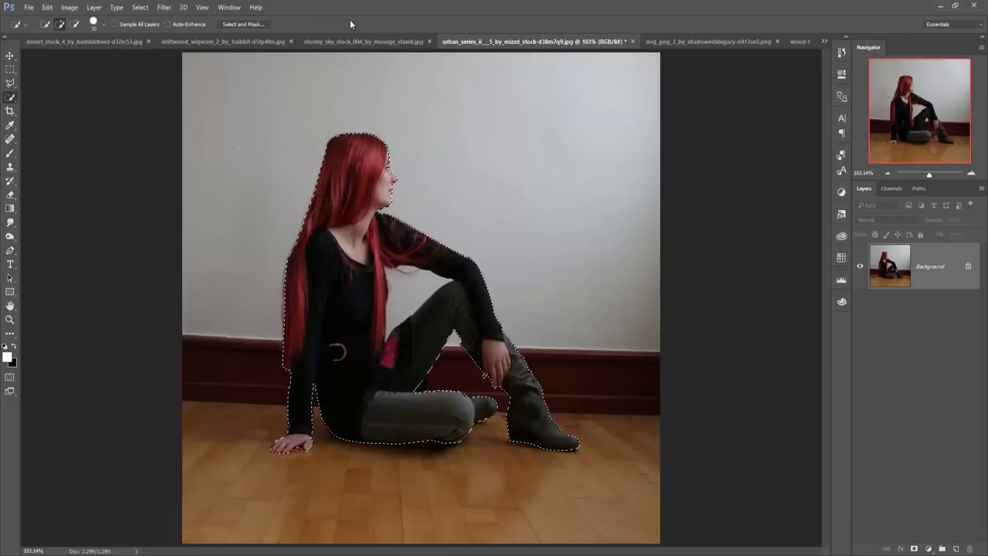
click(241, 24)
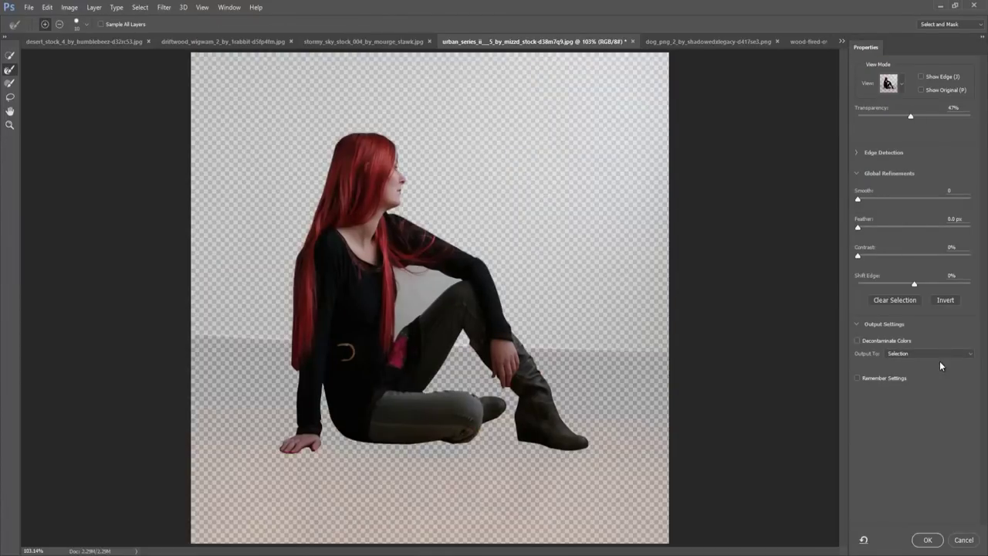
click(939, 358)
click(933, 379)
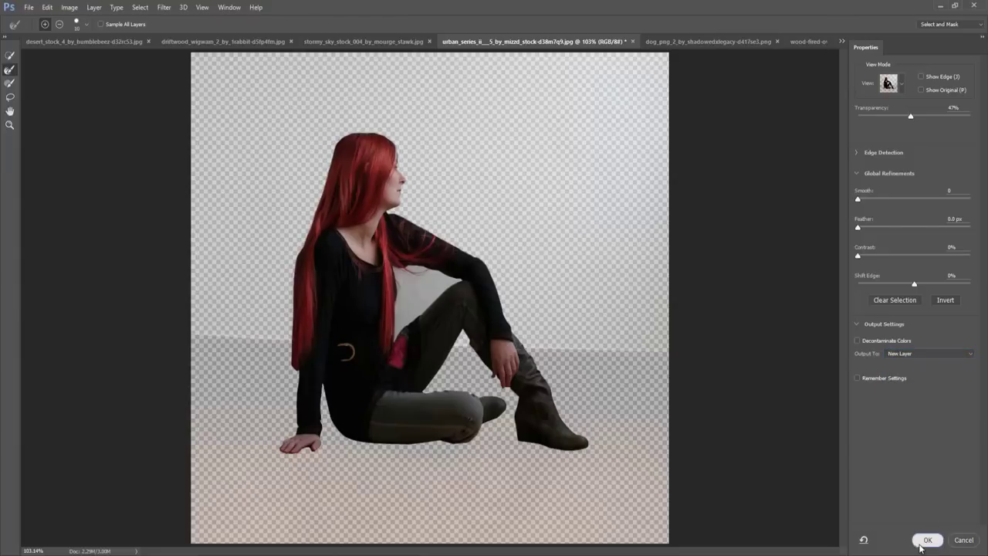
click(927, 540)
click(10, 250)
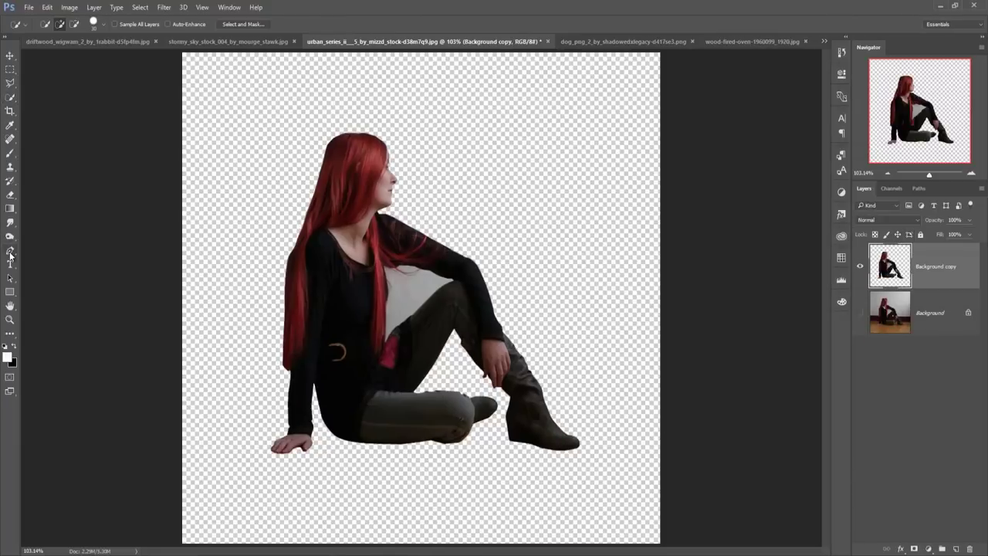
click(383, 265)
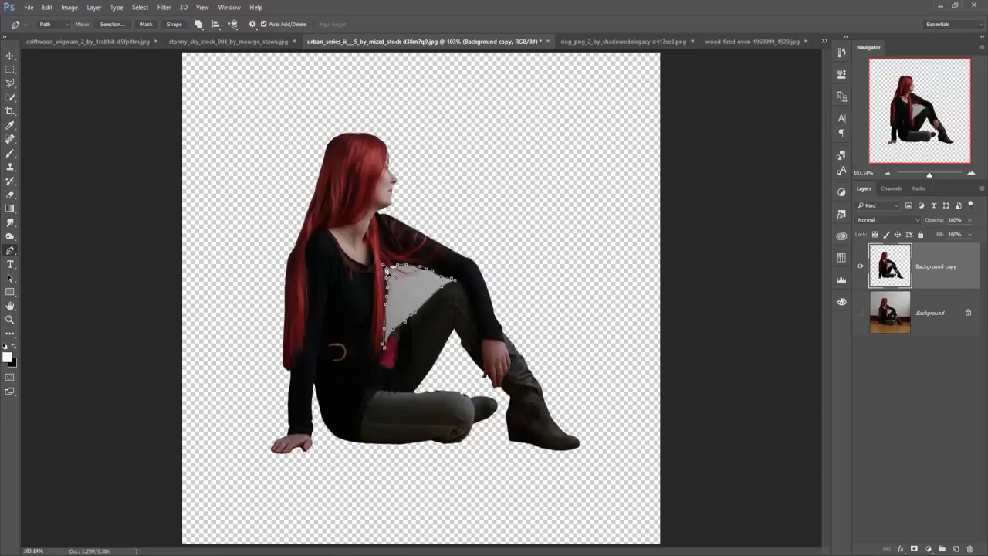
Turn the gap path into a selection, delete the grey wall patch, and deselect.
right_click(391, 276)
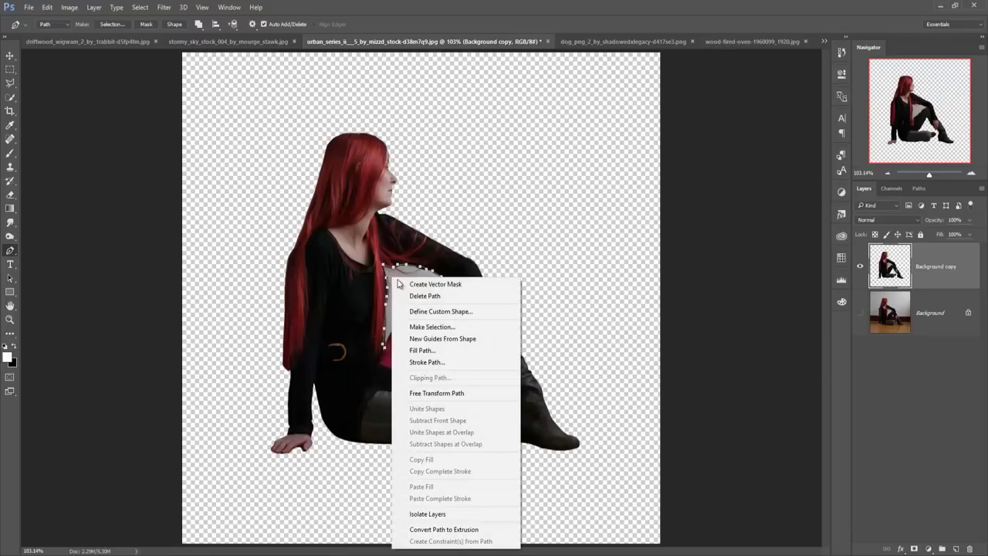
click(463, 327)
click(544, 170)
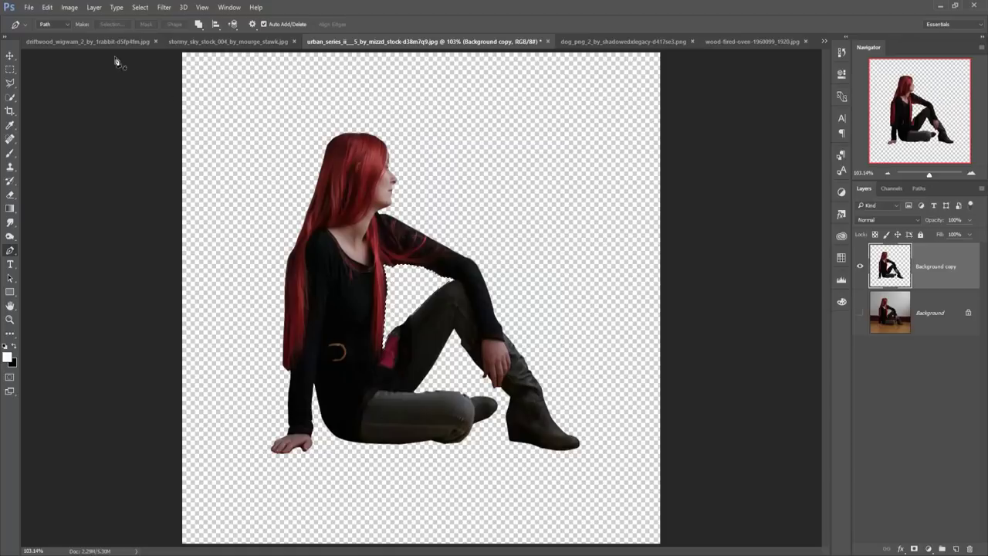
click(140, 8)
click(150, 29)
click(10, 55)
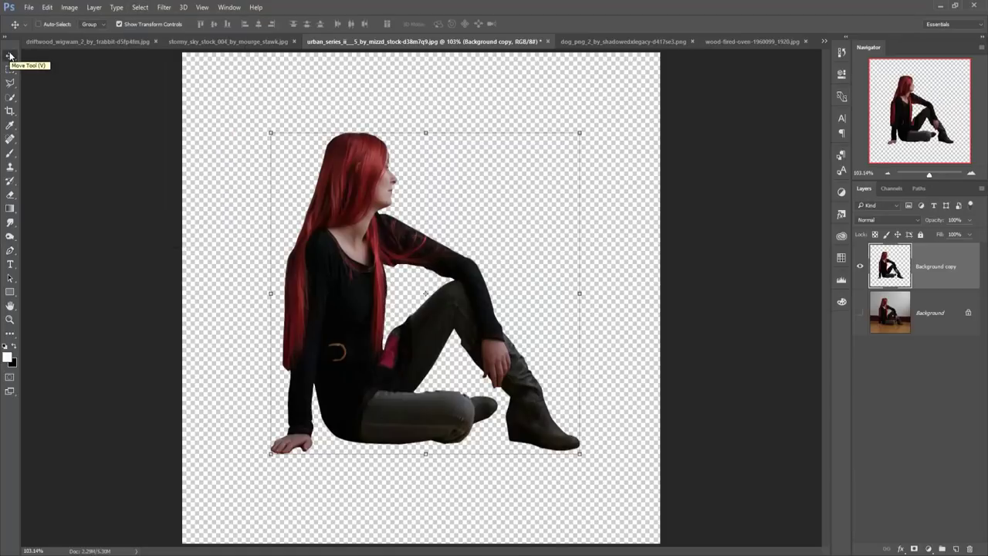
Create a new 1280 px × 720 px document, then switch to desert_stock_4_by_humblebeez-d32rc53.jpg.
click(28, 7)
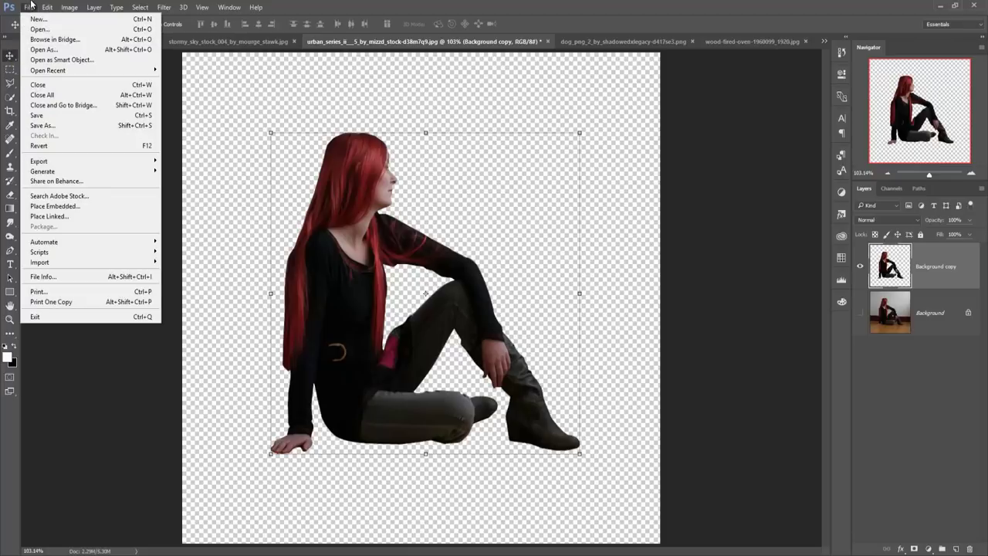
click(35, 16)
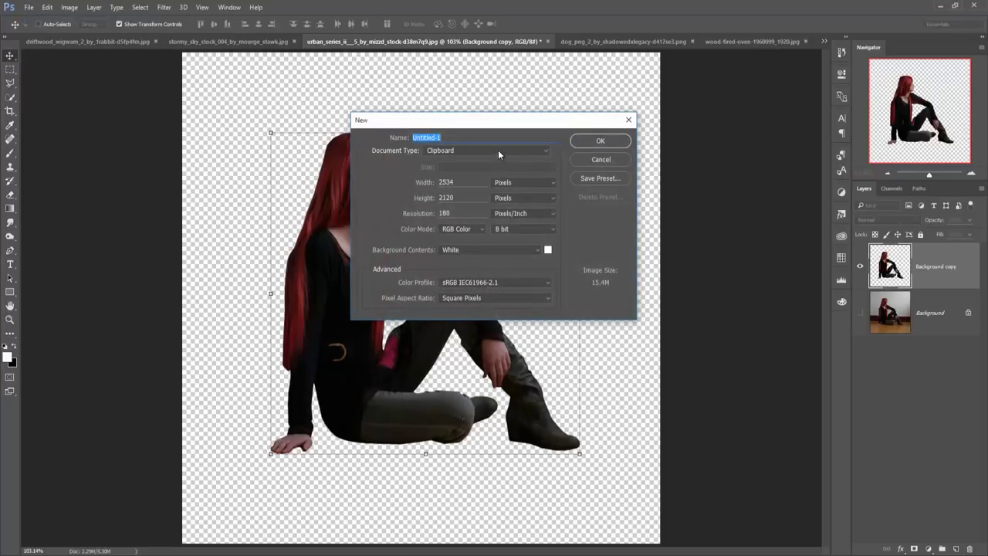
click(498, 154)
click(487, 183)
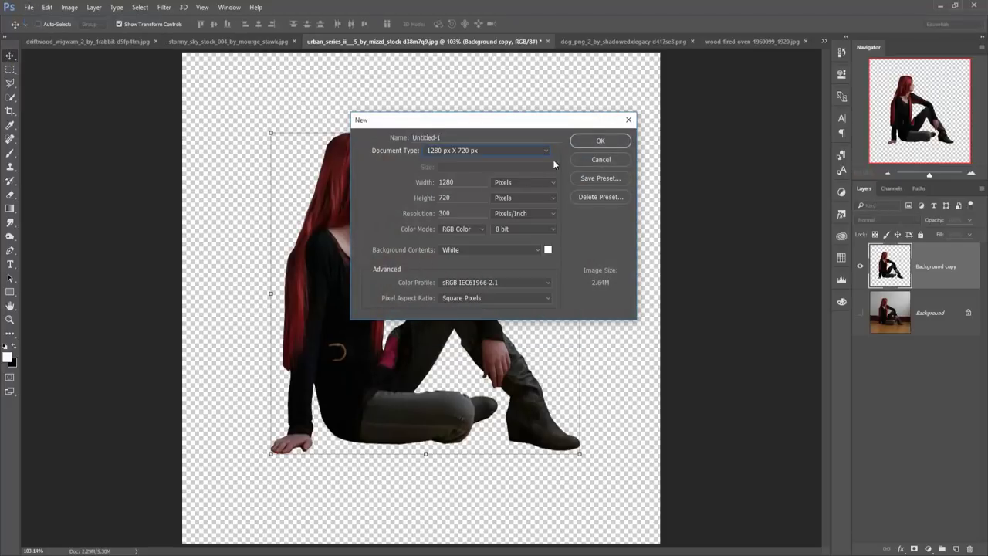
click(592, 141)
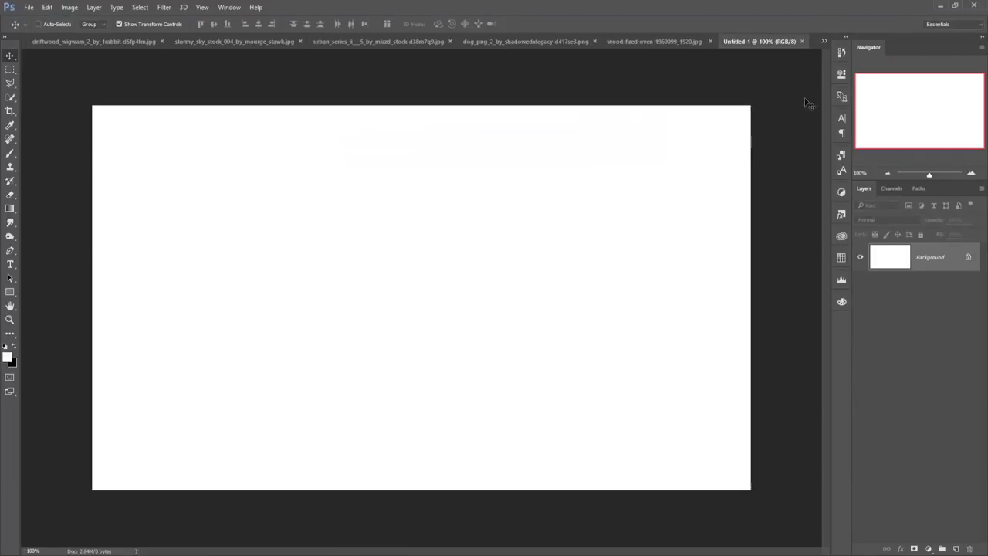
click(824, 41)
click(718, 44)
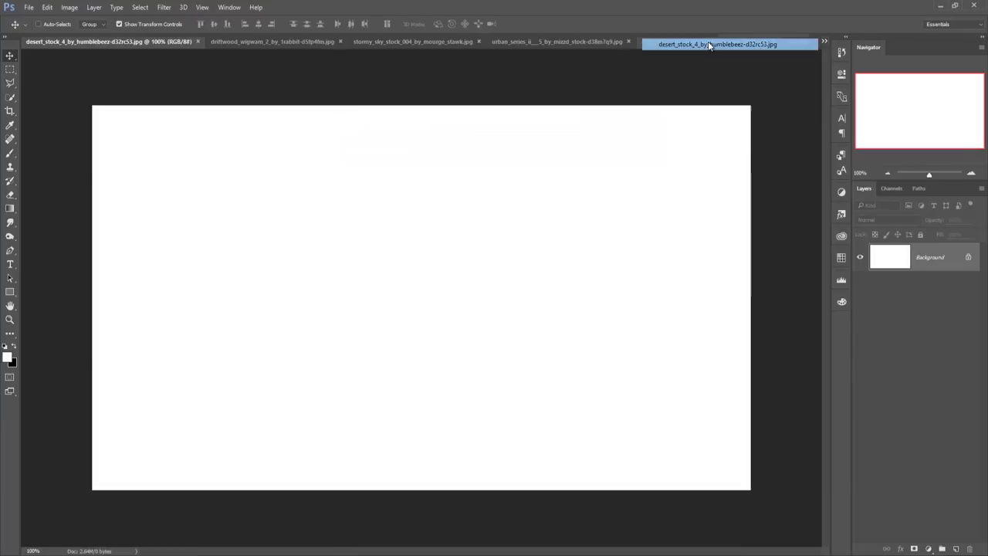
Quick-select the desert mountains and ground down to the image's bottom edge.
click(10, 97)
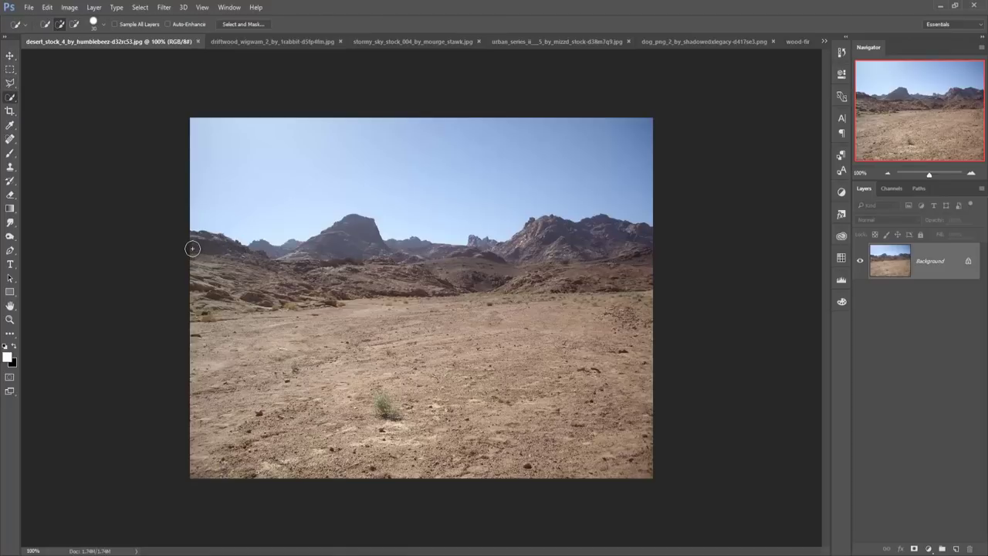
mouse_move(238, 266)
mouse_down()
mouse_move(329, 268)
mouse_move(490, 297)
mouse_move(552, 248)
mouse_up()
mouse_move(621, 326)
mouse_down()
mouse_move(591, 494)
mouse_move(463, 455)
mouse_move(248, 368)
mouse_up()
drag(234, 459, 517, 444)
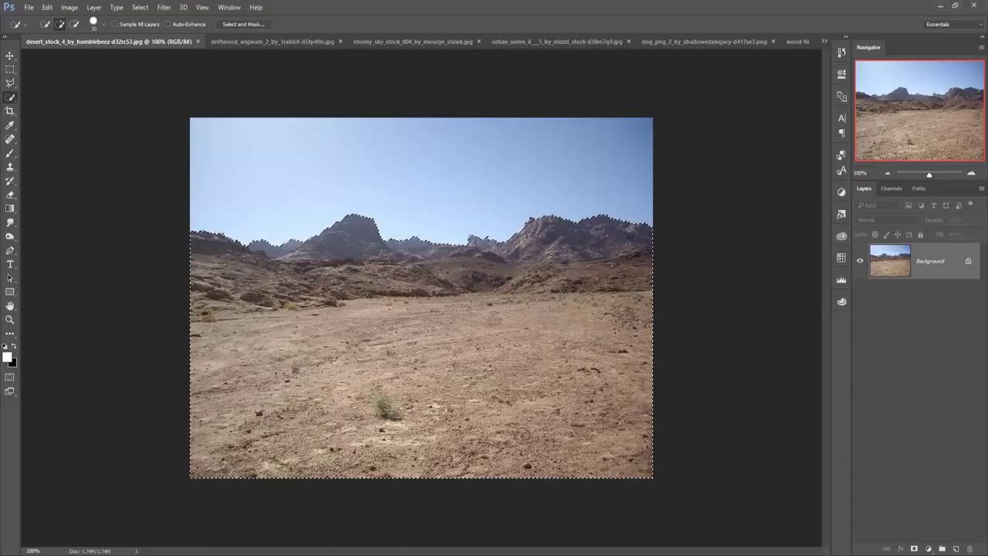
Drag the selected desert into the new canvas as Layer 1, positioned low.
key(v)
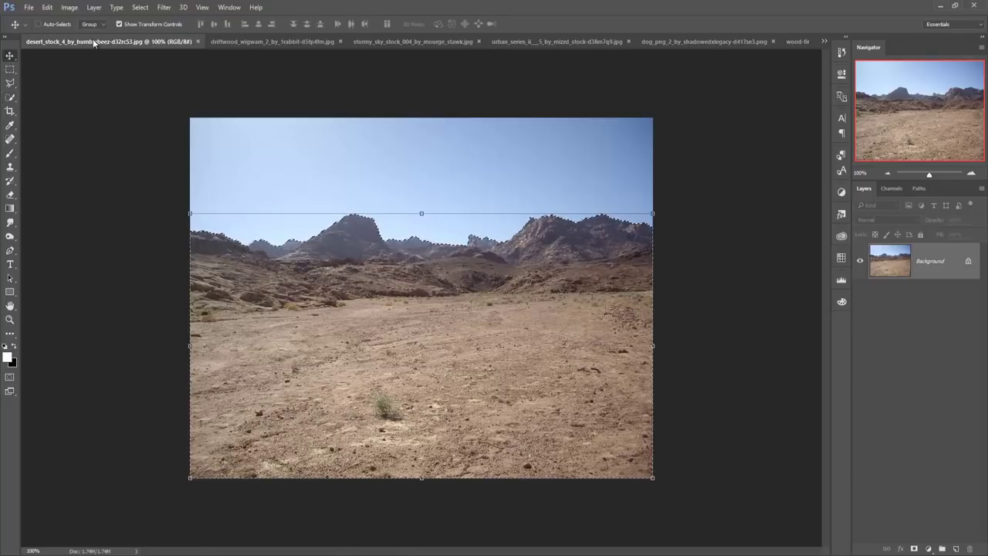
mouse_move(93, 41)
mouse_down()
mouse_move(95, 73)
mouse_move(578, 144)
mouse_up()
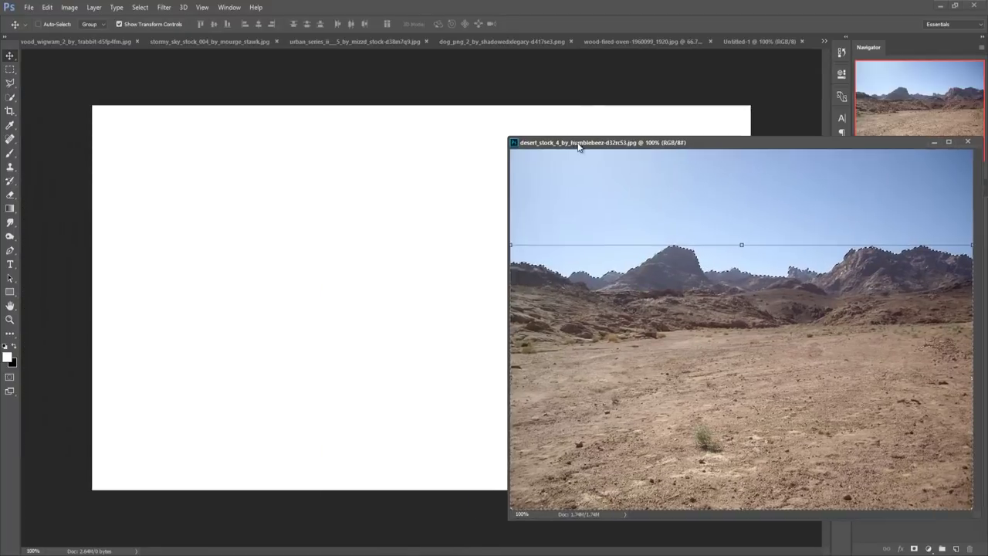
drag(706, 413, 376, 369)
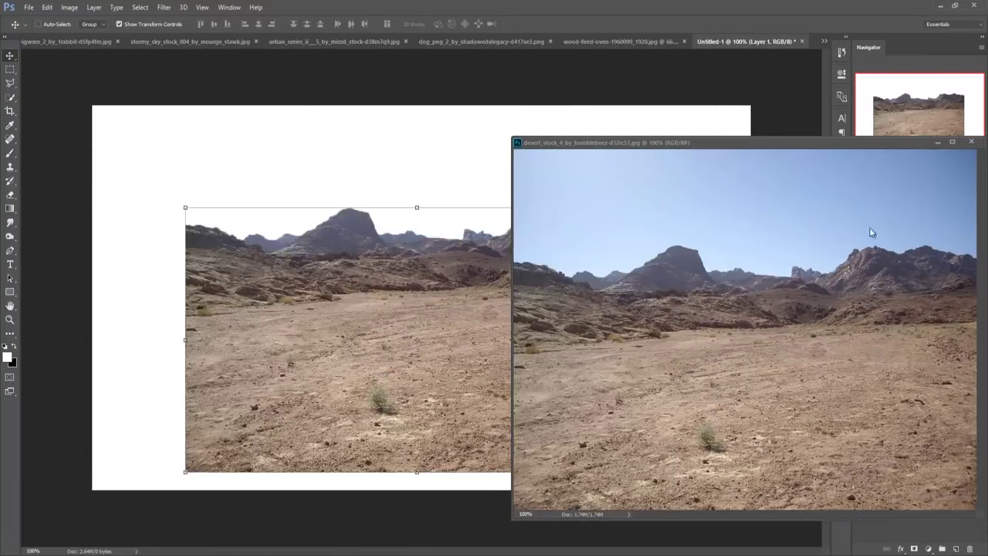
click(937, 143)
mouse_move(604, 340)
mouse_down()
mouse_move(611, 354)
mouse_move(749, 358)
mouse_up()
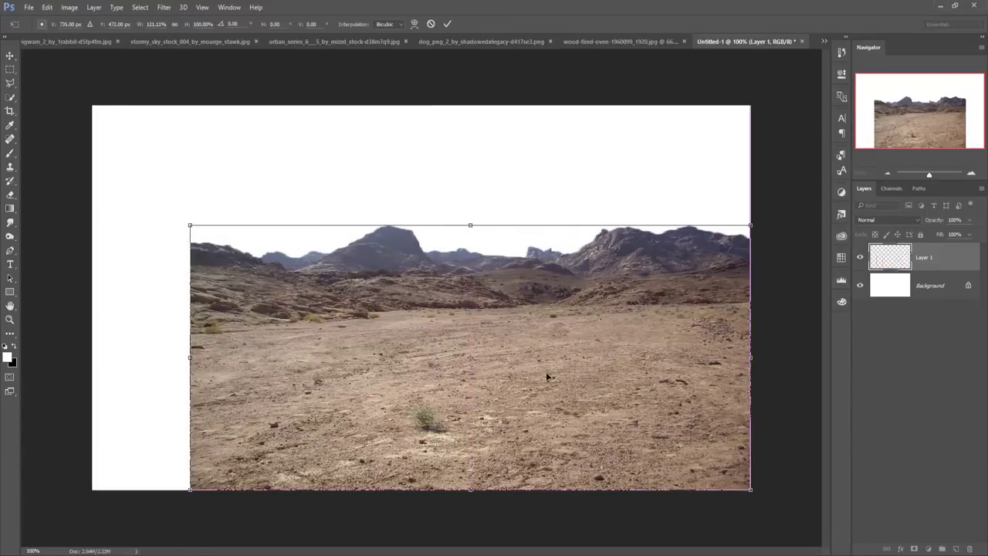
Stretch the desert layer to full canvas width, lower its top edge, and commit.
drag(190, 360, 93, 360)
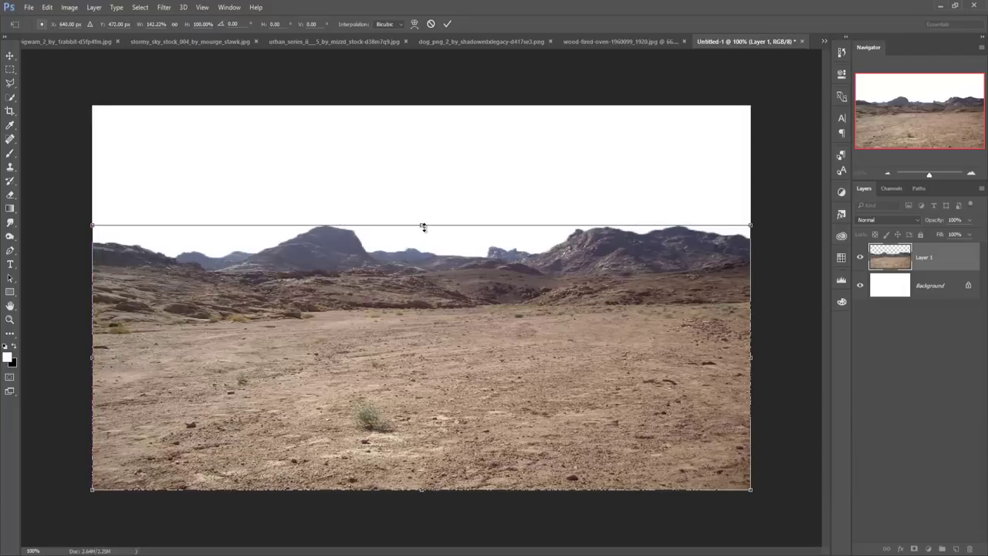
drag(423, 227, 428, 271)
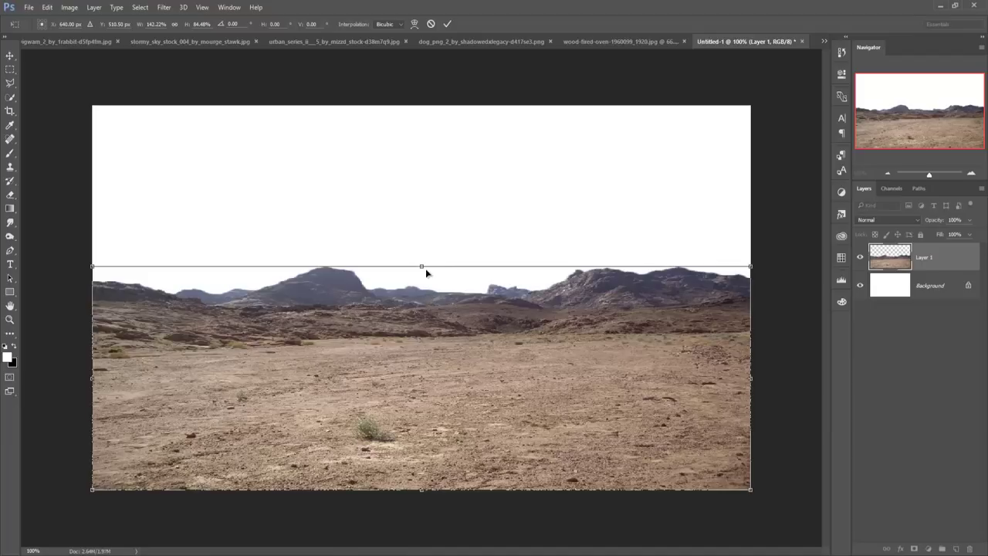
drag(422, 269, 423, 273)
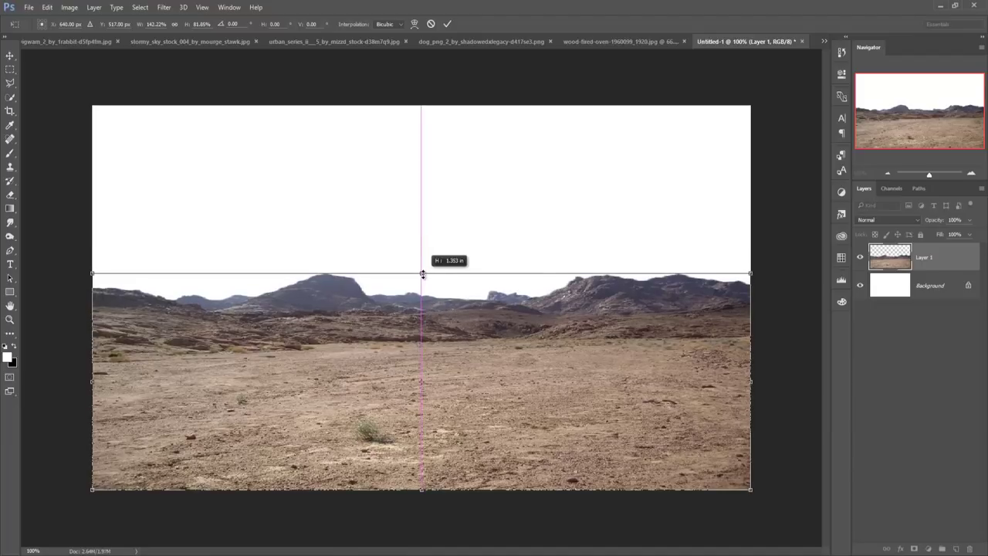
click(448, 23)
drag(495, 348, 494, 349)
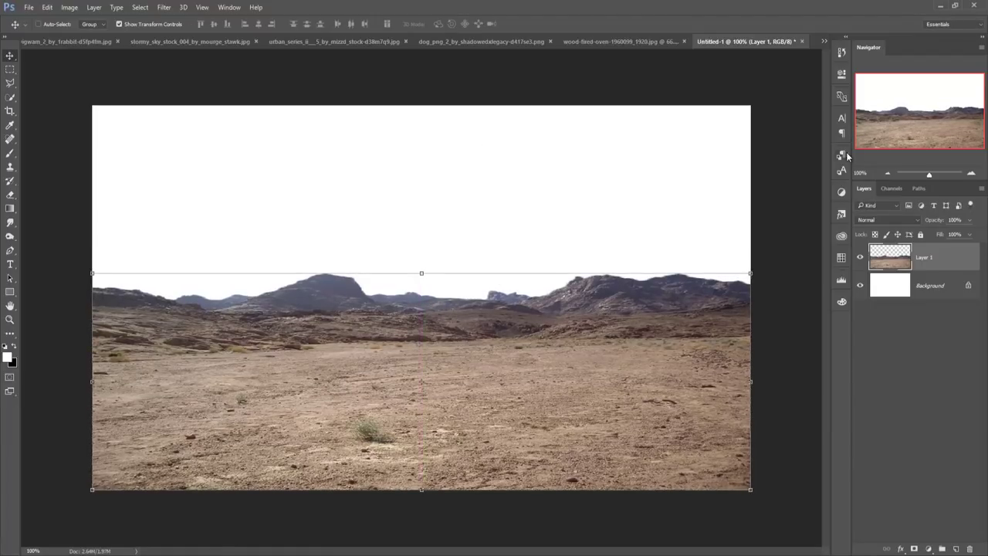
Drag the driftwood wigwam photo into the desert composite as Layer 2.
click(592, 41)
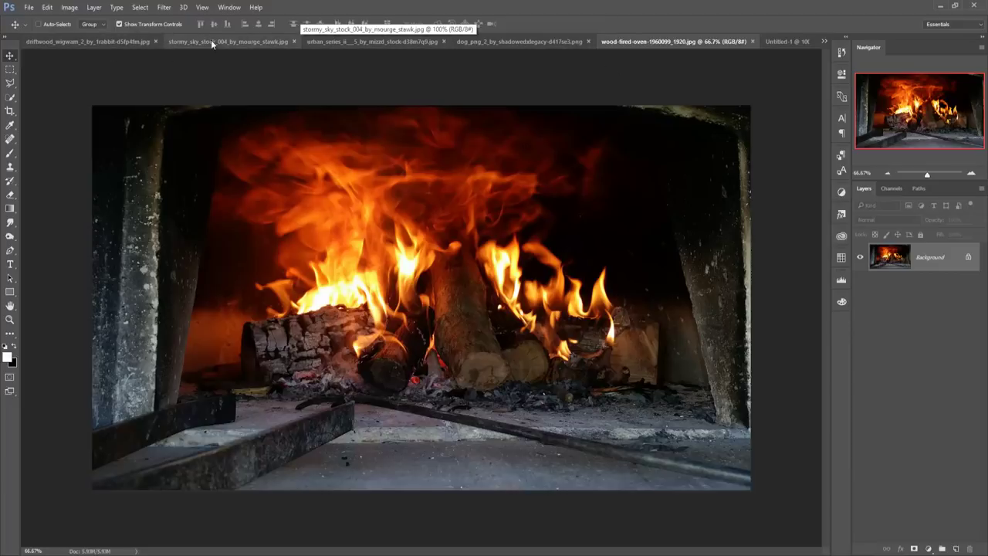
mouse_move(35, 42)
mouse_down()
mouse_move(61, 107)
mouse_move(663, 107)
mouse_up()
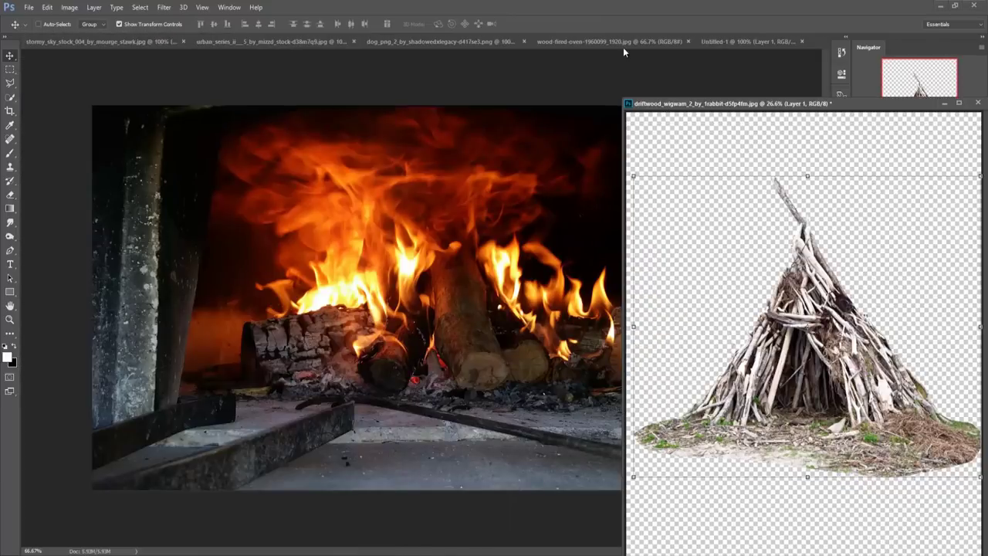
click(724, 42)
click(849, 336)
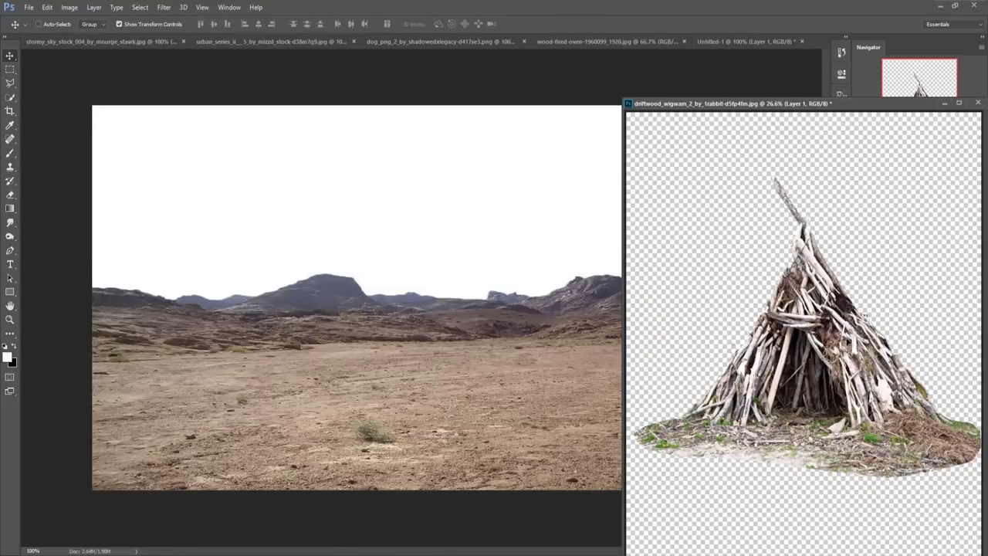
drag(848, 336, 531, 318)
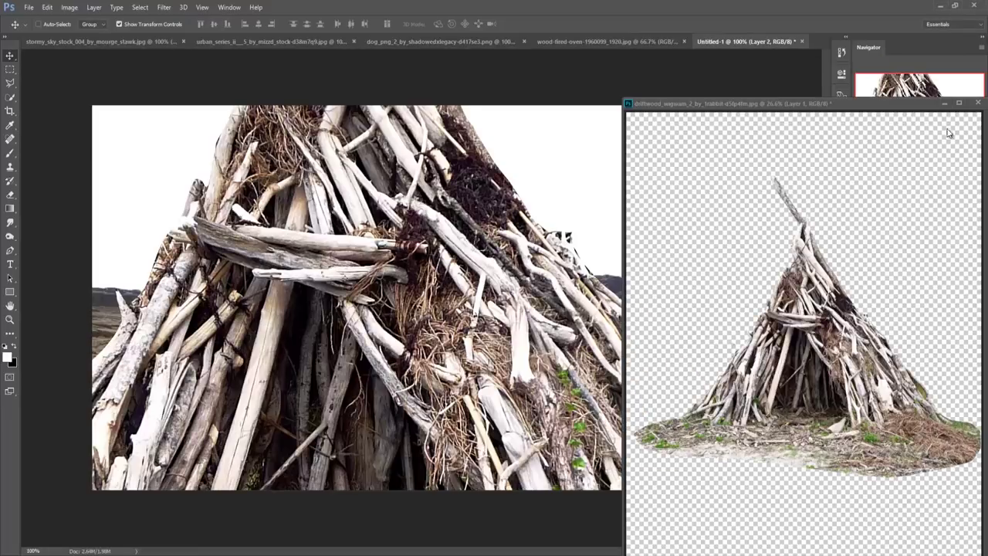
click(977, 102)
Scale the wigwam to about 23.6% and centre it on the desert ground.
mouse_move(371, 146)
mouse_down()
mouse_move(384, 292)
mouse_move(465, 258)
mouse_move(412, 229)
mouse_up()
drag(319, 165, 222, 139)
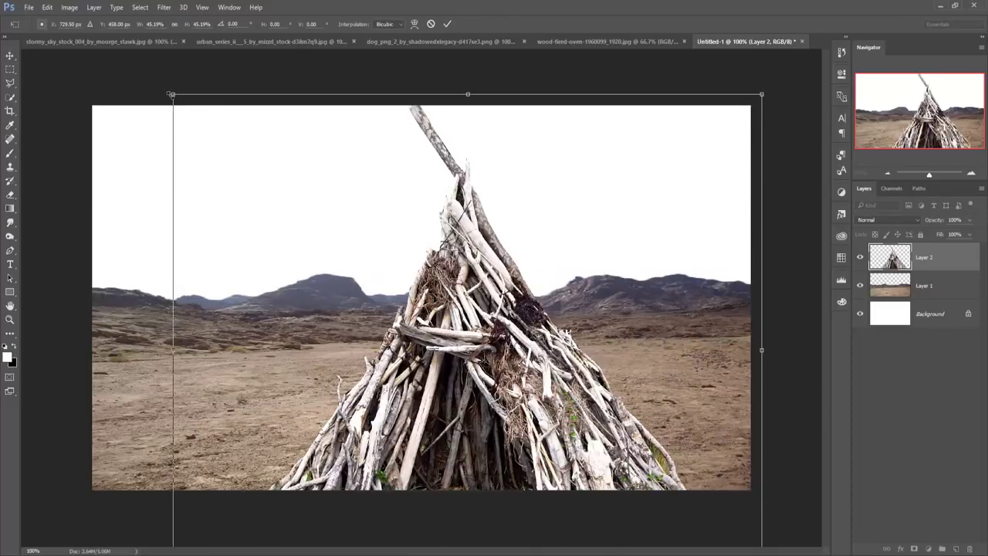
drag(171, 94, 260, 277)
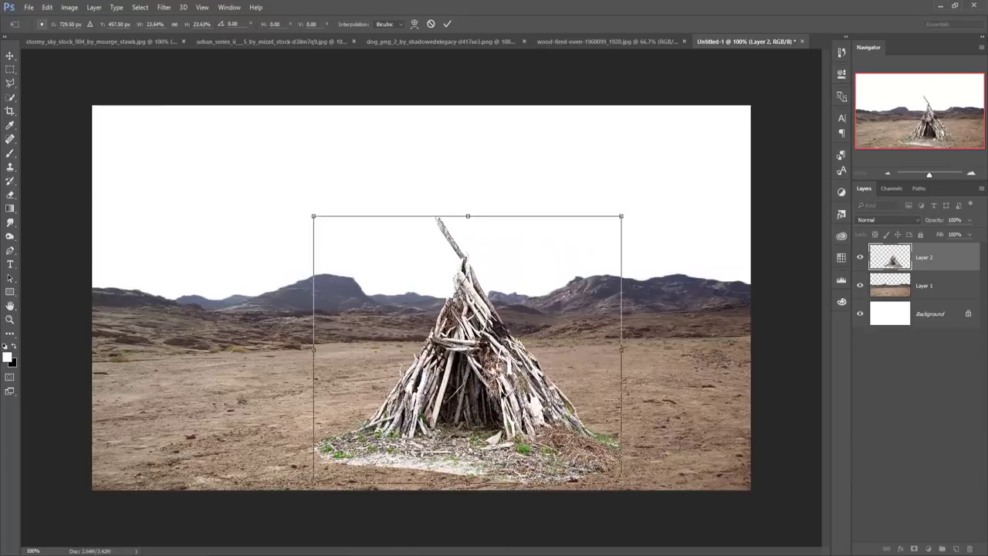
mouse_move(537, 405)
mouse_down()
mouse_move(509, 347)
mouse_move(493, 335)
mouse_move(479, 346)
mouse_move(482, 321)
mouse_up()
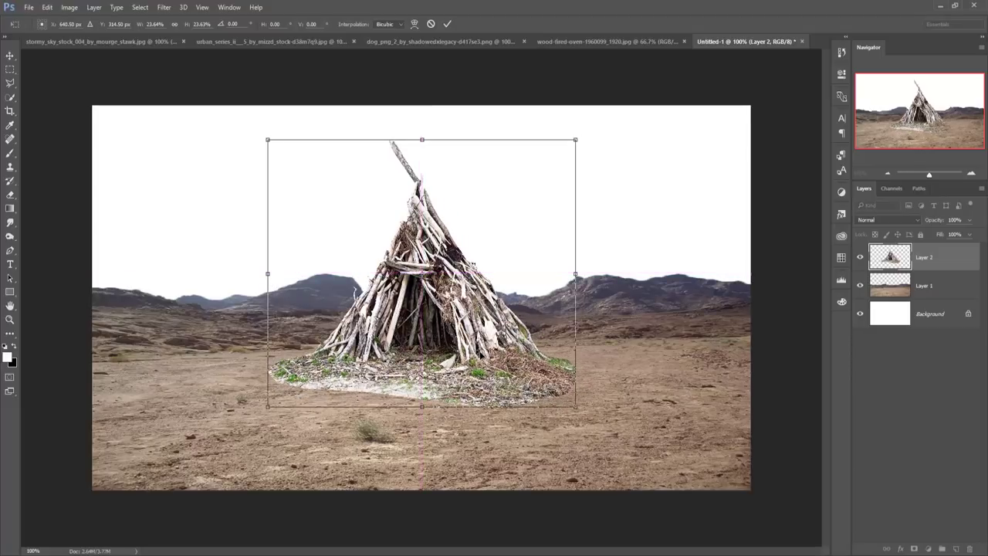
drag(482, 355, 495, 369)
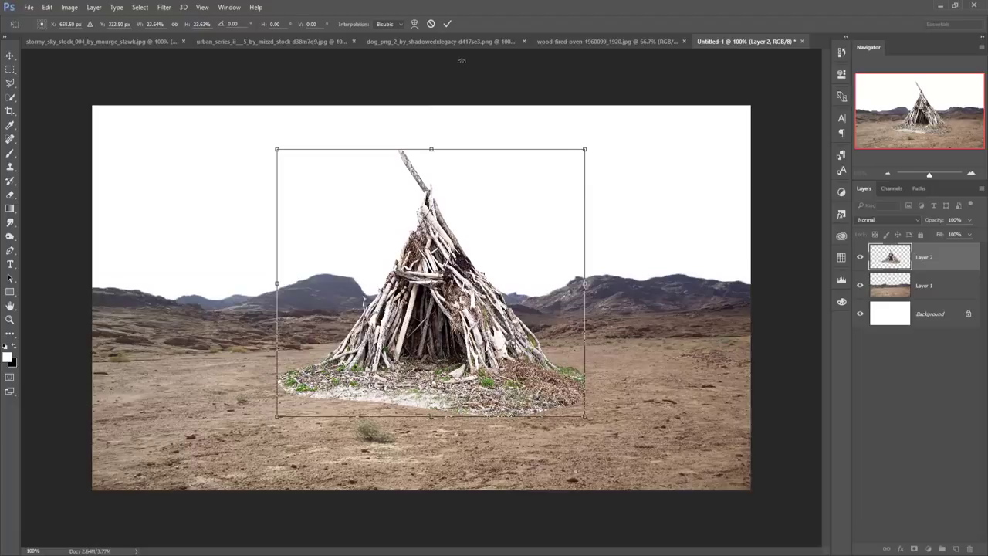
click(447, 26)
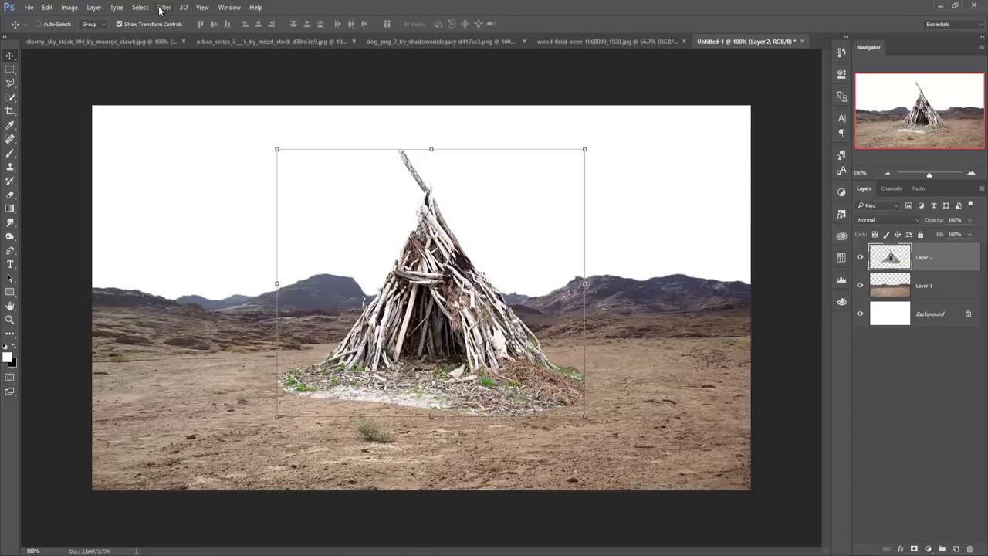
Add a Color Balance clipped to the wigwam: midtones toward red, Magenta–Green +1, Yellow–Blue +10.
click(929, 548)
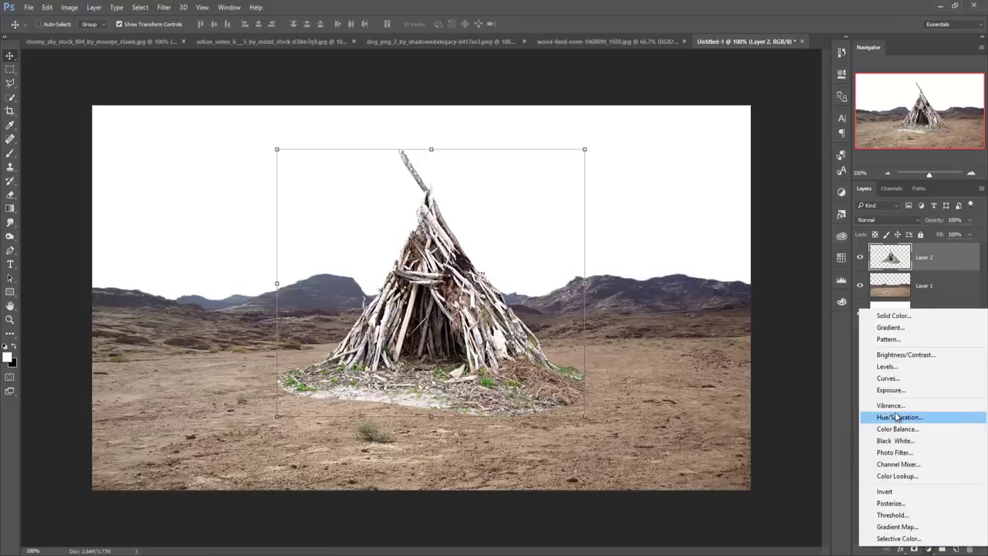
click(897, 428)
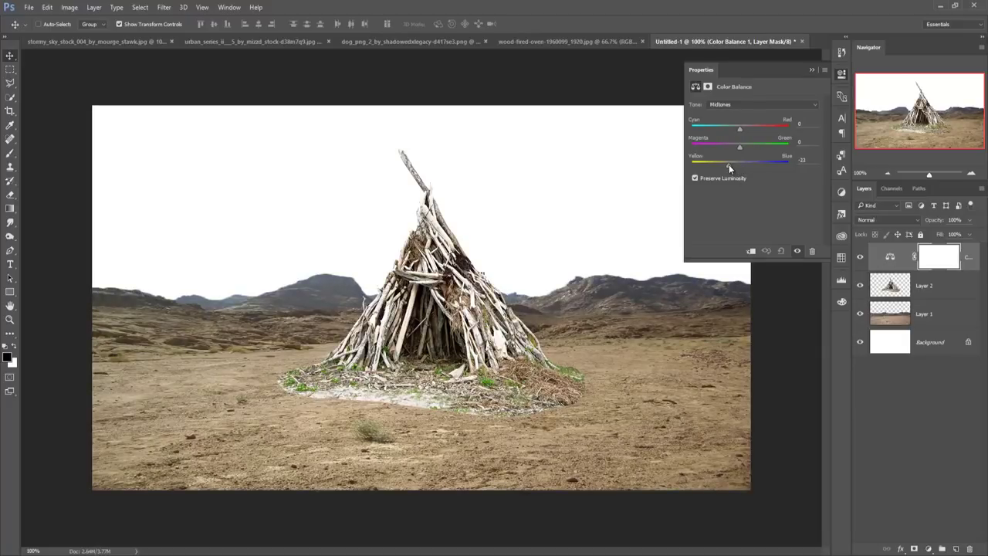
drag(730, 163, 749, 166)
click(750, 251)
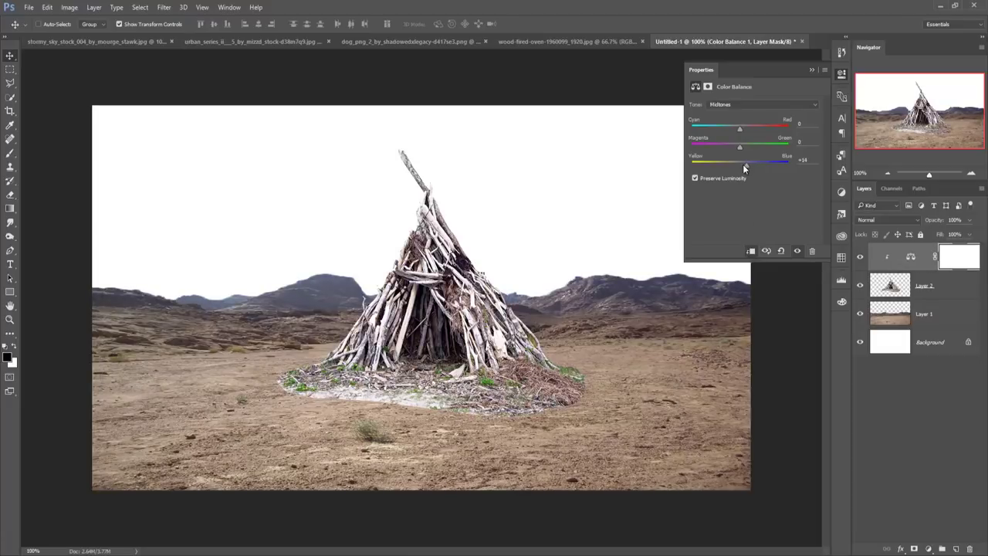
drag(746, 163, 736, 164)
mouse_move(734, 166)
mouse_down()
mouse_move(745, 167)
mouse_move(735, 169)
mouse_up()
drag(750, 126, 761, 128)
drag(738, 146, 740, 146)
click(809, 70)
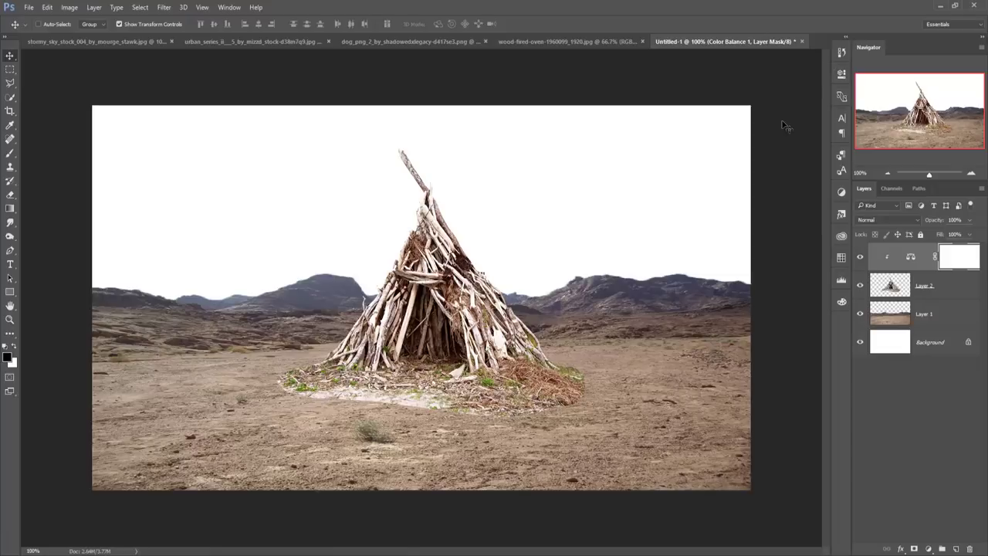
Mask the wigwam layer and paint out the grass and white patches along its base.
click(932, 296)
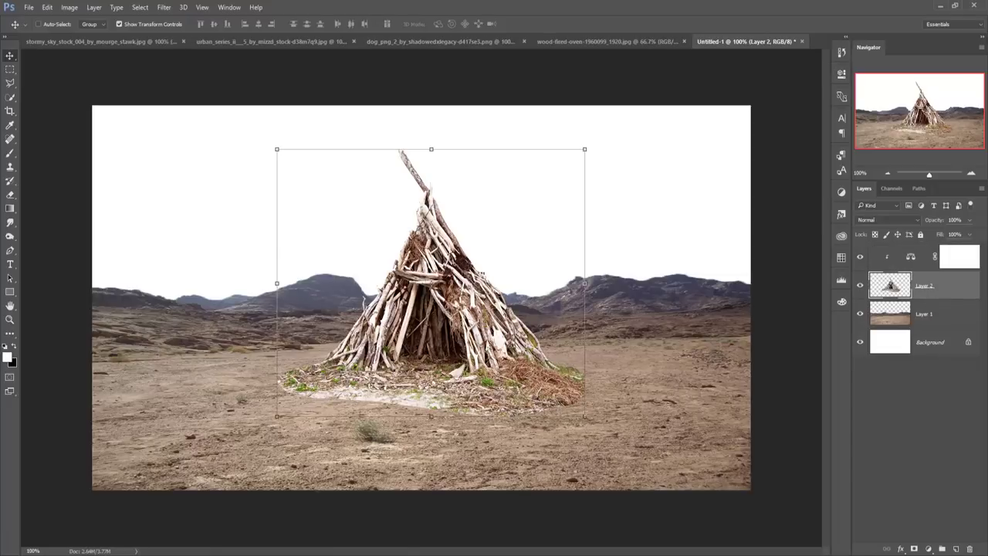
click(914, 547)
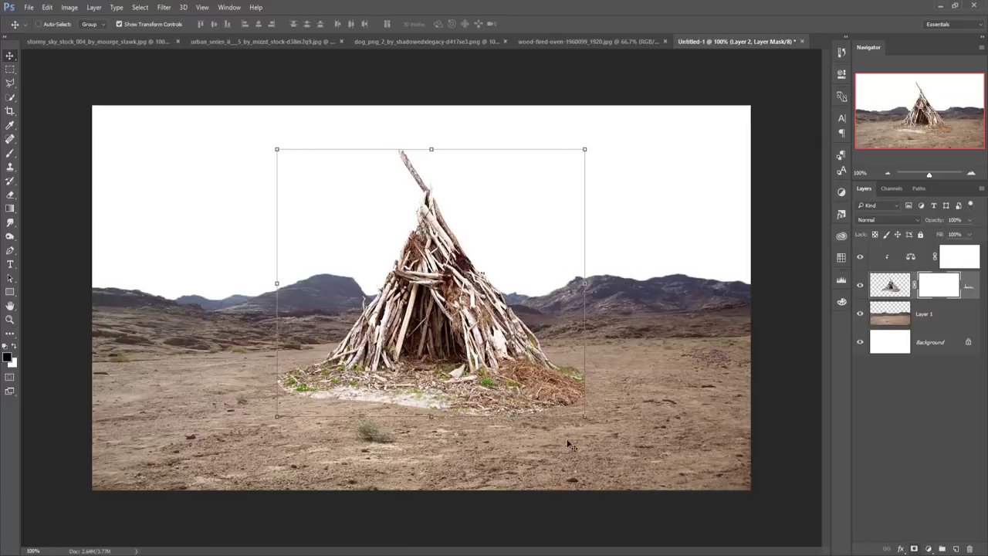
click(10, 154)
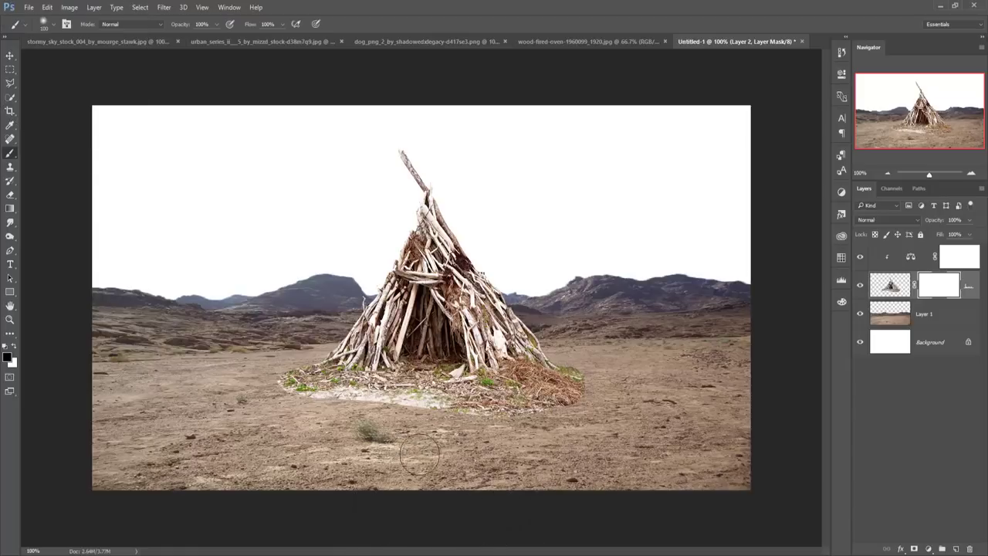
key(bracketleft)
key(bracketleft)
key(bracketleft)
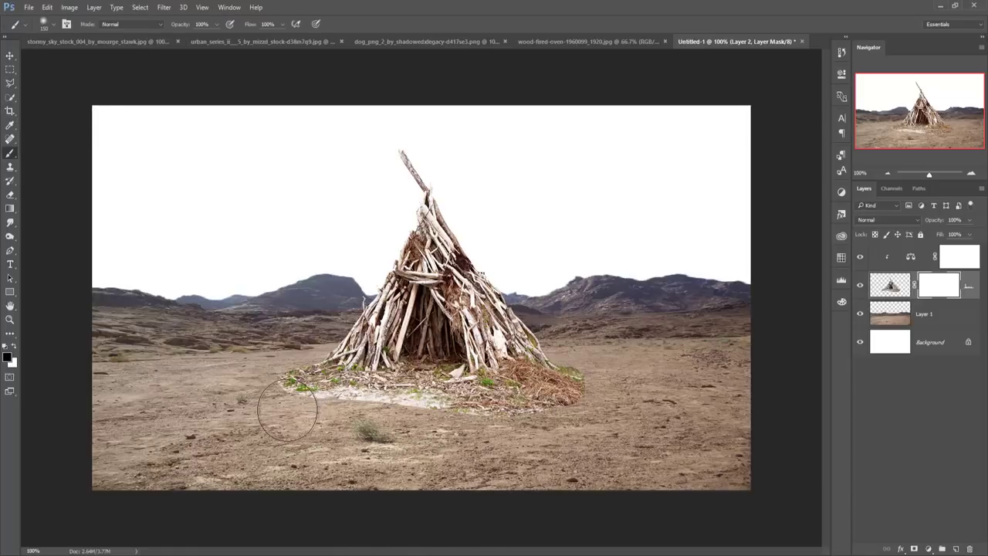
mouse_move(305, 390)
mouse_down()
mouse_move(285, 386)
mouse_move(320, 407)
mouse_move(387, 420)
mouse_up()
key(bracketleft)
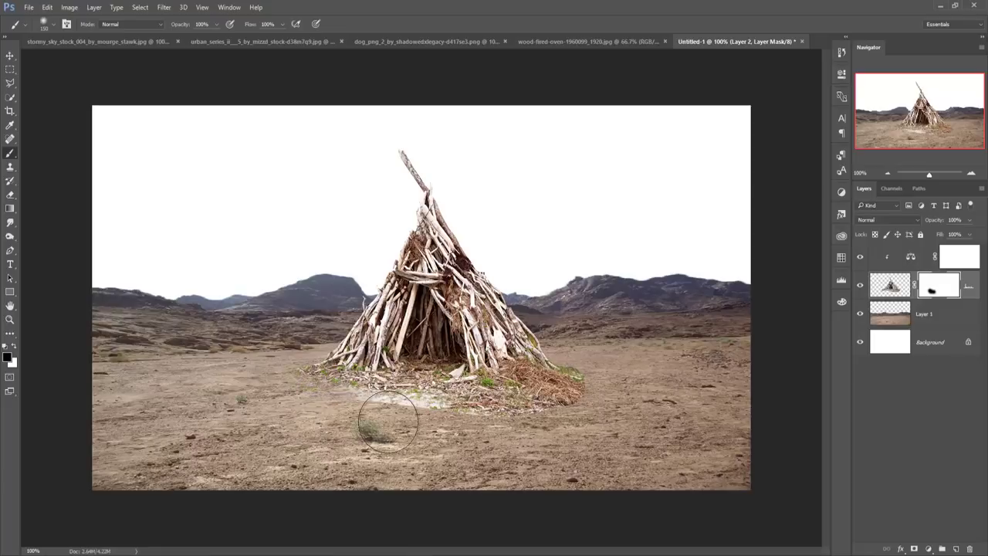
drag(388, 420, 555, 409)
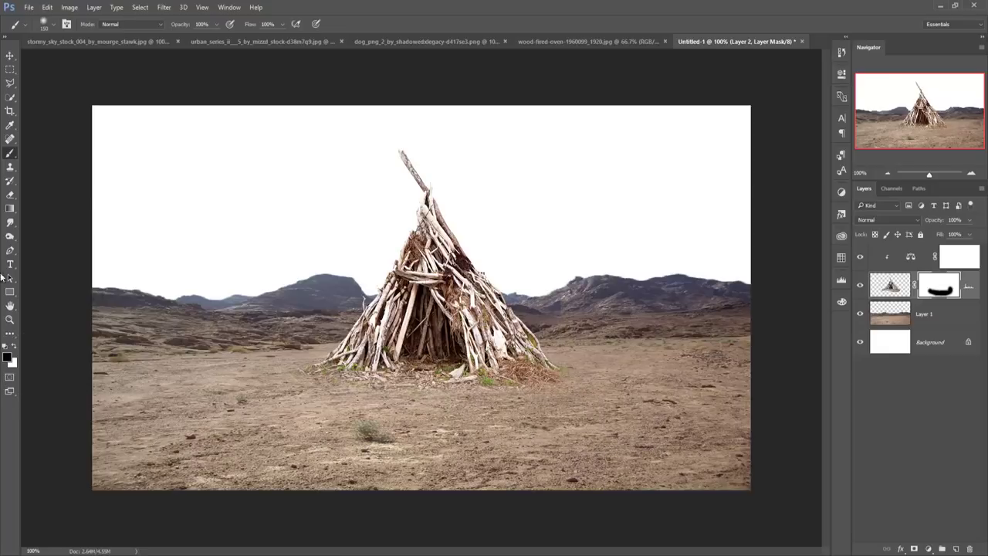
click(10, 59)
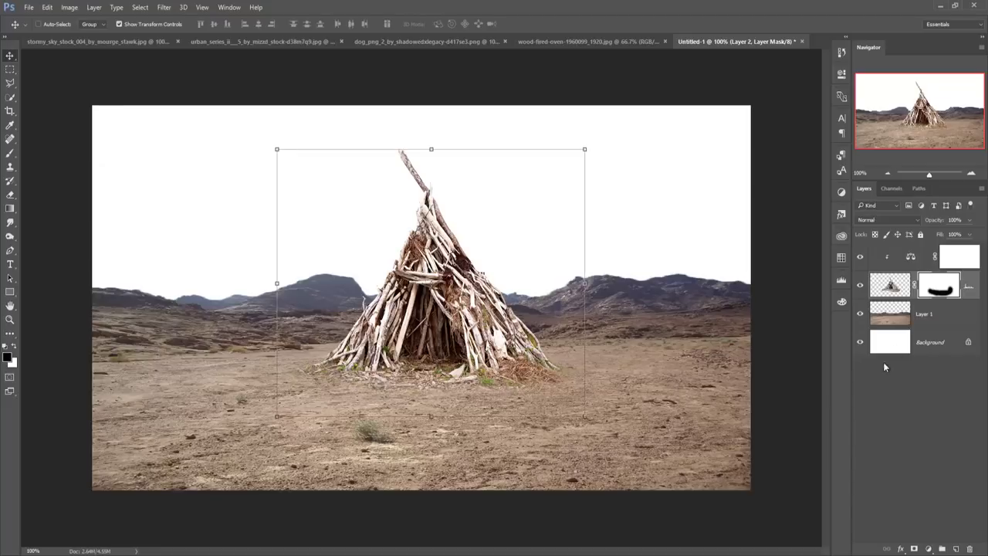
Add a Vibrance layer above Color Balance 1, clipped to the teepee, with Vibrance -21.
click(969, 261)
click(929, 549)
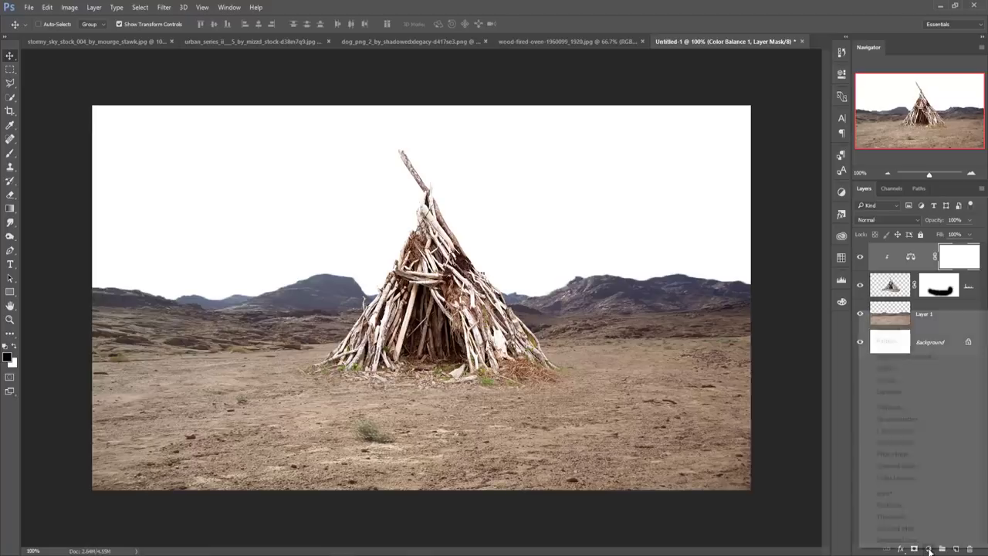
click(905, 408)
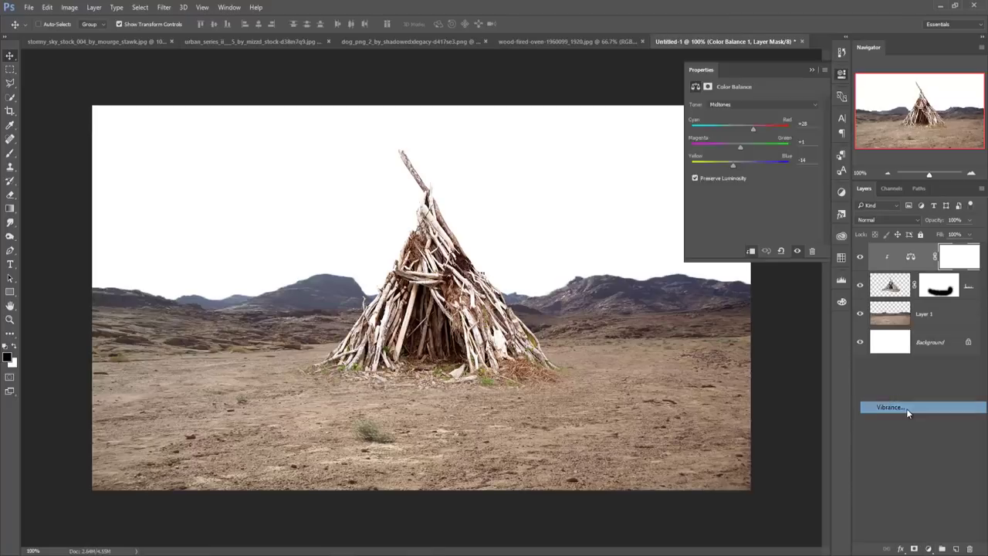
click(751, 251)
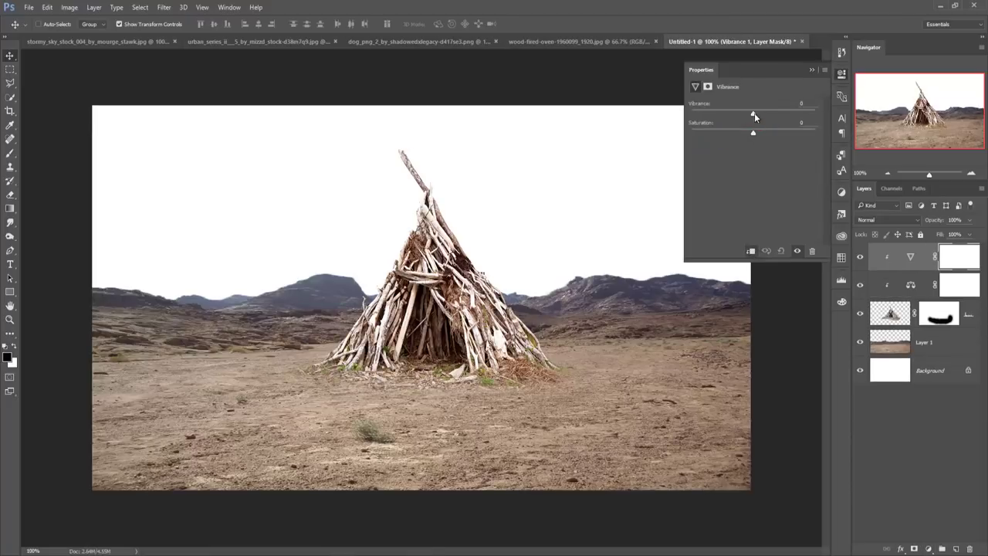
drag(740, 114, 739, 122)
click(811, 70)
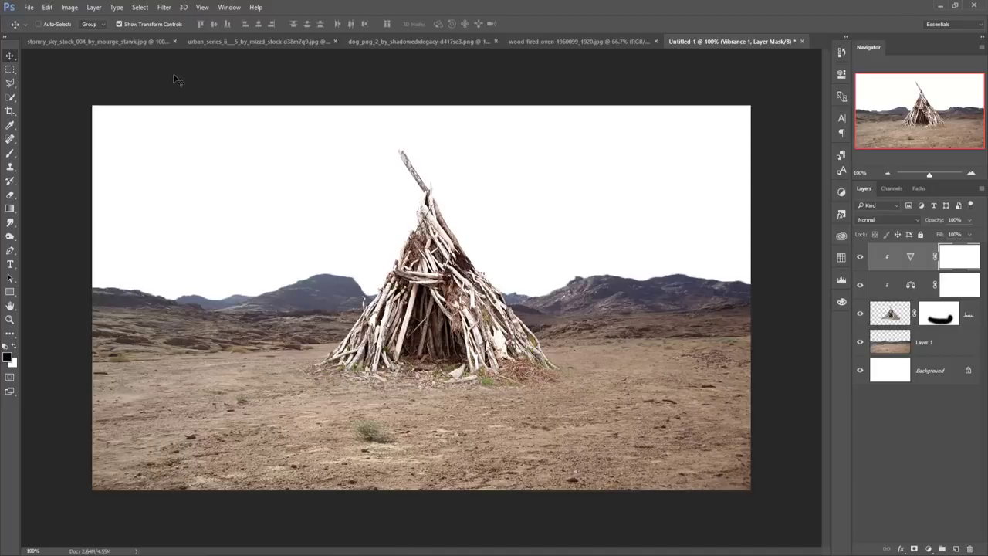
Drag the stormy sky photo into the composite as Layer 3, aligned to the left edge.
click(124, 42)
drag(114, 41, 672, 135)
drag(639, 203, 485, 203)
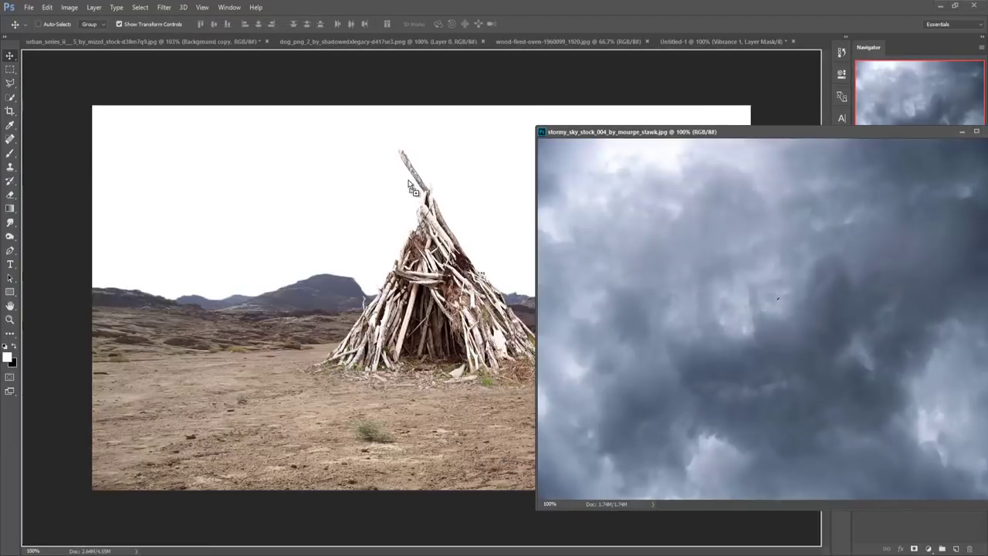
click(961, 132)
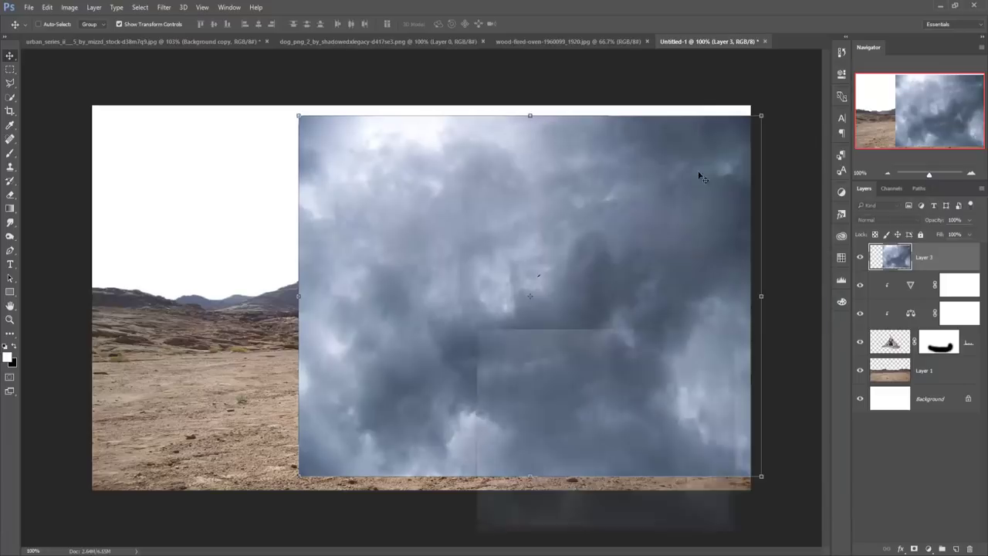
drag(602, 180, 395, 179)
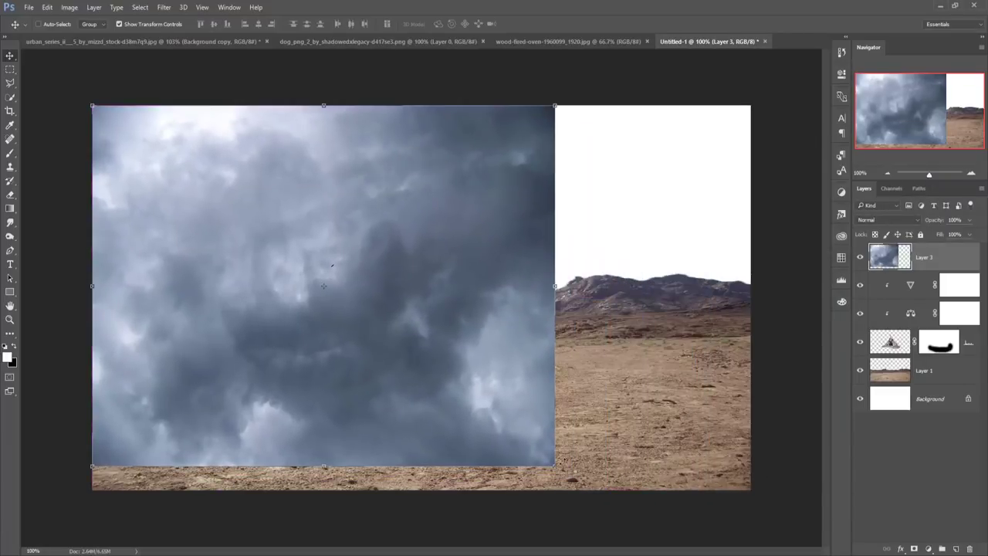
Scale the sky to cover the canvas top, then move Layer 3 below the desert layer.
key(ctrl+t)
mouse_move(554, 466)
mouse_down()
mouse_move(748, 404)
mouse_move(750, 368)
mouse_up()
drag(421, 105, 421, 41)
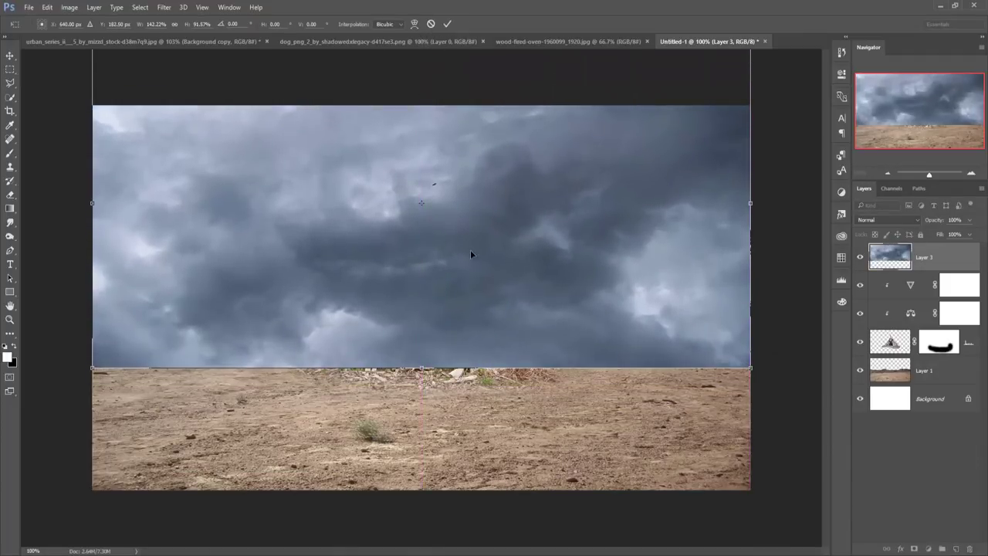
drag(470, 249, 469, 238)
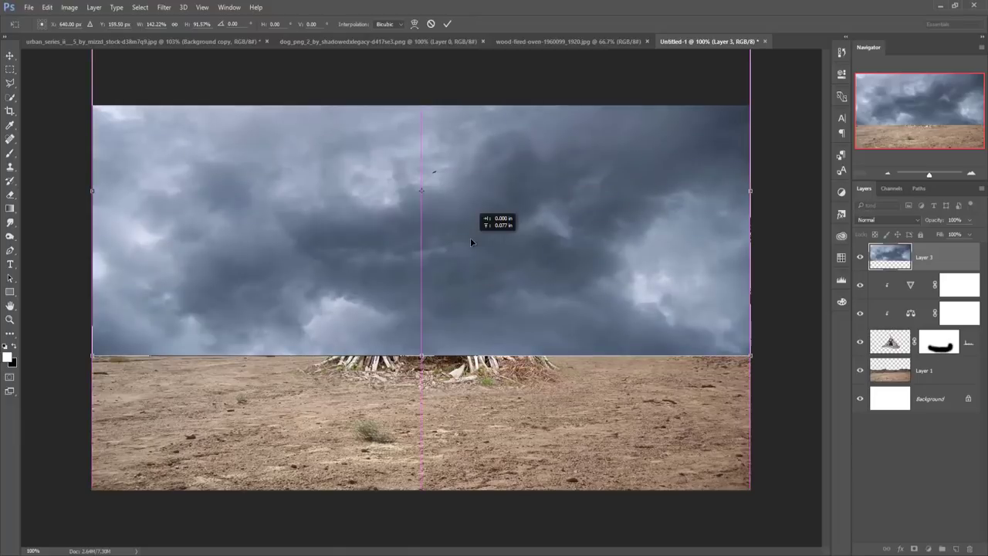
click(447, 23)
drag(963, 256, 957, 384)
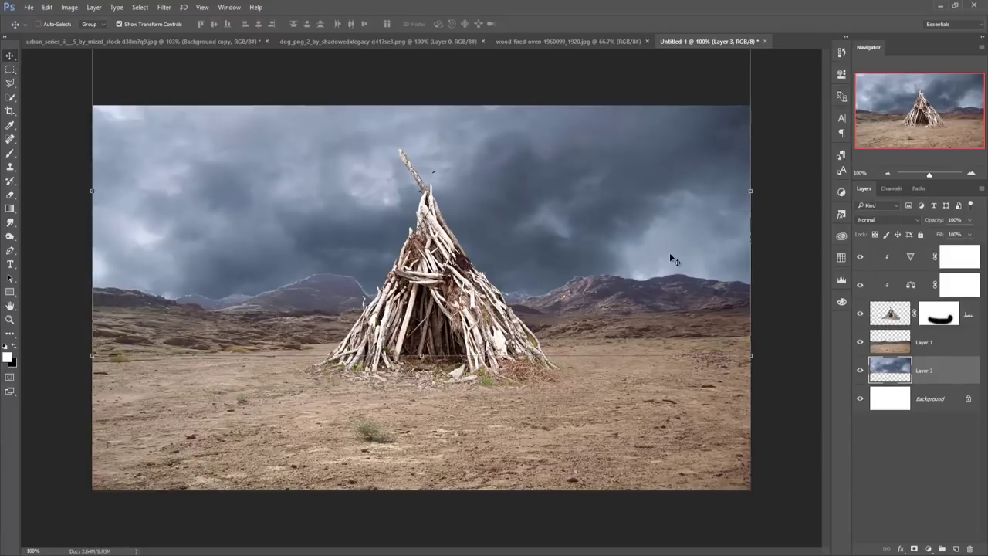
Add a layer mask to the desert landscape layer and set a 70 px brush at 400% zoom.
click(909, 346)
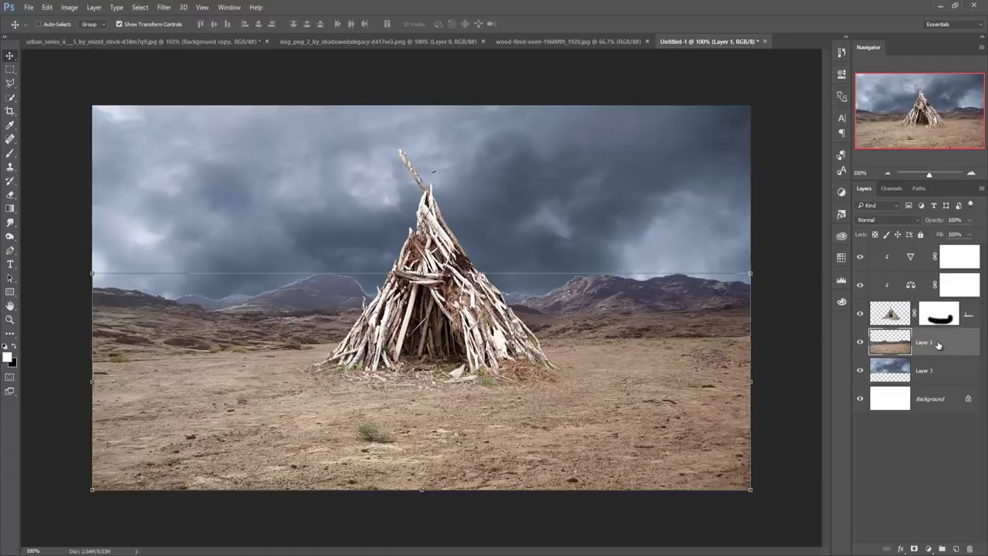
click(914, 548)
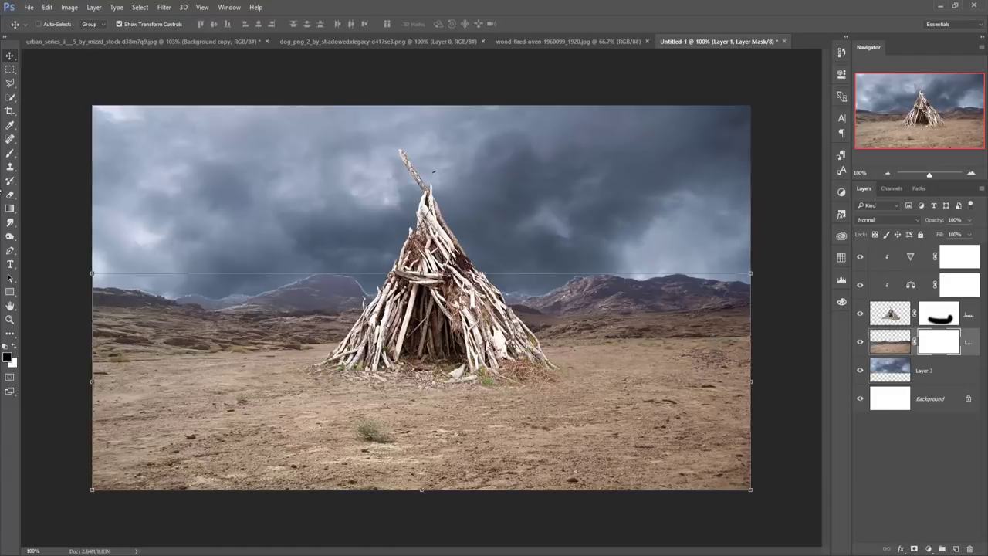
click(10, 153)
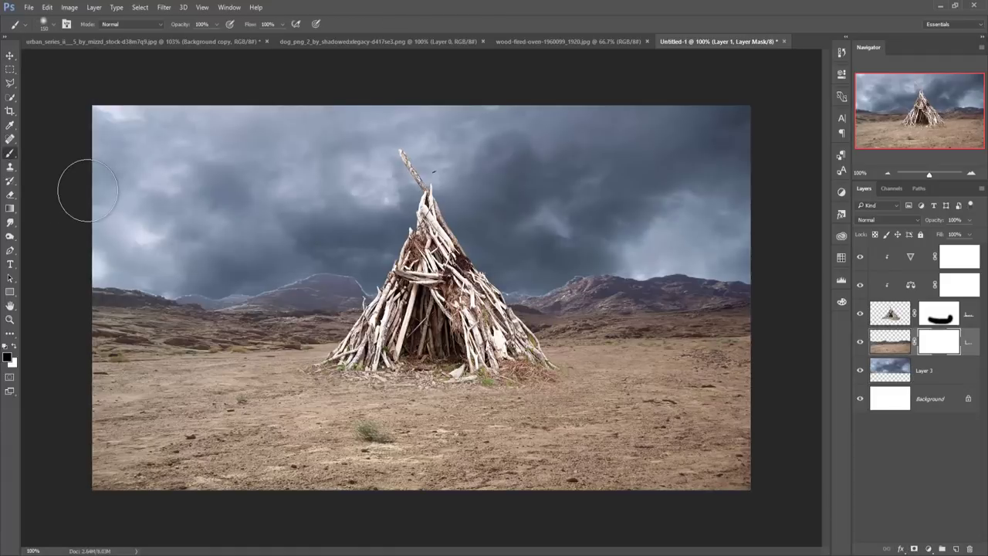
key(bracketleft)
key(bracketleft)
key(bracketleft)
key(bracketleft)
key(bracketleft)
key(ctrl+plus)
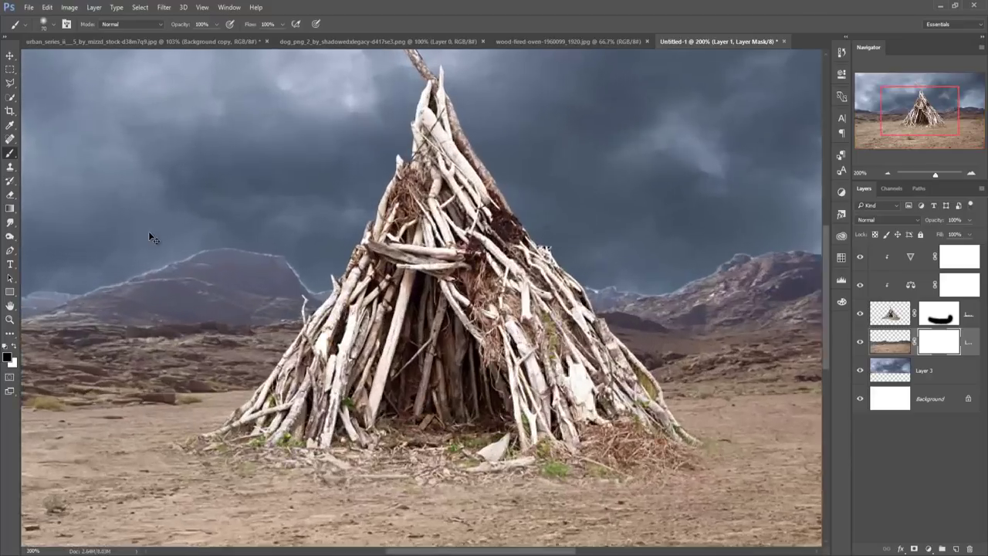
key(ctrl+plus)
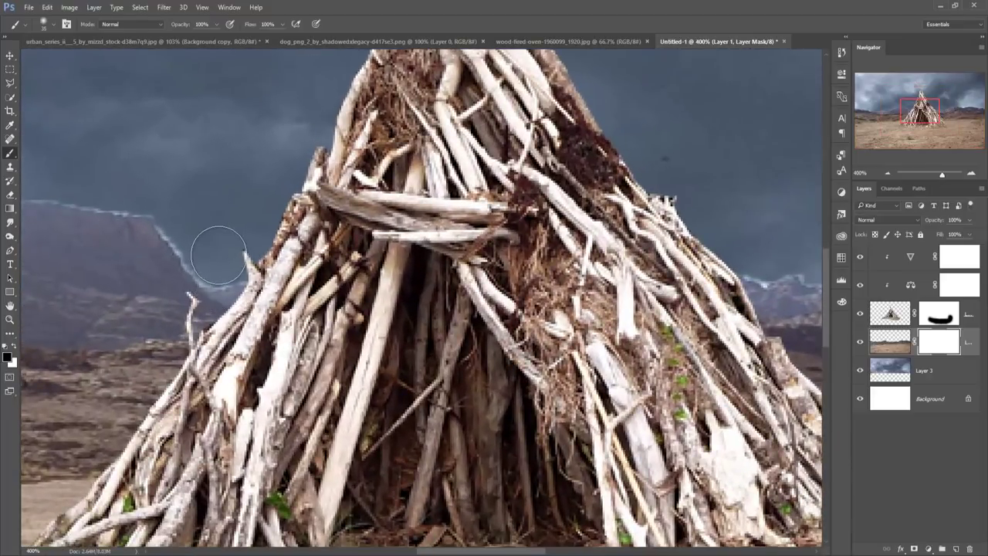
Paint black on the mask along the left mountain ridge to remove its halo.
drag(426, 247, 661, 232)
mouse_move(156, 342)
mouse_down()
mouse_move(311, 311)
mouse_move(558, 315)
mouse_up()
drag(432, 322, 530, 320)
mouse_move(128, 230)
mouse_down()
mouse_move(239, 236)
mouse_move(434, 280)
mouse_move(512, 260)
mouse_move(634, 279)
mouse_move(686, 262)
mouse_move(661, 260)
mouse_move(733, 262)
mouse_move(746, 247)
mouse_move(737, 264)
mouse_move(206, 282)
mouse_move(271, 242)
mouse_move(466, 193)
mouse_move(556, 194)
mouse_move(622, 220)
mouse_move(646, 260)
mouse_move(668, 269)
mouse_move(276, 265)
mouse_up()
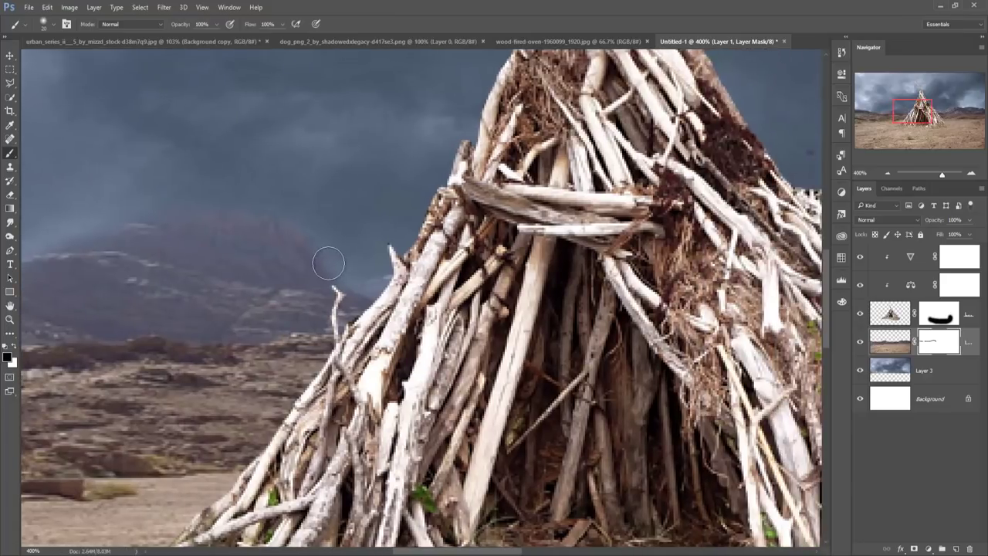
Paint away the bluish halo along the ridge right of the teepee.
drag(454, 309, 56, 312)
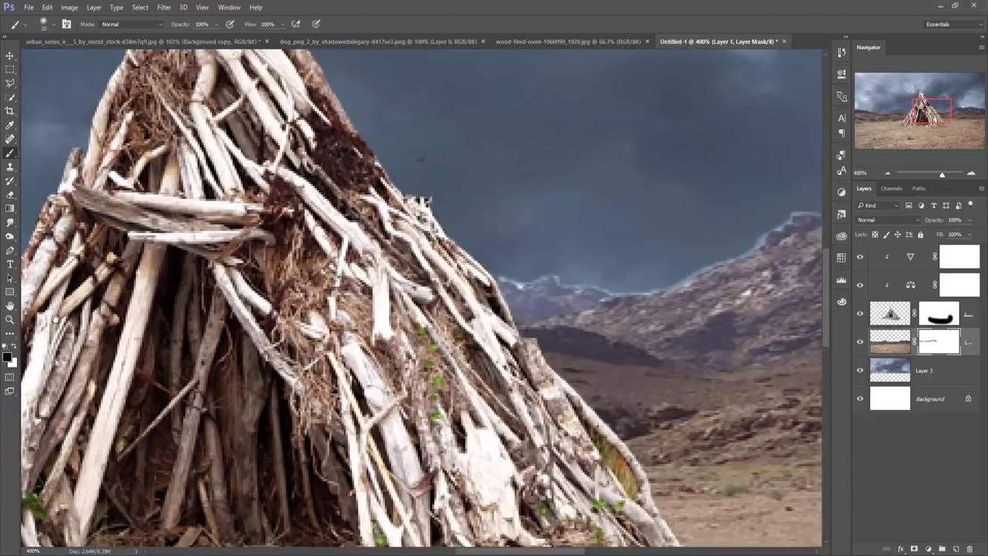
mouse_move(516, 272)
mouse_down()
mouse_move(683, 281)
mouse_move(754, 233)
mouse_up()
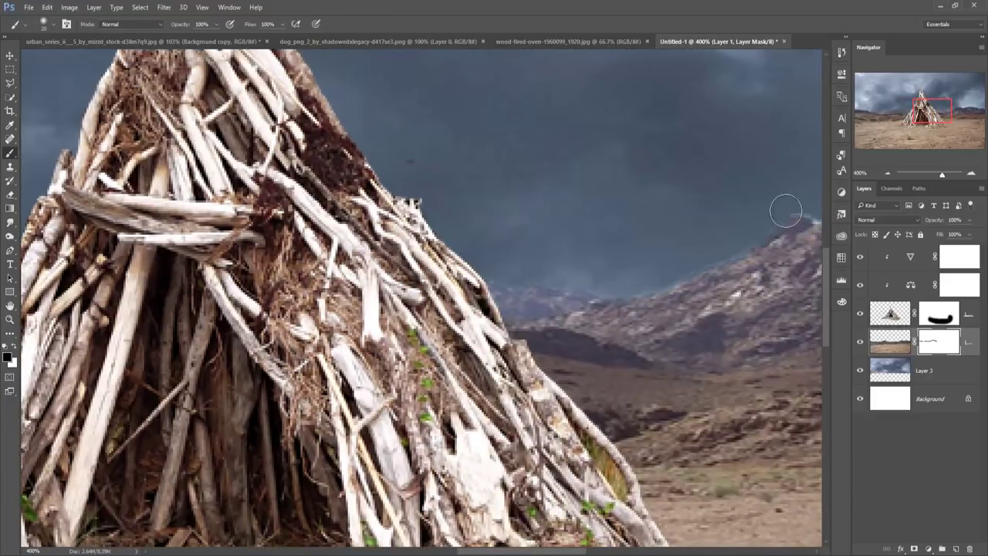
drag(721, 282, 342, 286)
mouse_move(423, 228)
mouse_down()
mouse_move(448, 213)
mouse_move(536, 203)
mouse_up()
drag(480, 287, 283, 271)
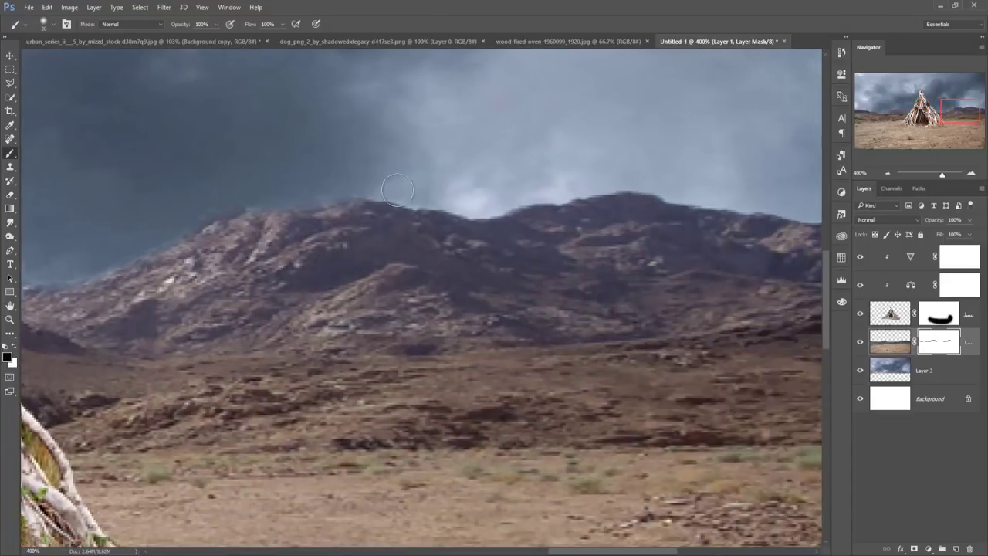
mouse_move(362, 185)
mouse_down()
mouse_move(455, 204)
mouse_move(538, 190)
mouse_up()
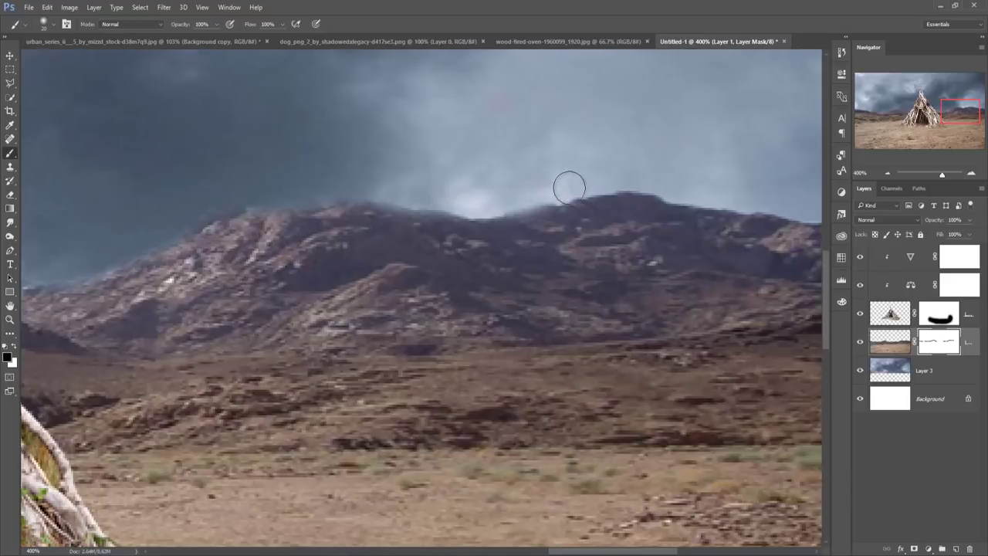
Return to the Move tool at 100% view and float the red-haired woman document.
click(8, 57)
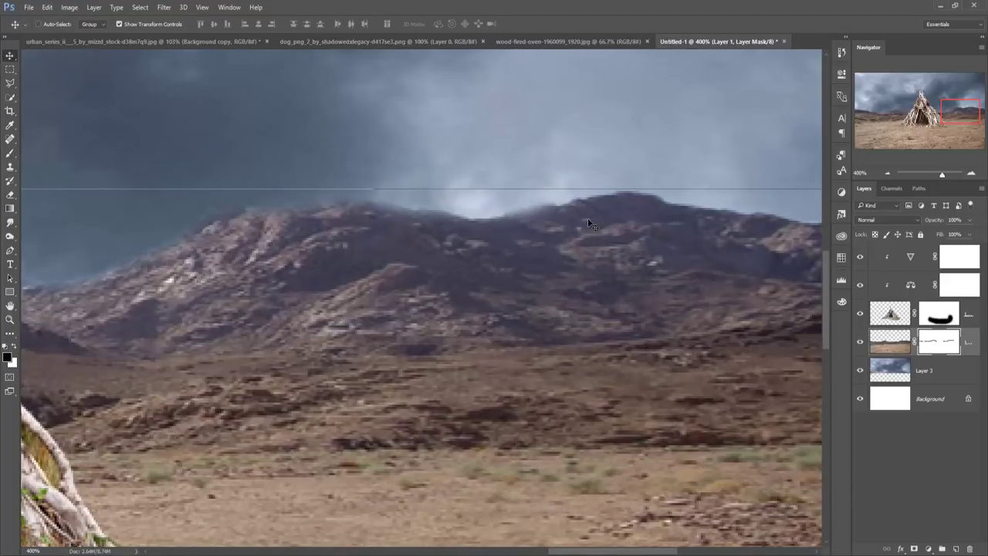
key(ctrl+0)
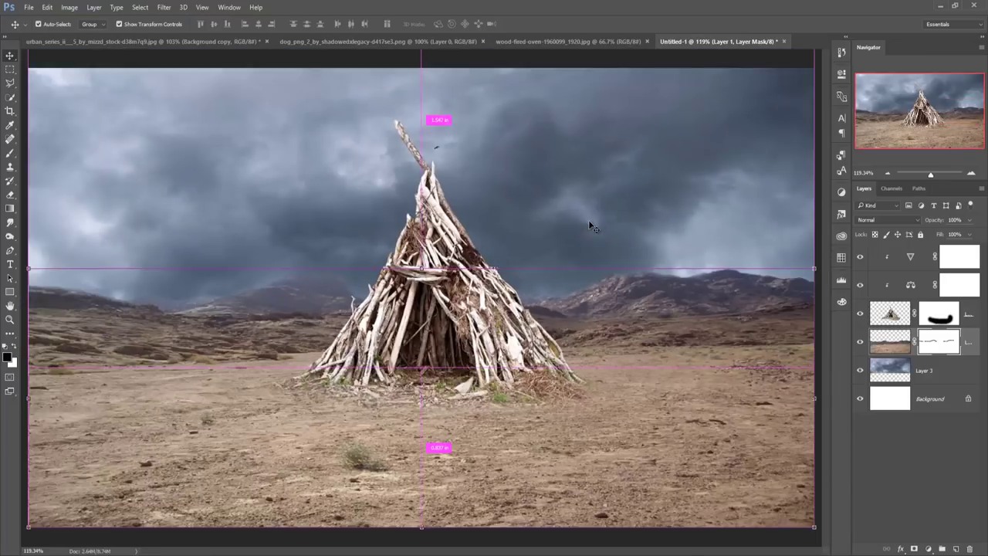
key(ctrl+1)
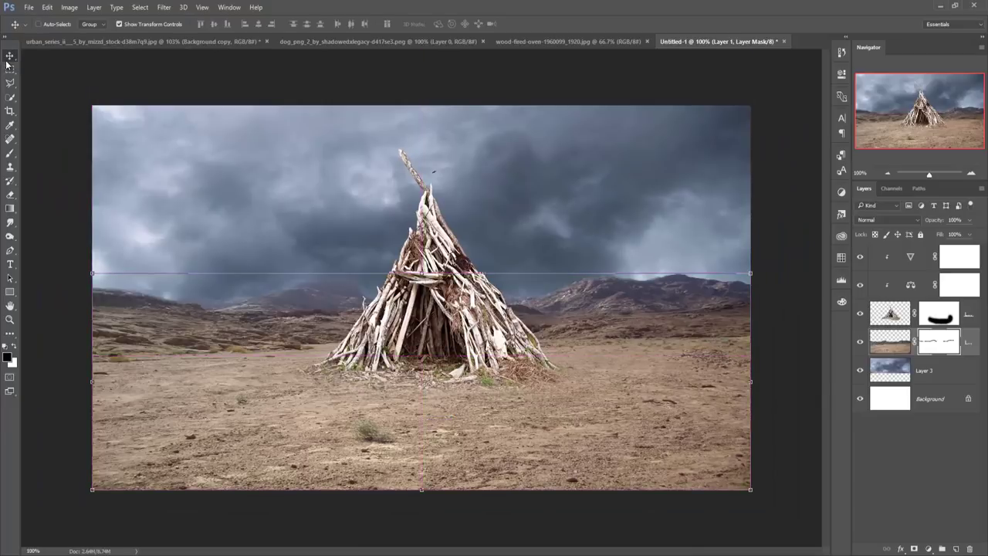
click(171, 42)
mouse_move(173, 42)
mouse_down()
mouse_move(174, 66)
mouse_move(807, 144)
mouse_up()
Drag the woman cut-out into the composite and close her source window.
drag(824, 371, 339, 376)
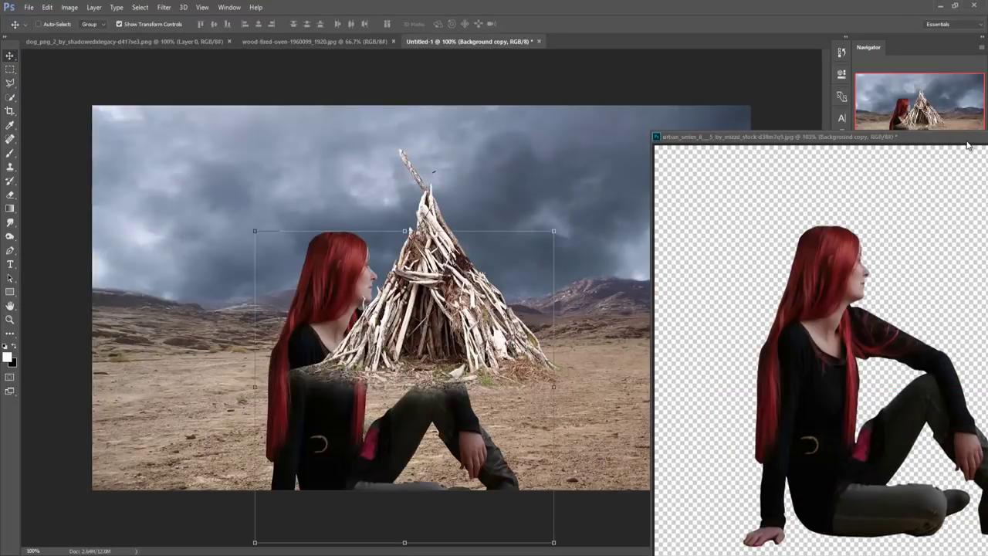
mouse_move(966, 144)
mouse_down()
mouse_move(676, 153)
mouse_move(713, 151)
mouse_up()
key(ctrl+w)
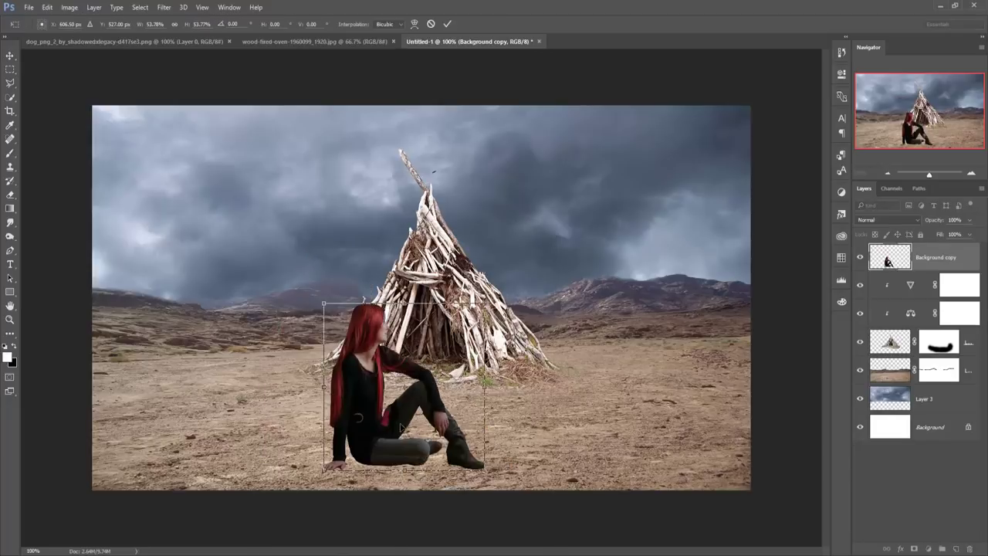
Move the woman onto the ground left of the teepee, scaled to about 47.6%.
drag(402, 427, 309, 406)
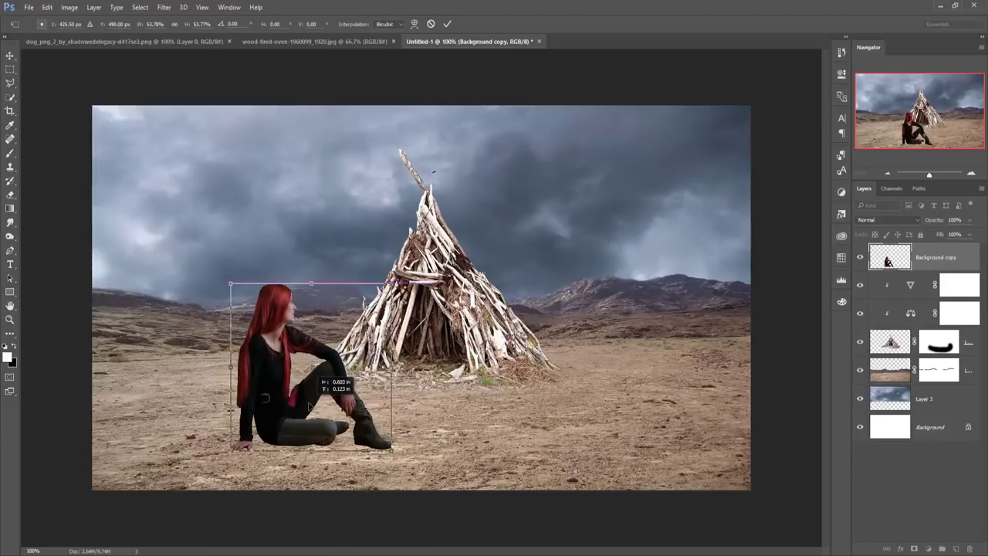
drag(307, 407, 285, 408)
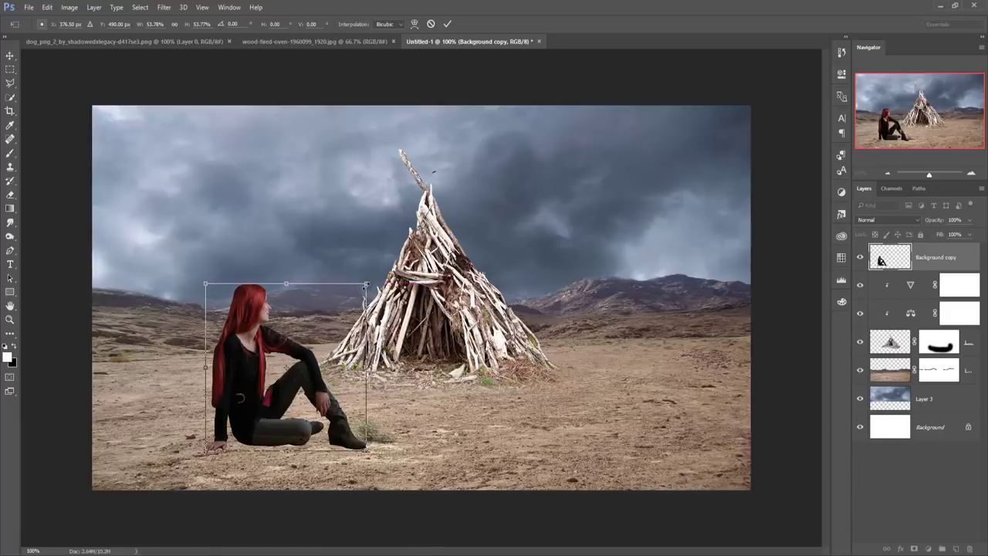
drag(366, 285, 359, 295)
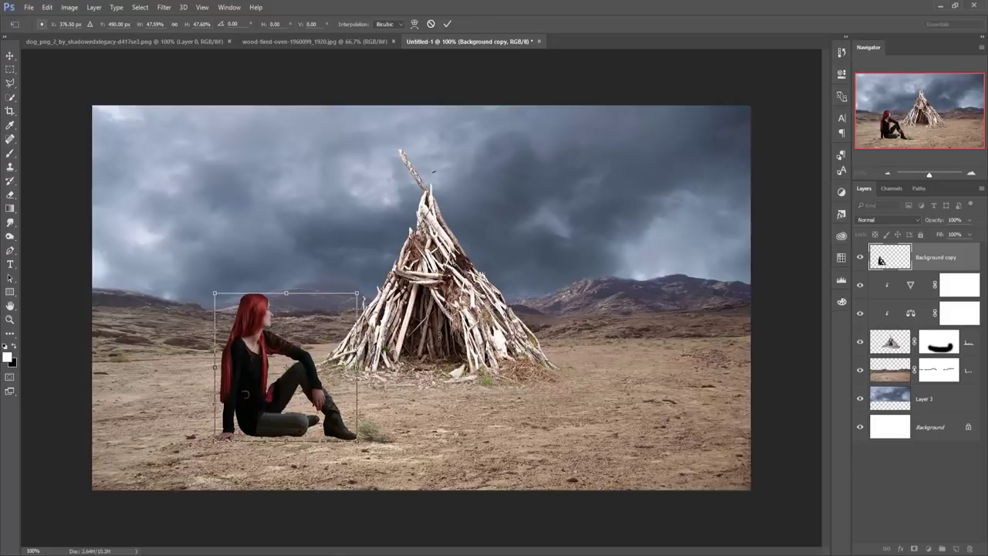
click(447, 24)
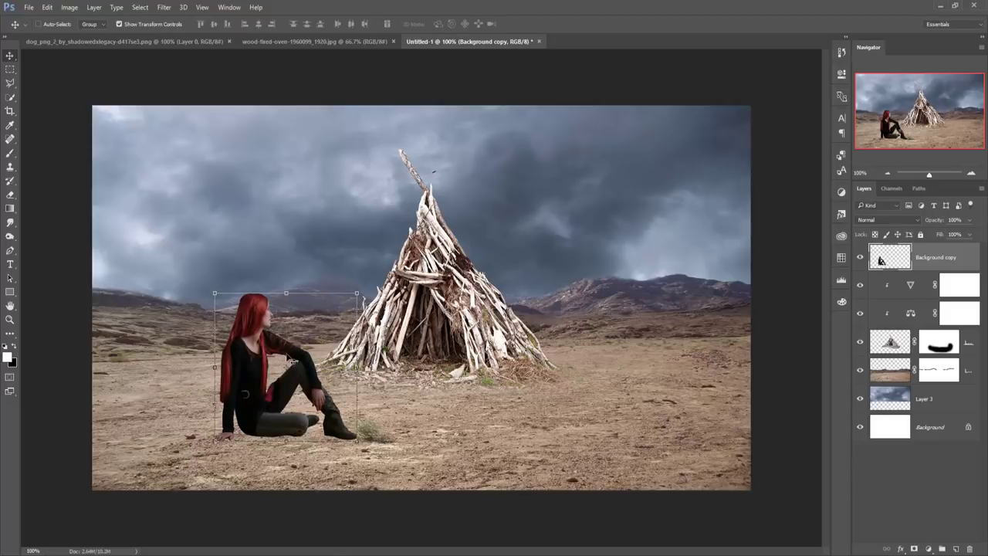
Merge the teepee with its two adjustment layers, then show the wood-fired oven photo.
click(876, 288)
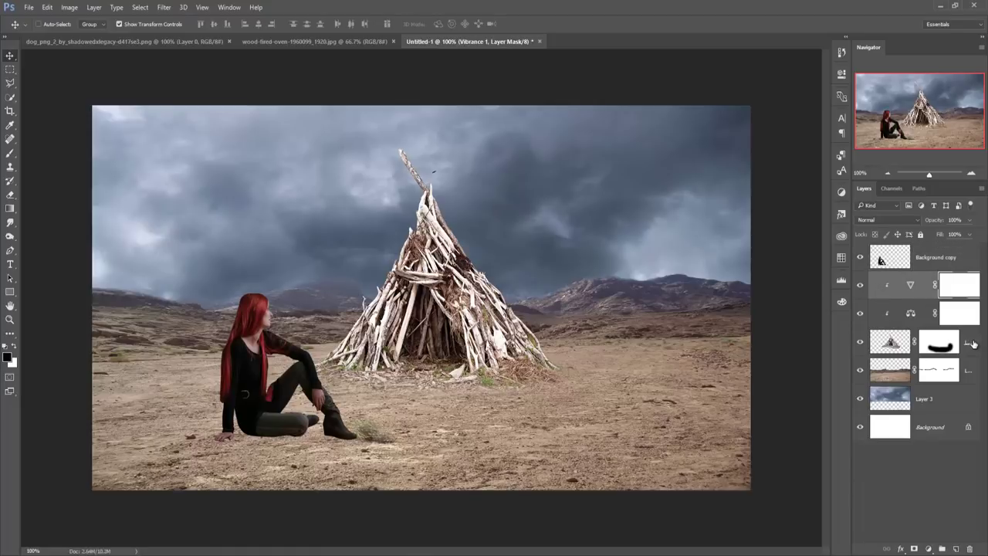
shift+click(945, 322)
right_click(880, 279)
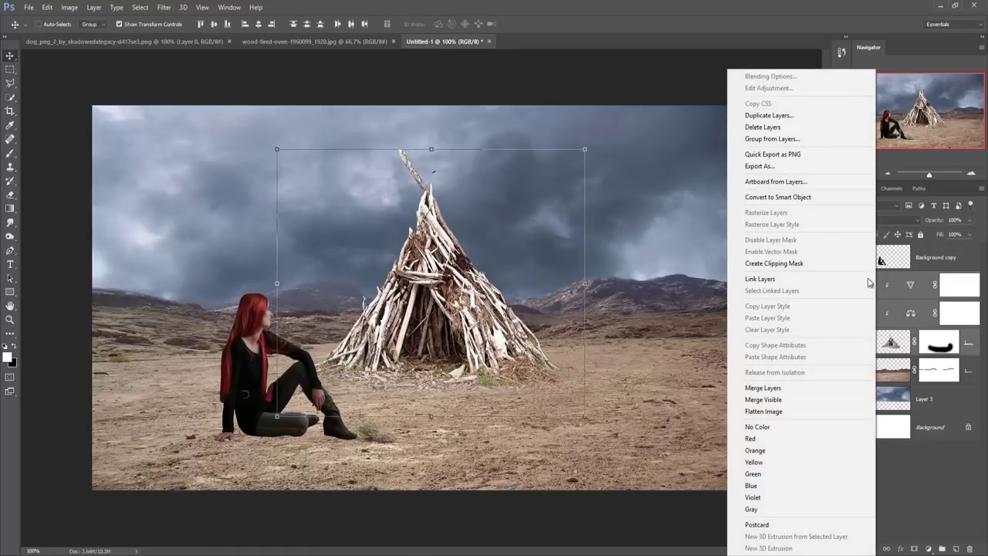
click(779, 388)
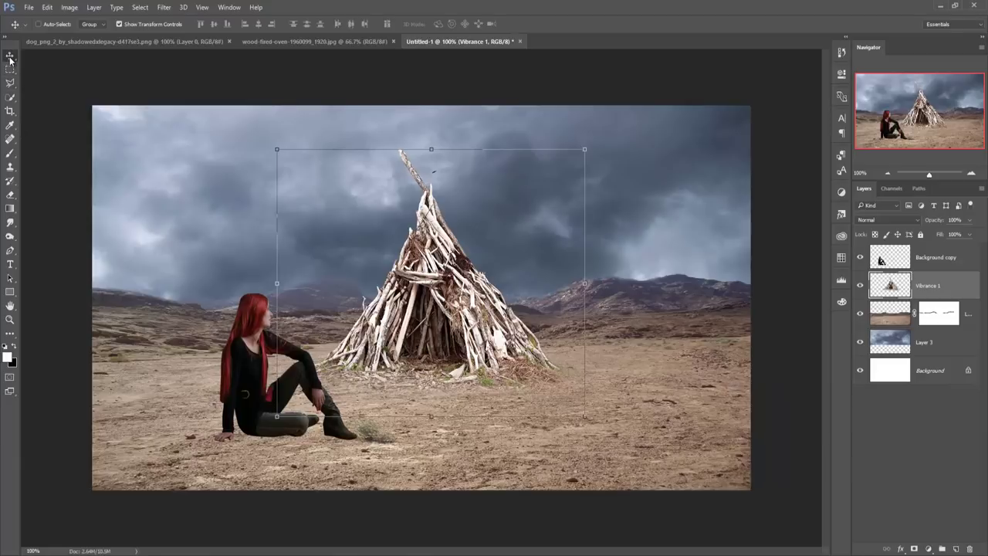
click(935, 262)
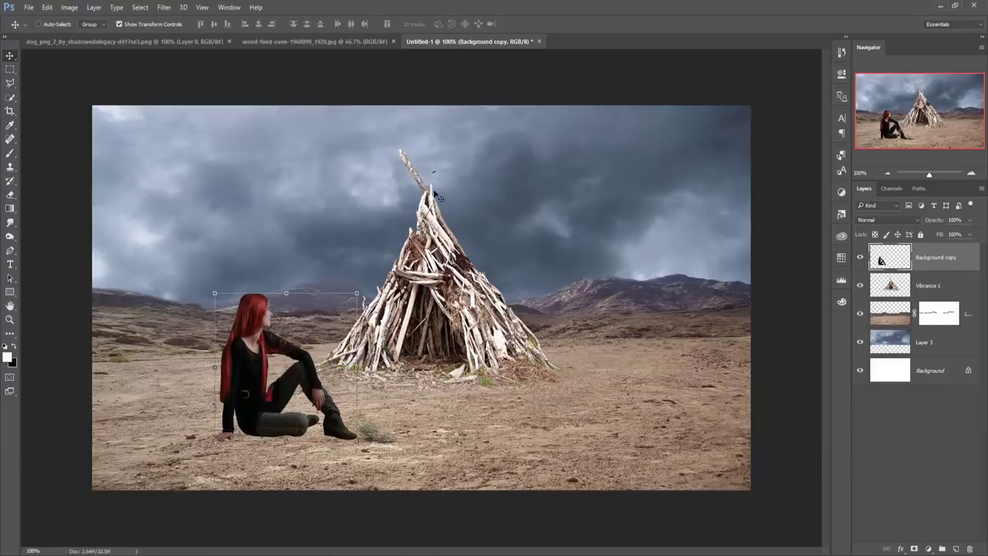
click(262, 41)
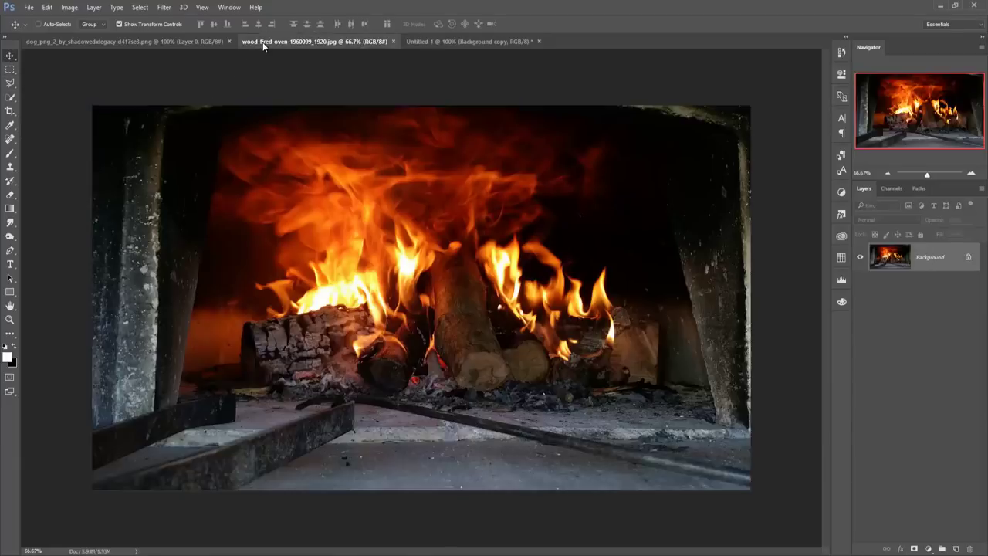
Start a pen path along the rod under the fire and around the left log.
click(10, 250)
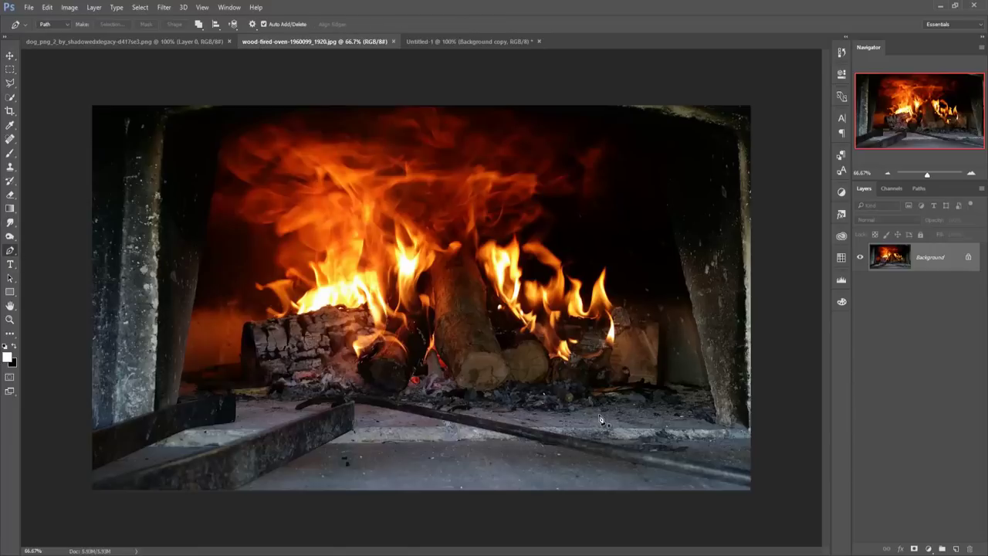
click(597, 407)
click(544, 417)
click(491, 410)
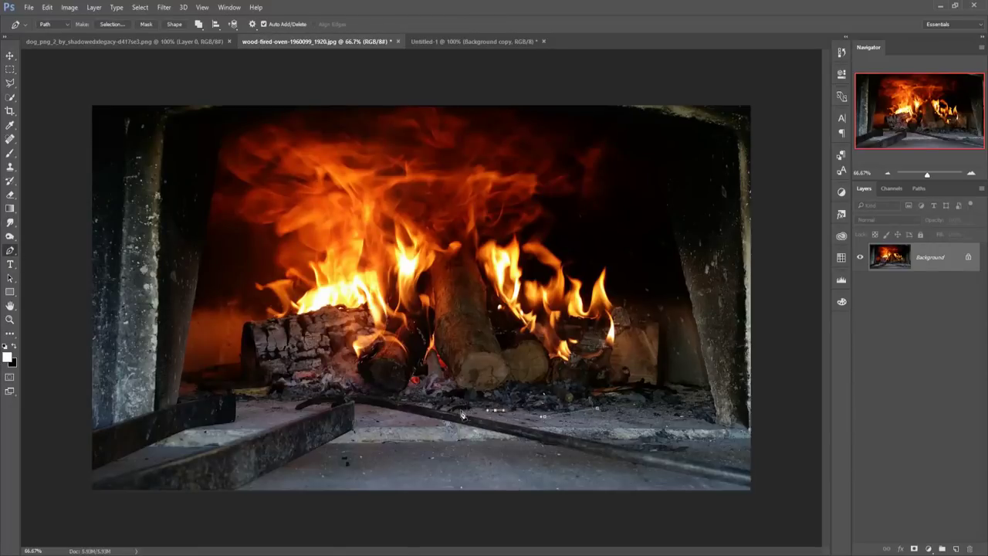
click(451, 409)
click(396, 410)
click(344, 396)
click(297, 399)
click(257, 399)
click(236, 397)
click(230, 392)
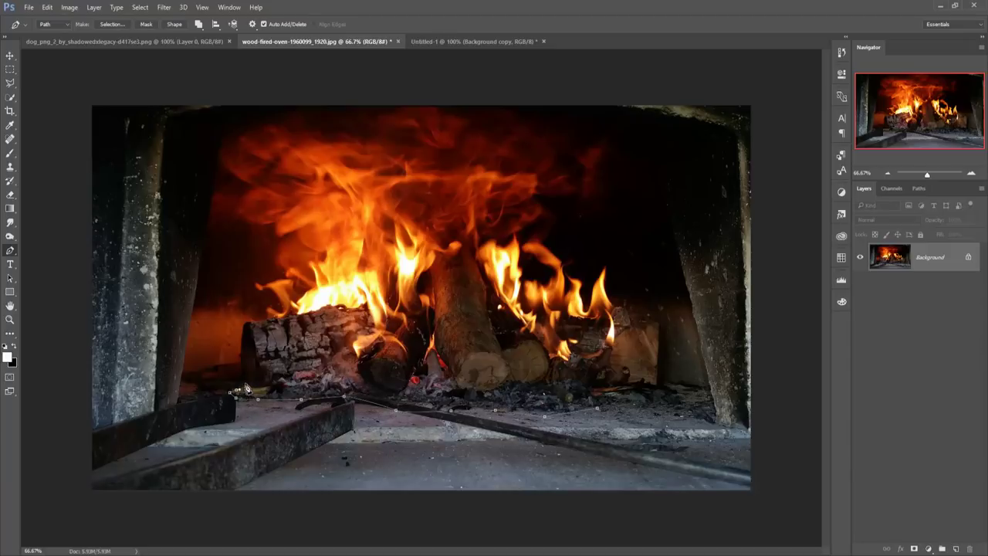
click(242, 374)
click(240, 348)
click(245, 325)
click(271, 318)
click(285, 316)
Continue the path up the flame, over its top and down the right-hand flames.
click(302, 308)
click(323, 283)
click(344, 276)
click(355, 256)
click(364, 236)
click(373, 199)
click(389, 186)
click(433, 174)
click(471, 170)
click(484, 192)
click(479, 211)
click(479, 224)
click(492, 239)
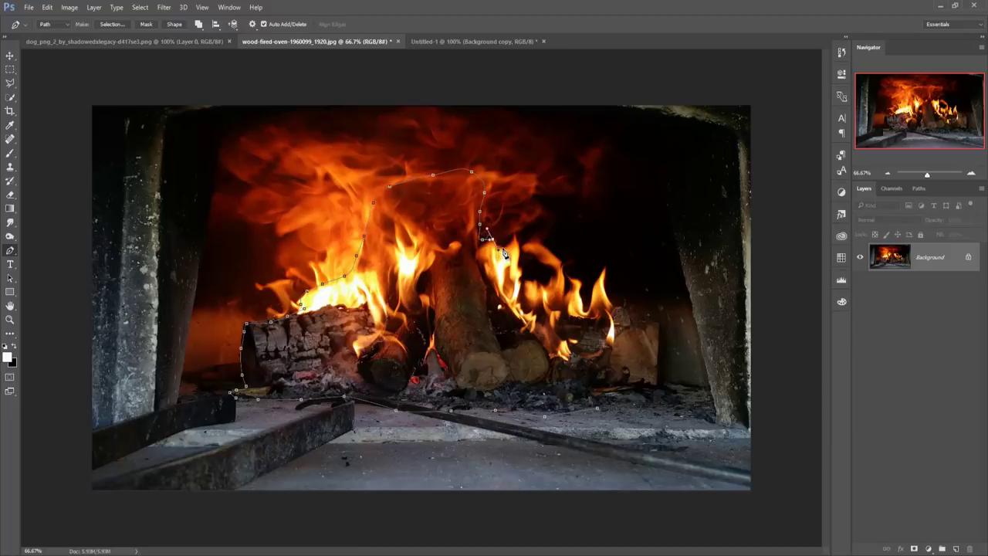
click(500, 243)
click(508, 242)
click(519, 268)
click(533, 284)
click(544, 290)
click(555, 271)
click(568, 279)
click(575, 295)
click(588, 304)
click(603, 309)
click(618, 312)
Trace the right log's edge and close the path back along the fire's base.
click(639, 316)
click(649, 319)
click(657, 325)
click(660, 353)
click(657, 380)
click(664, 390)
click(670, 391)
click(675, 397)
click(679, 401)
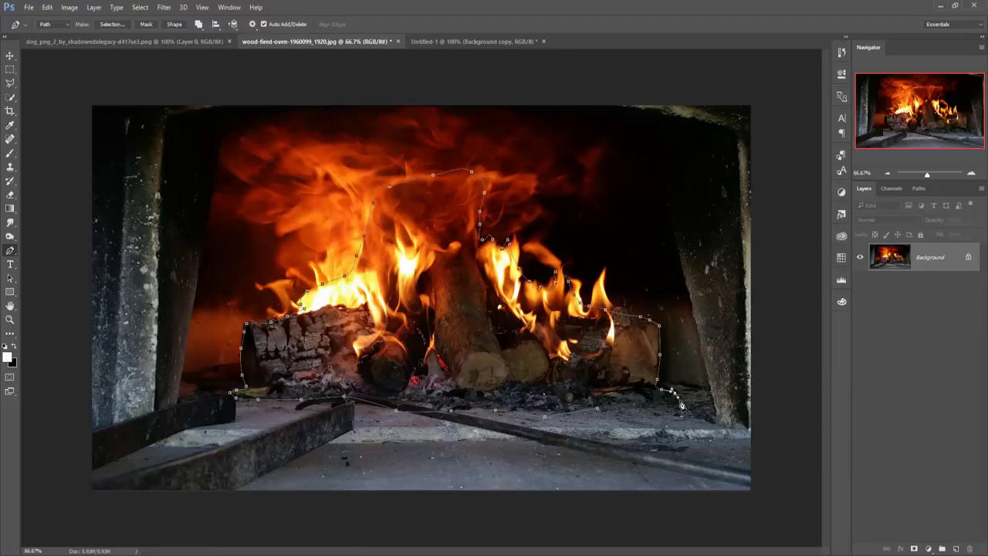
click(661, 407)
click(647, 409)
click(634, 409)
click(622, 409)
click(610, 409)
click(598, 408)
Convert the pen path into a selection with 0 feather.
right_click(433, 334)
click(463, 106)
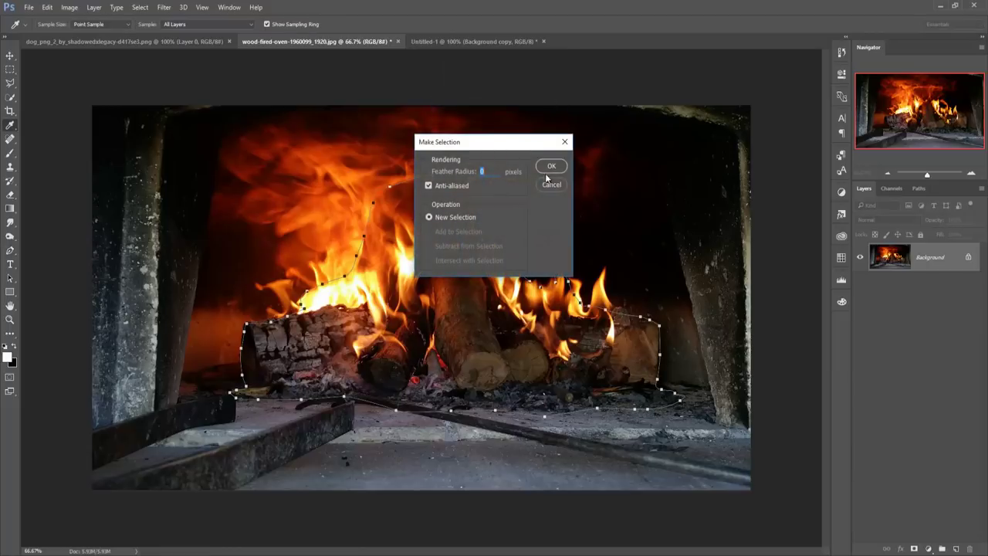
click(551, 166)
Drag the selected campfire from the oven photo into the desert composite.
key(v)
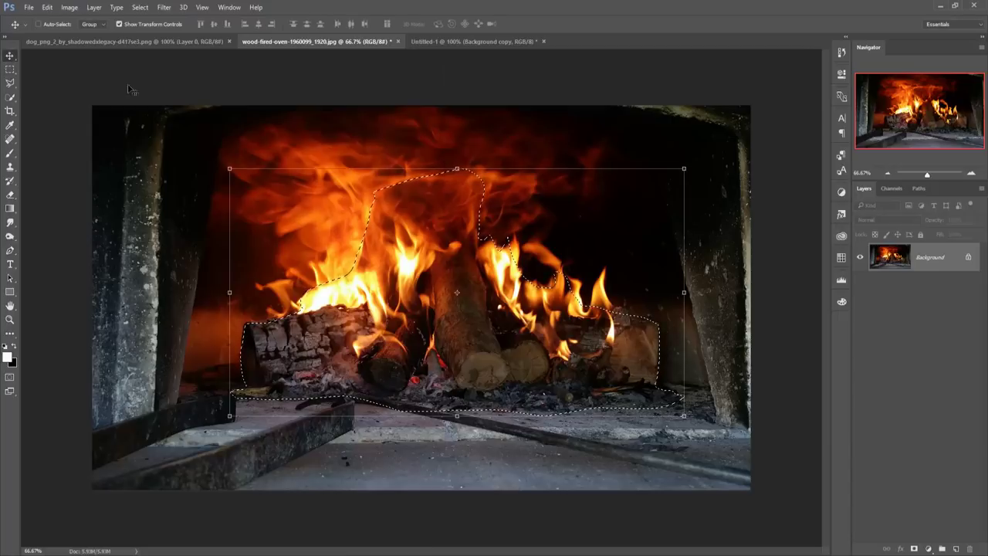
mouse_move(321, 41)
mouse_down()
mouse_move(332, 80)
mouse_move(782, 139)
mouse_up()
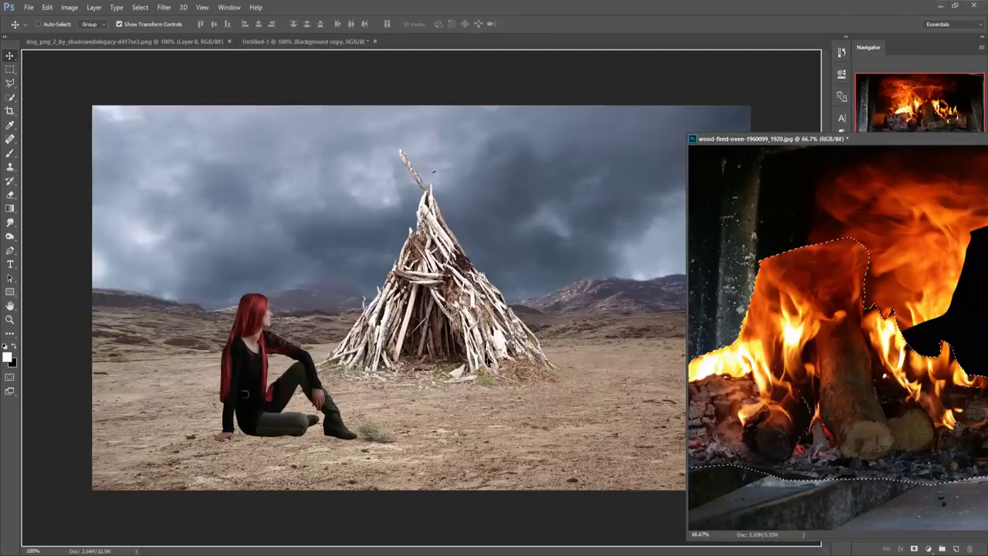
drag(810, 348, 558, 349)
drag(870, 144, 528, 157)
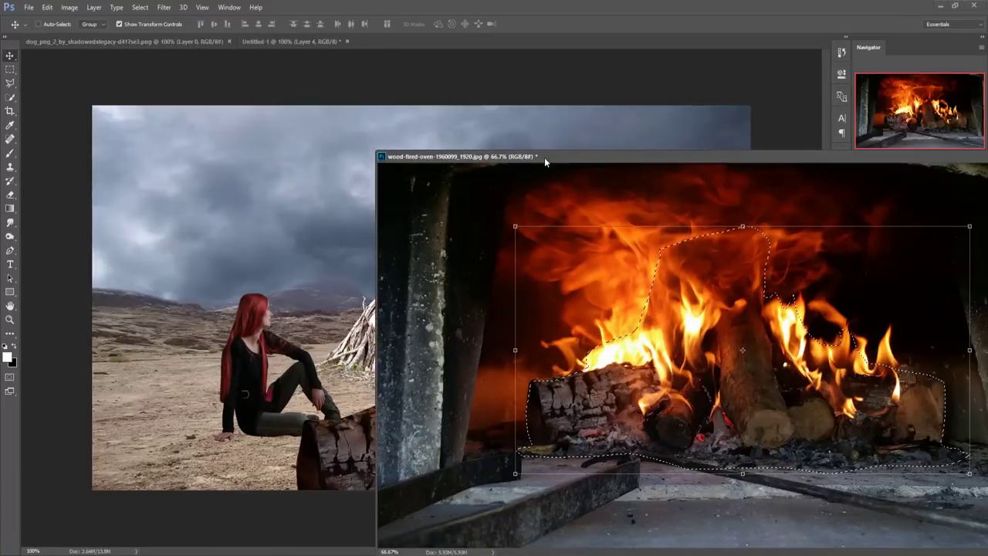
click(395, 230)
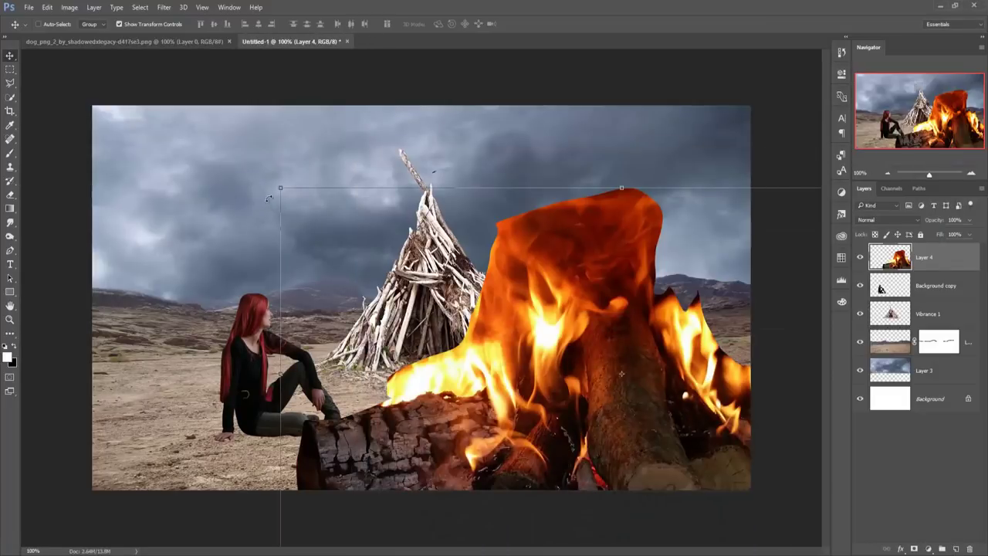
Scale the fire to about 18.25% before the teepee and give it a layer mask.
key(ctrl+t)
mouse_move(278, 188)
mouse_down()
mouse_move(540, 331)
mouse_move(525, 321)
mouse_up()
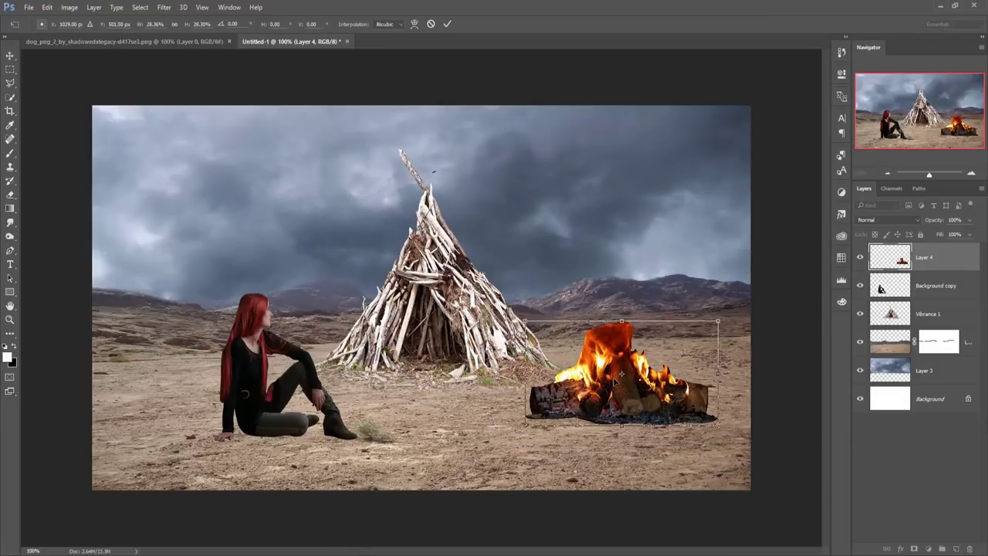
drag(629, 383, 477, 399)
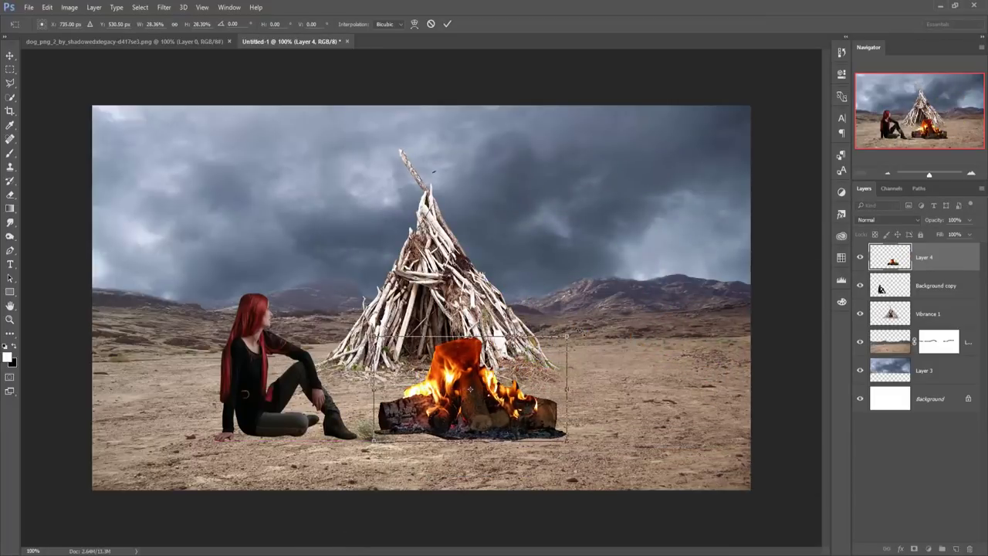
drag(565, 337, 532, 356)
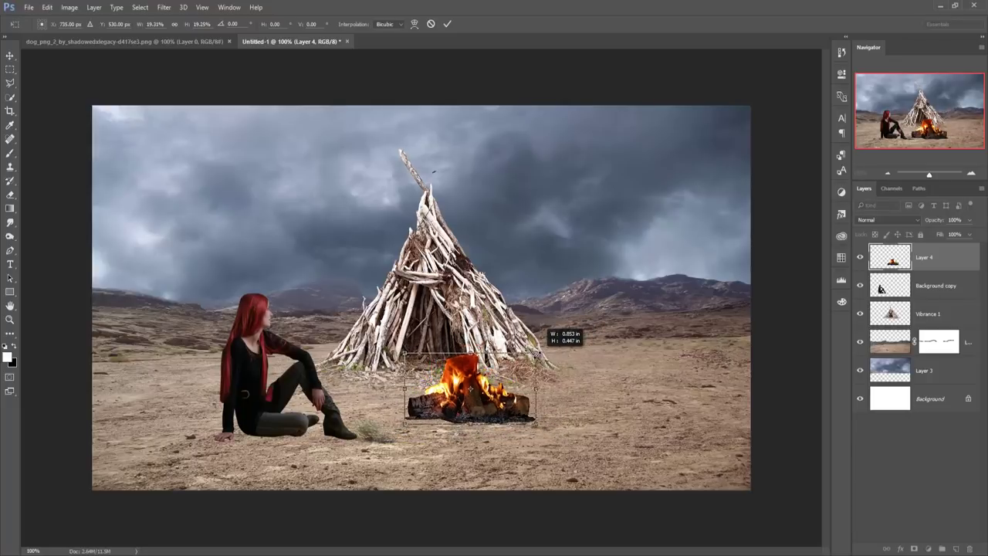
mouse_move(470, 389)
mouse_down()
mouse_move(457, 406)
mouse_move(466, 406)
mouse_up()
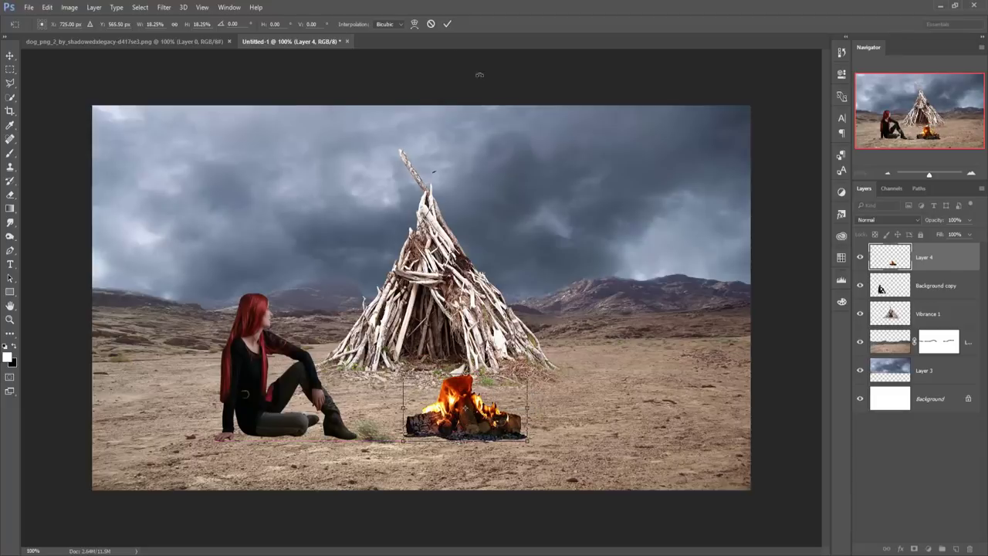
click(446, 24)
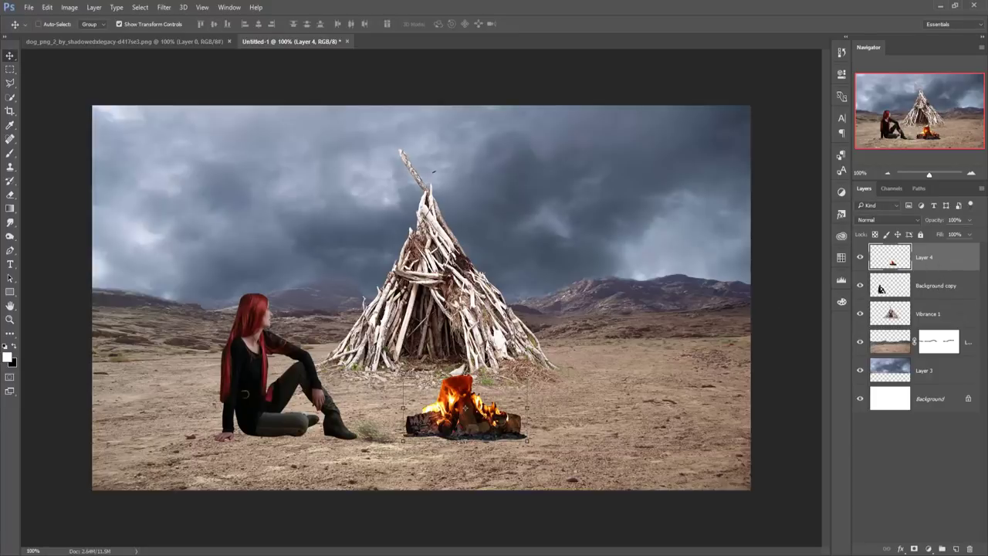
click(914, 549)
click(15, 346)
Paint black on the fire's mask along the logs' base, then select Layer 1.
click(10, 152)
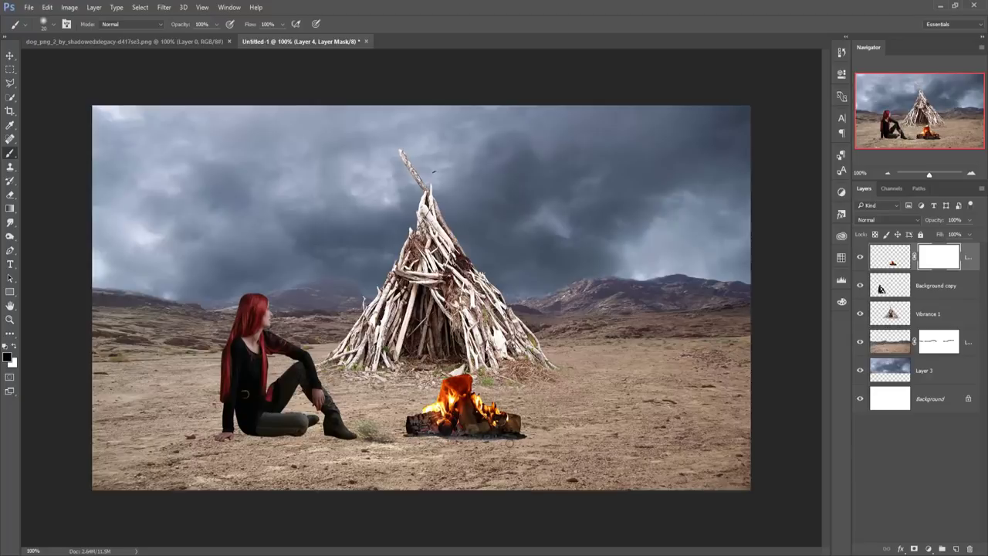
drag(469, 442, 400, 438)
click(10, 55)
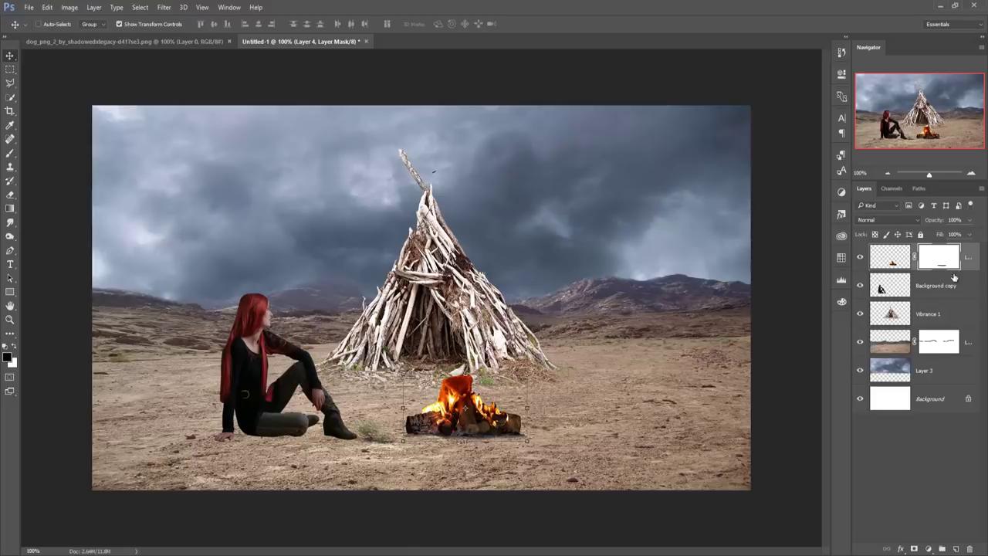
key(ctrl+2)
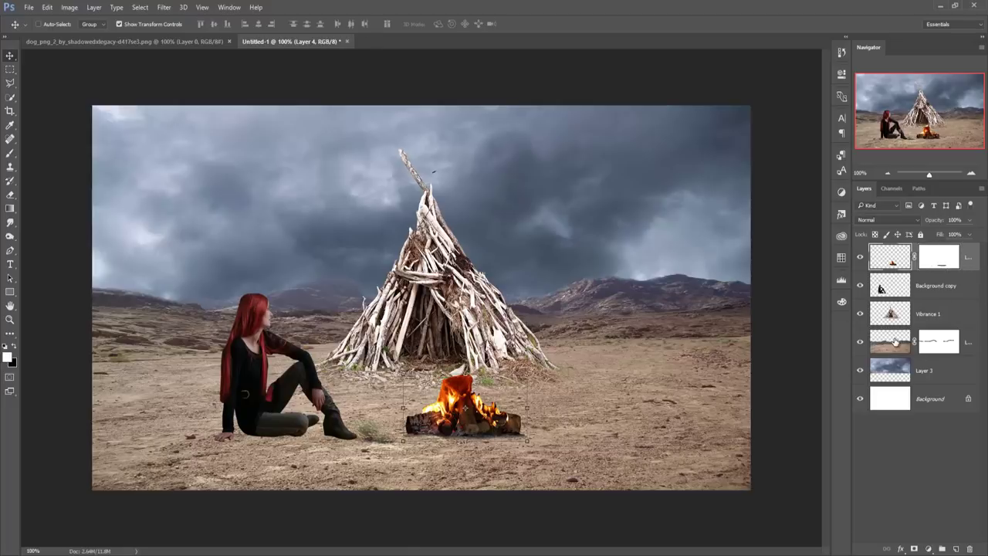
click(893, 341)
Apply a Camera Raw Filter to Layer 1 with Exposure -2.35 and Temperature -25.
click(164, 7)
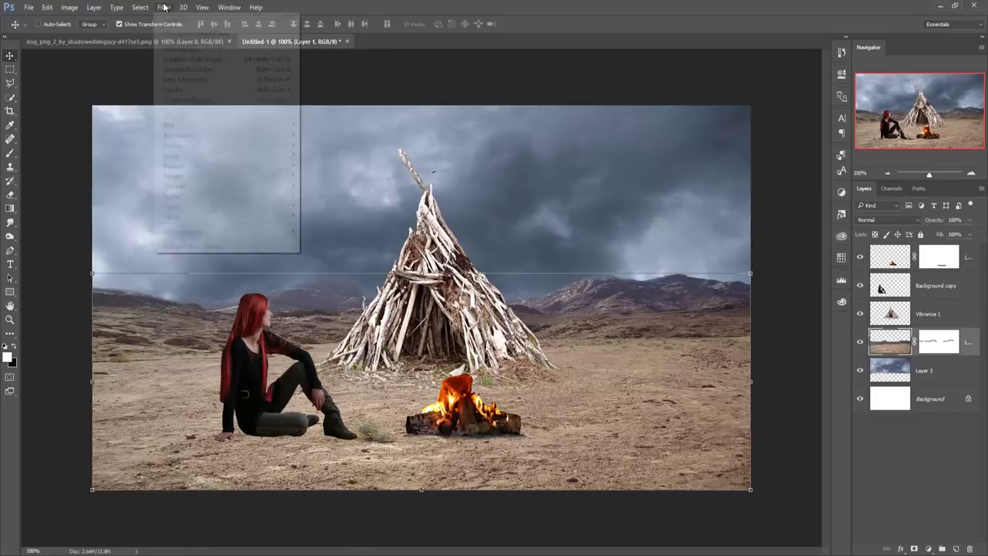
click(185, 67)
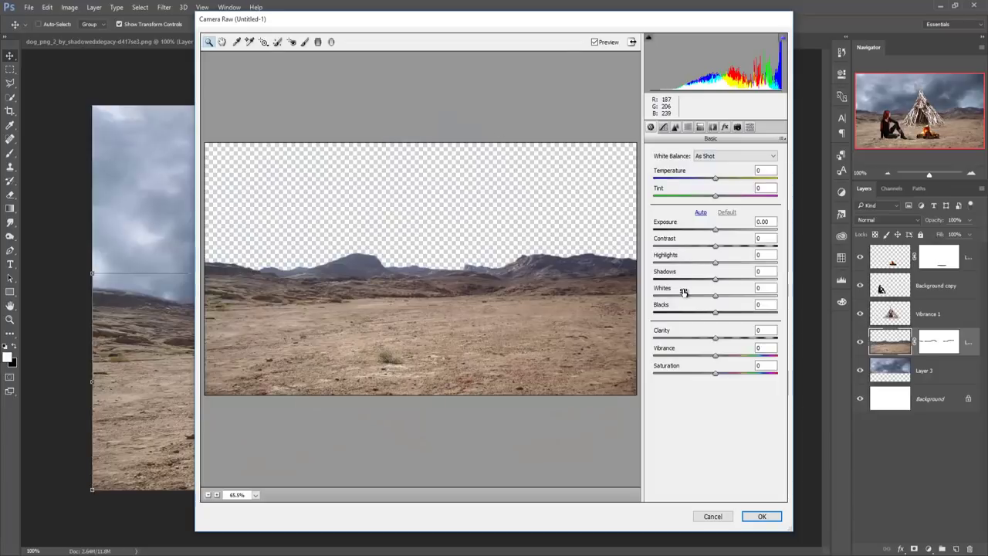
drag(716, 230, 691, 236)
drag(715, 178, 700, 181)
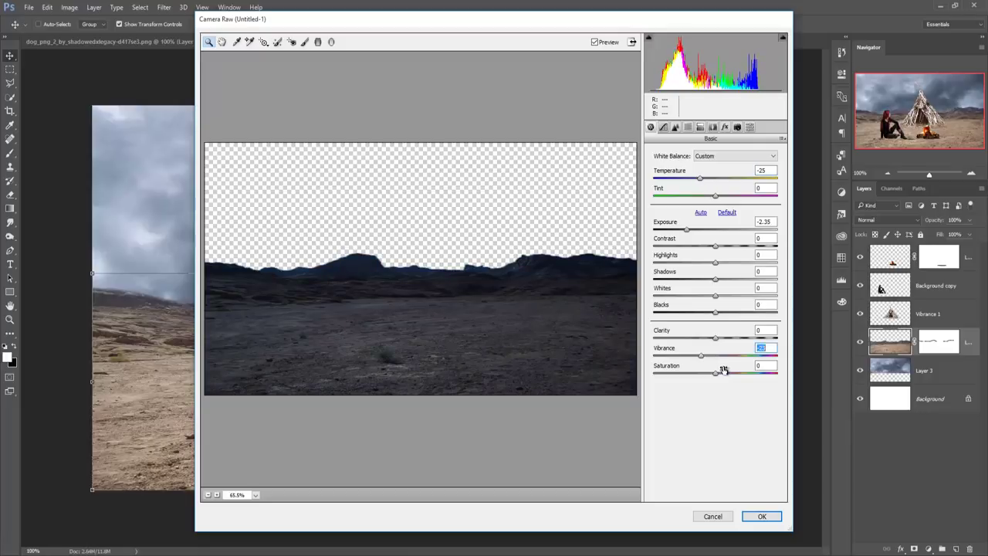
click(756, 516)
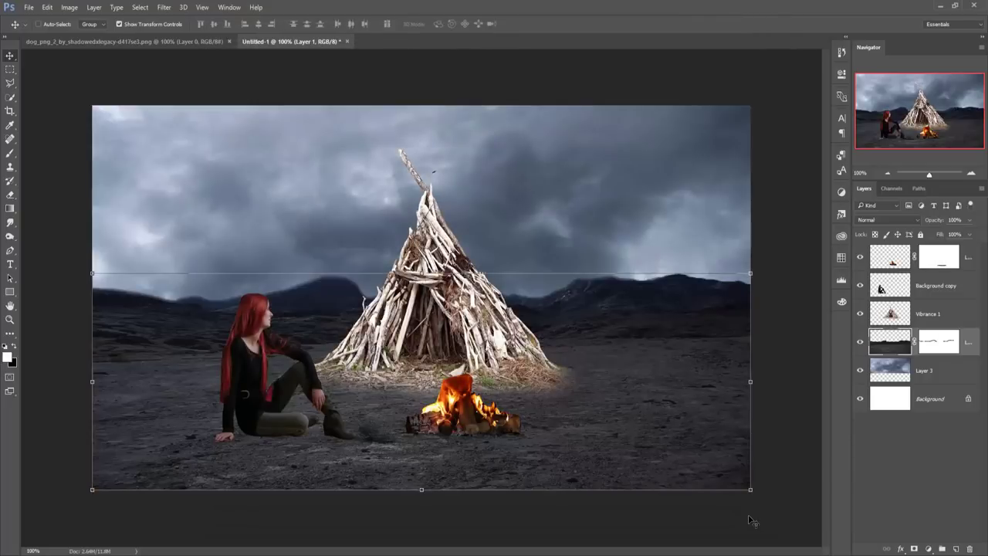
Open Camera Raw on the teepee layer and pull Highlights and Whites to -100.
click(894, 316)
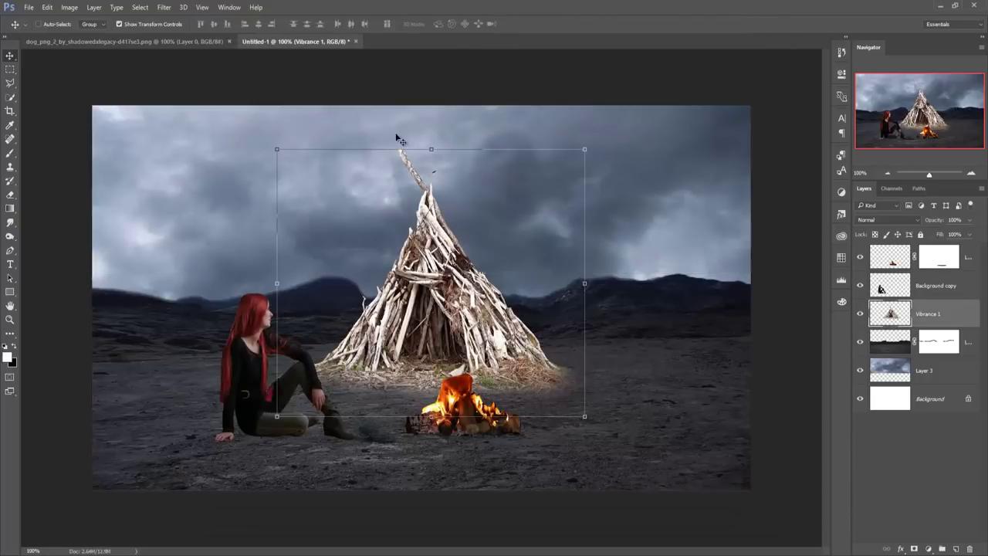
click(172, 13)
click(190, 70)
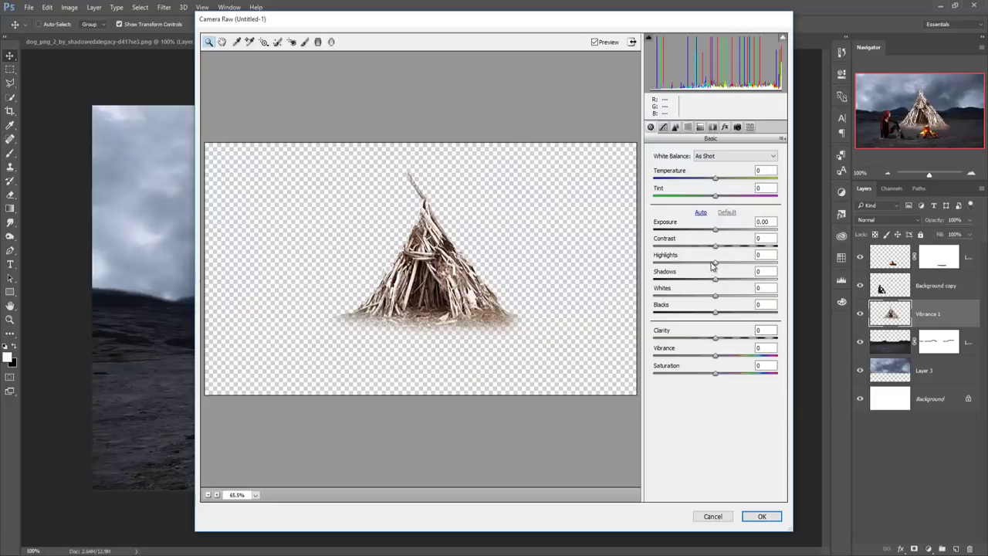
drag(715, 264, 653, 271)
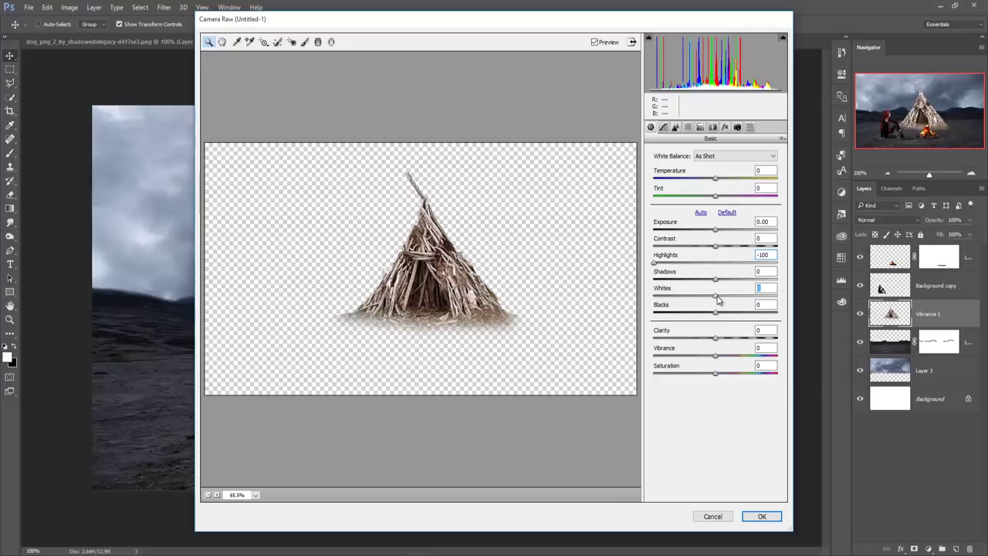
drag(714, 296, 650, 304)
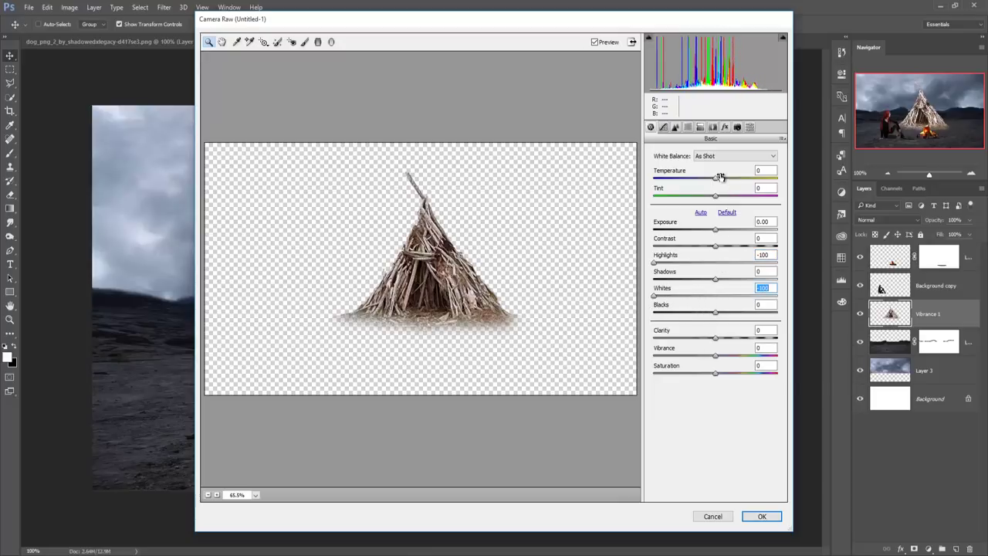
Set Temperature -15 and Exposure -0.75, lower Clarity and Vibrance, and apply.
drag(715, 180, 706, 182)
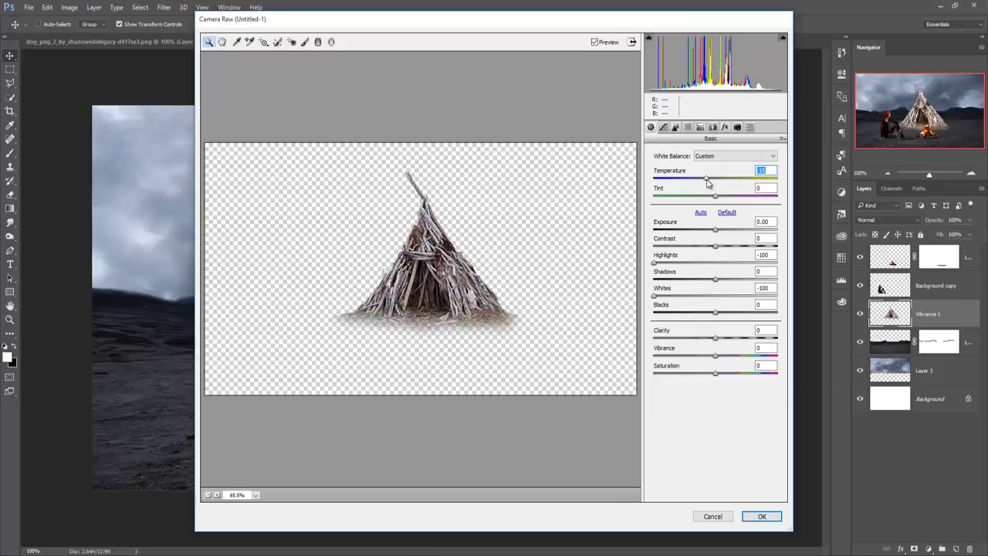
click(714, 230)
drag(714, 231, 710, 232)
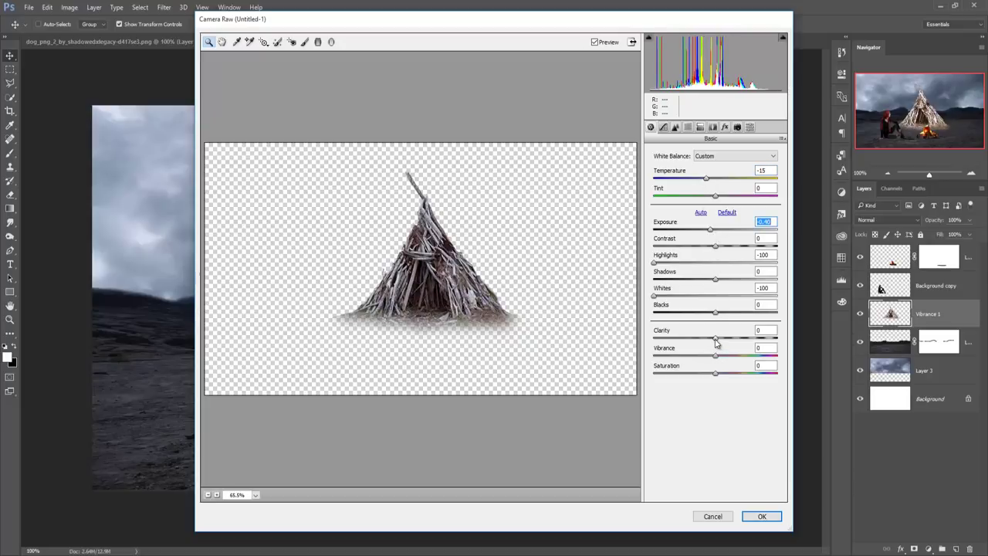
drag(715, 342, 699, 317)
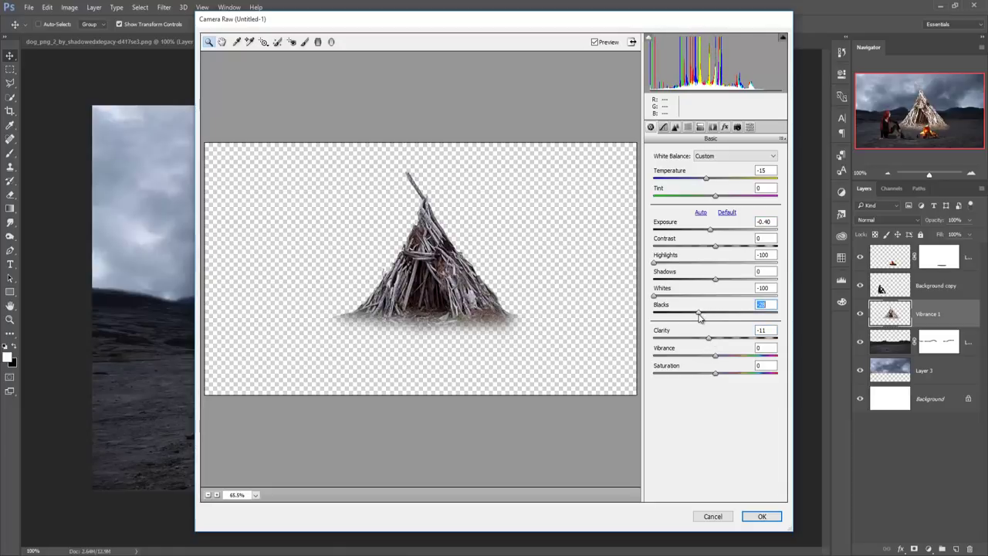
click(709, 231)
drag(708, 231, 704, 233)
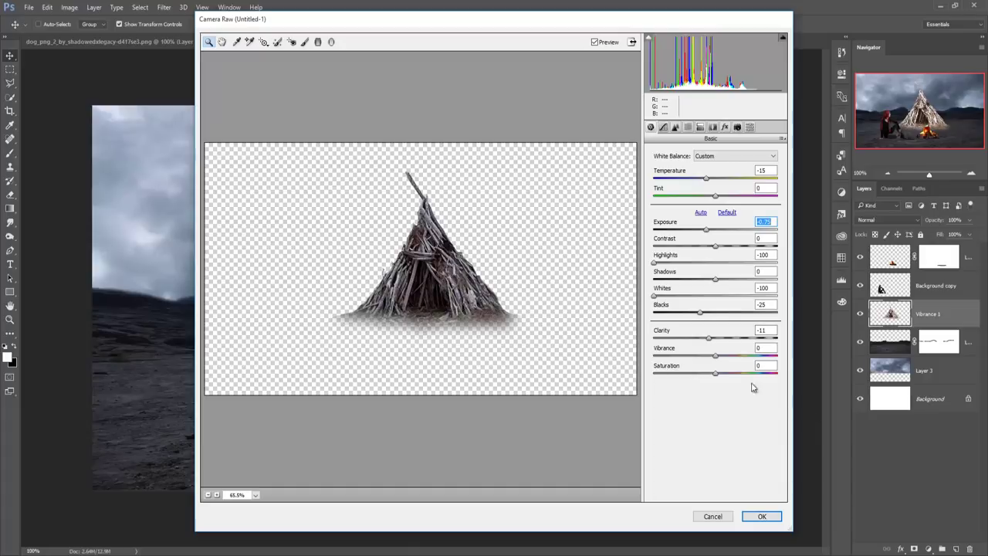
drag(716, 357, 703, 361)
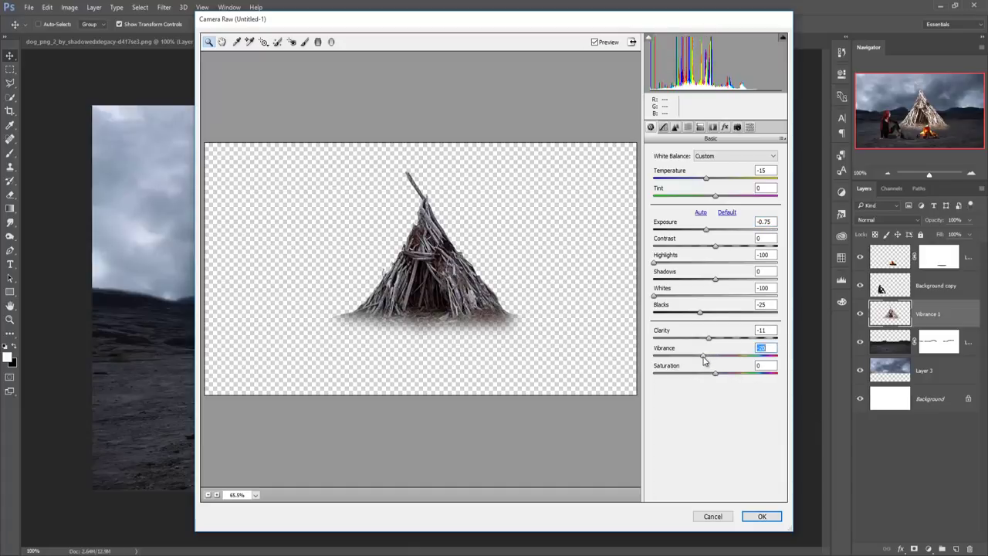
click(761, 516)
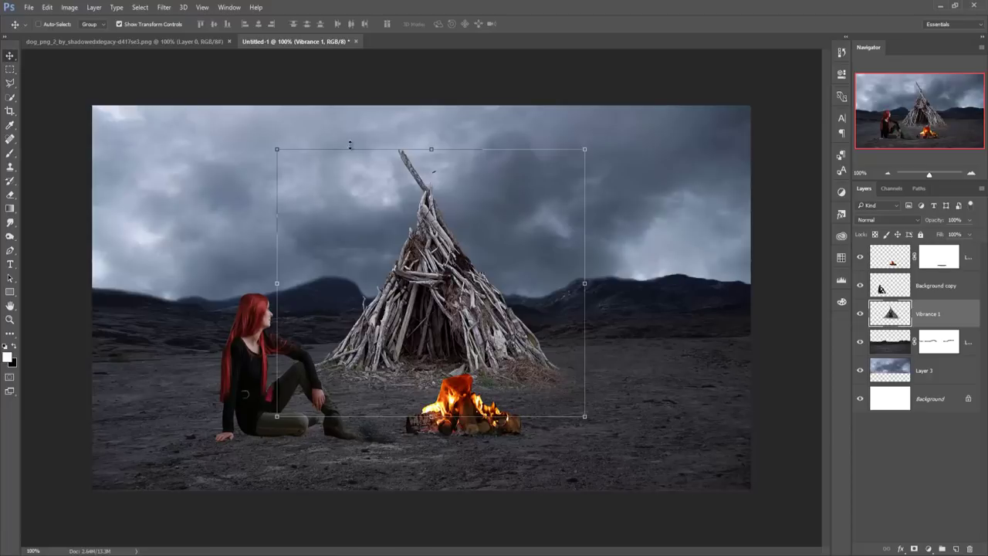
Float the sleeping dog image and drag the dog into the campfire composite.
click(150, 41)
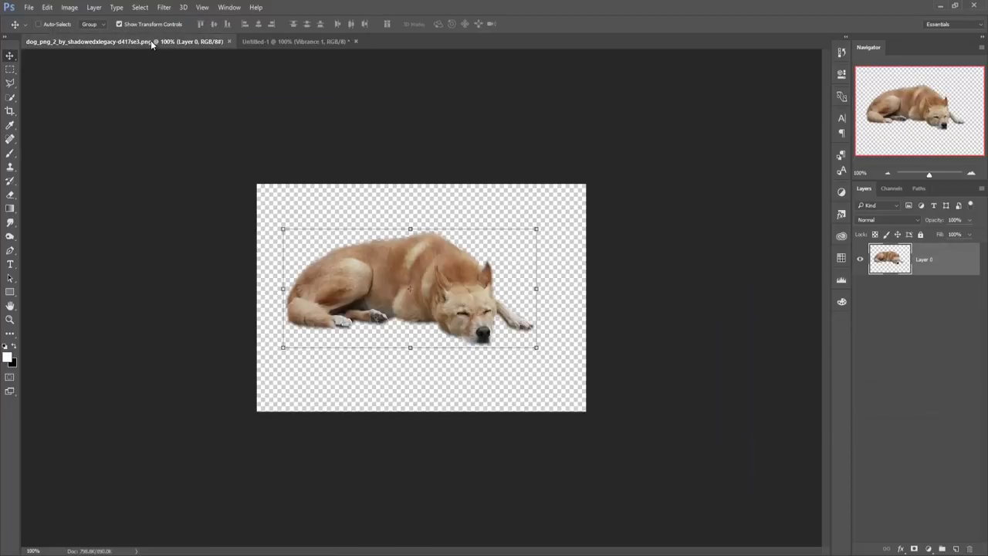
drag(150, 40, 730, 138)
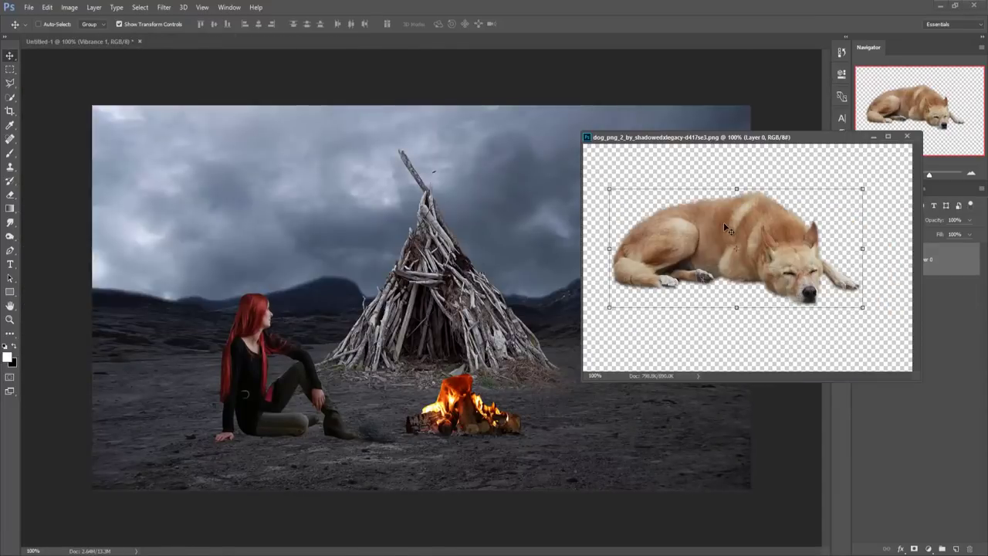
drag(723, 222, 554, 356)
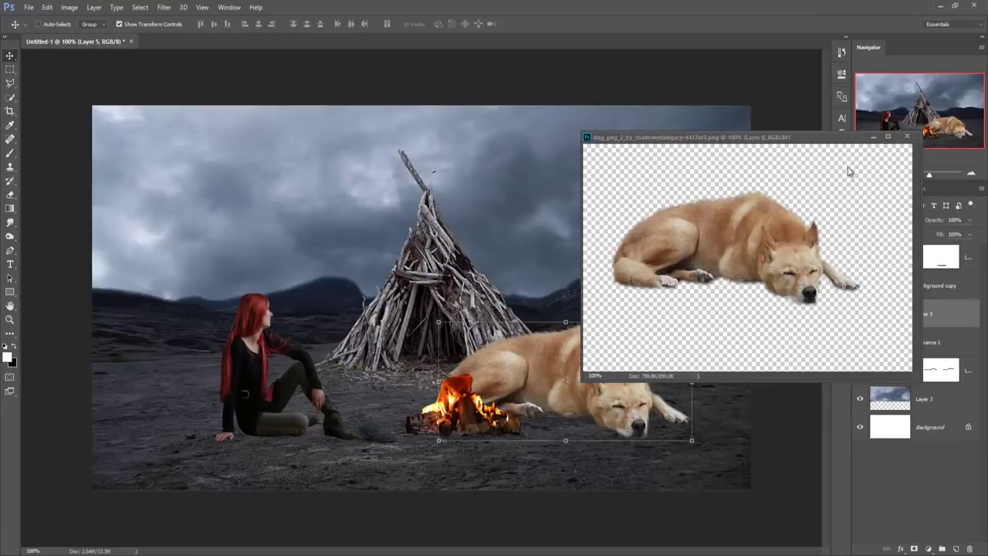
click(872, 136)
Scale the dog to about 45.6% and lay it on the ground right of the fire.
drag(588, 347, 648, 338)
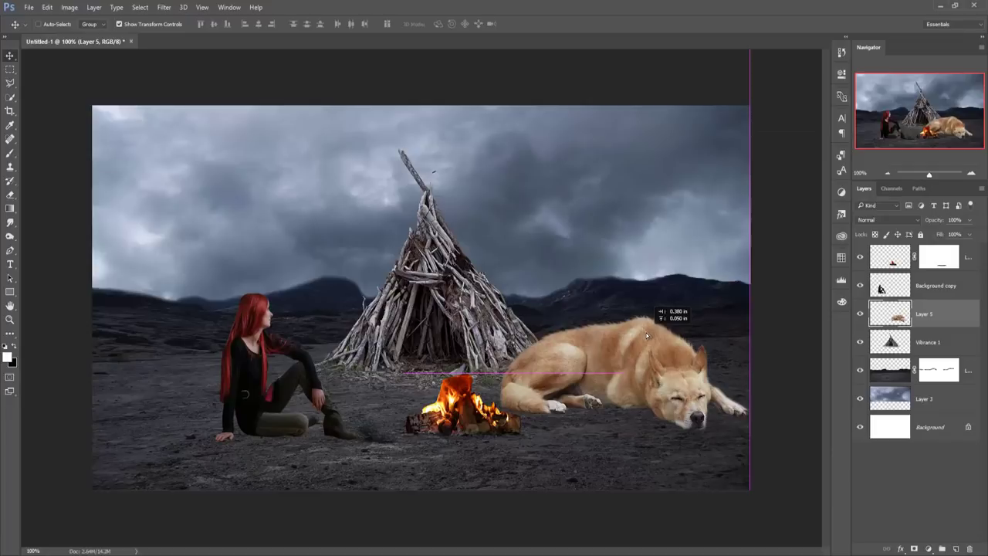
drag(751, 315, 727, 375)
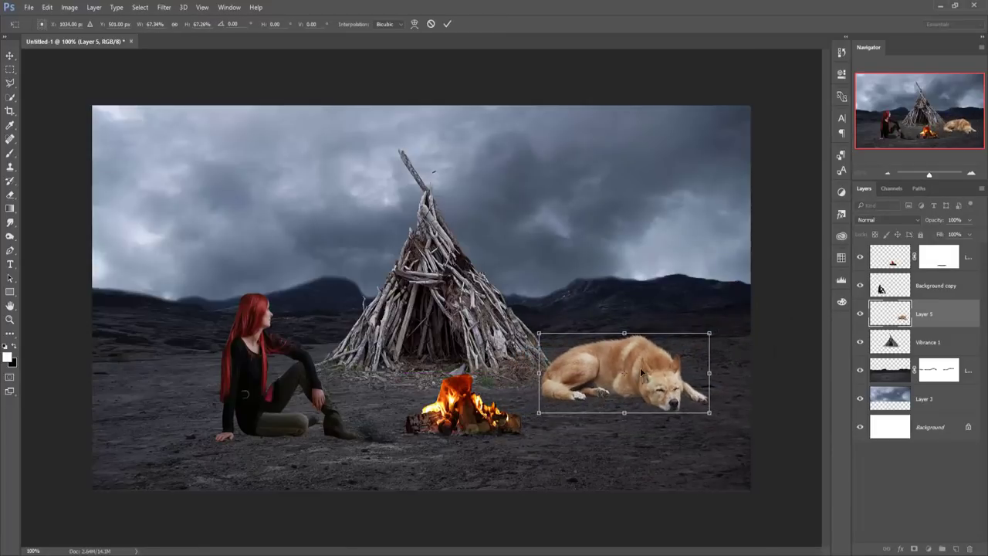
drag(640, 367, 642, 391)
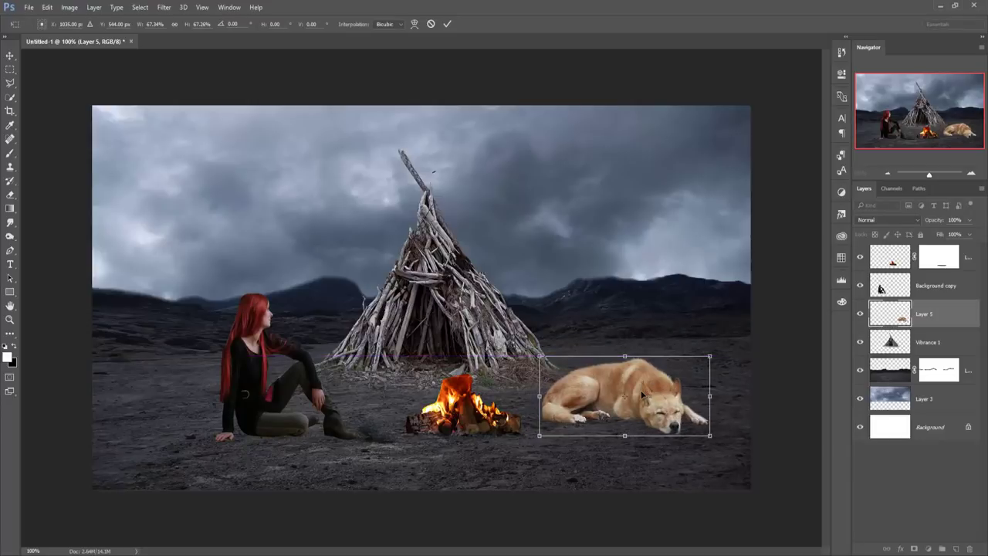
mouse_move(705, 359)
mouse_down()
mouse_move(694, 381)
mouse_move(648, 400)
mouse_up()
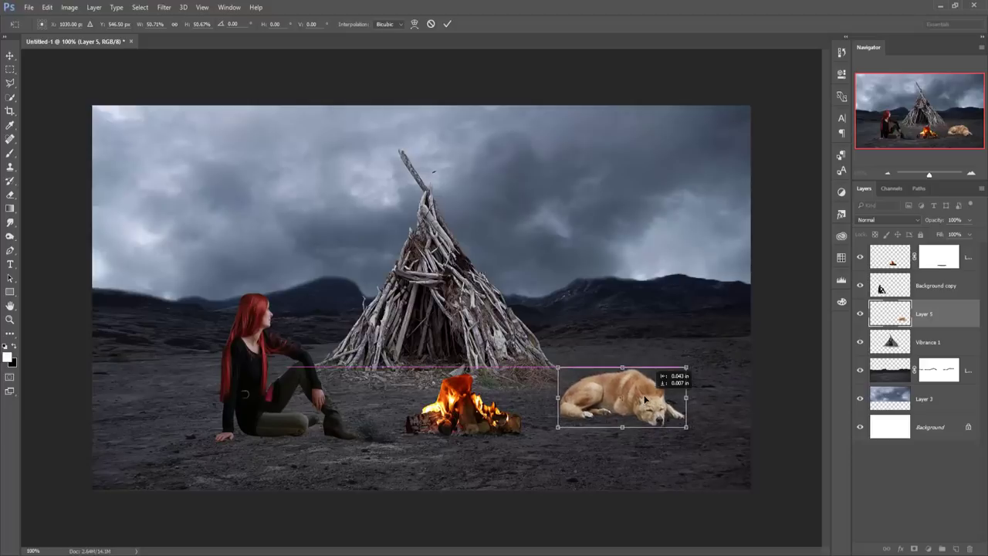
drag(675, 368, 669, 372)
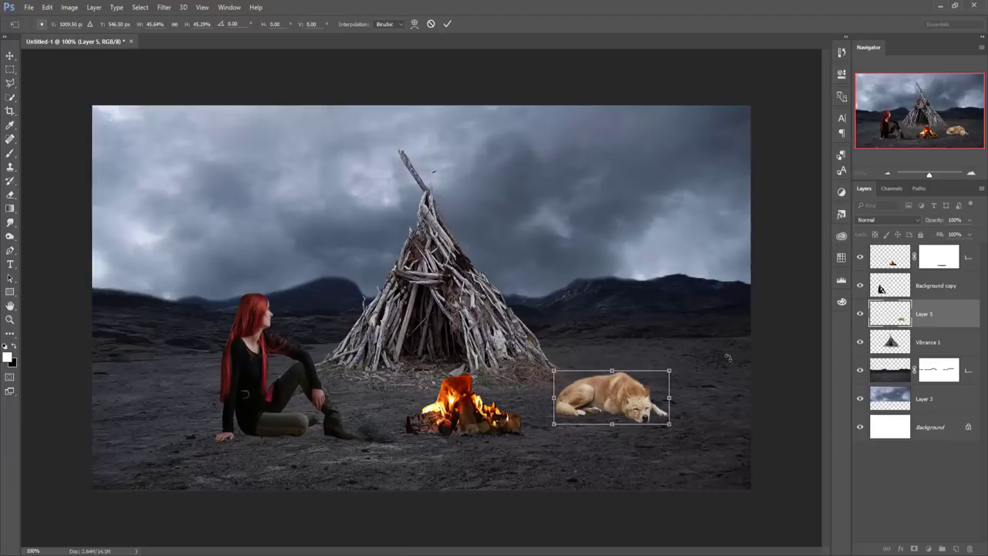
mouse_move(633, 399)
mouse_down()
mouse_move(637, 408)
mouse_move(642, 399)
mouse_up()
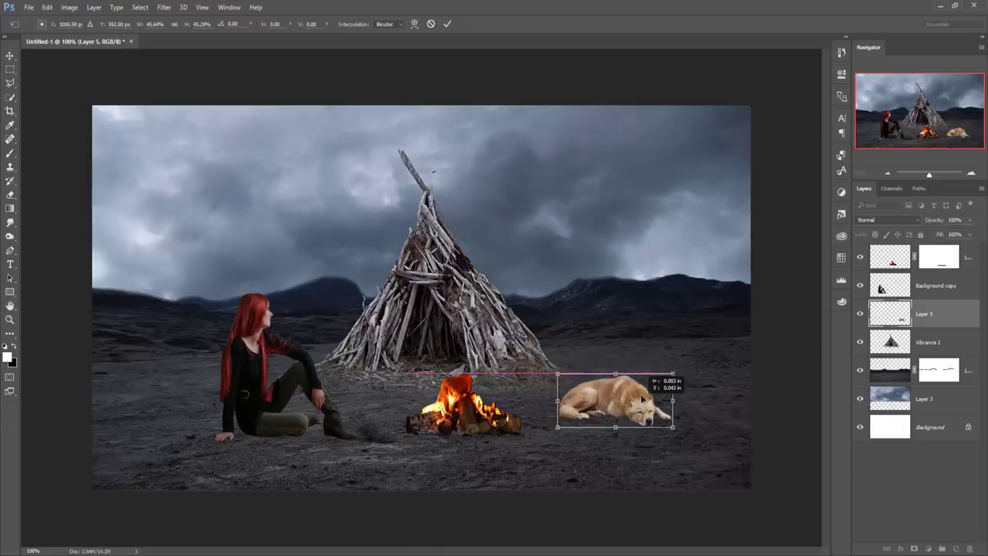
click(447, 24)
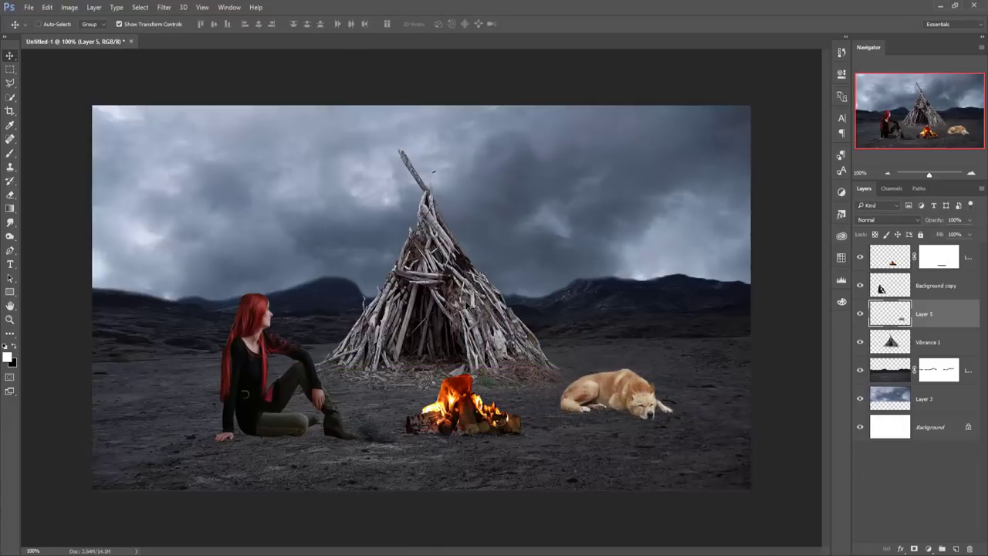
Darken the Layer 3 sky in Camera Raw: Exposure -0.65, Highlights and Whites -100, lower Clarity.
click(904, 402)
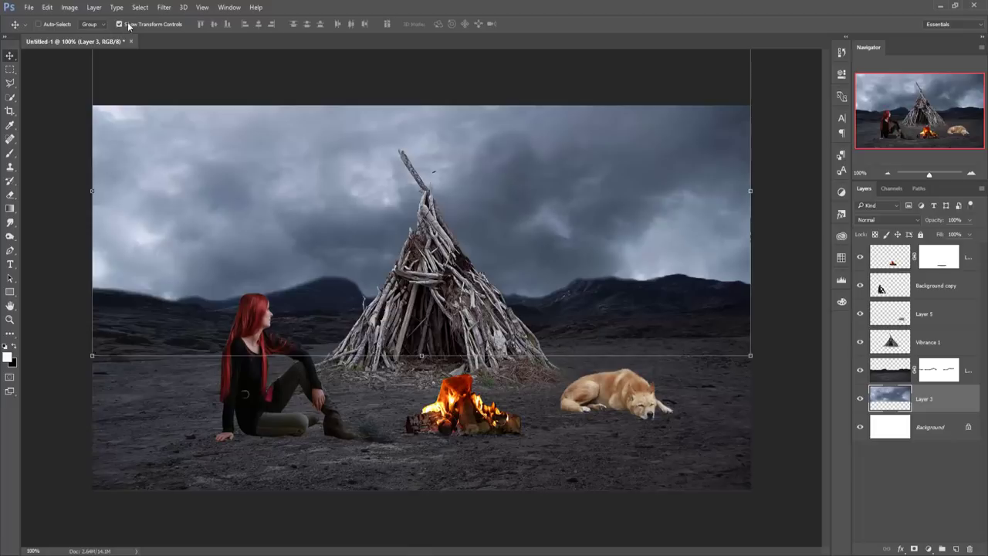
click(164, 7)
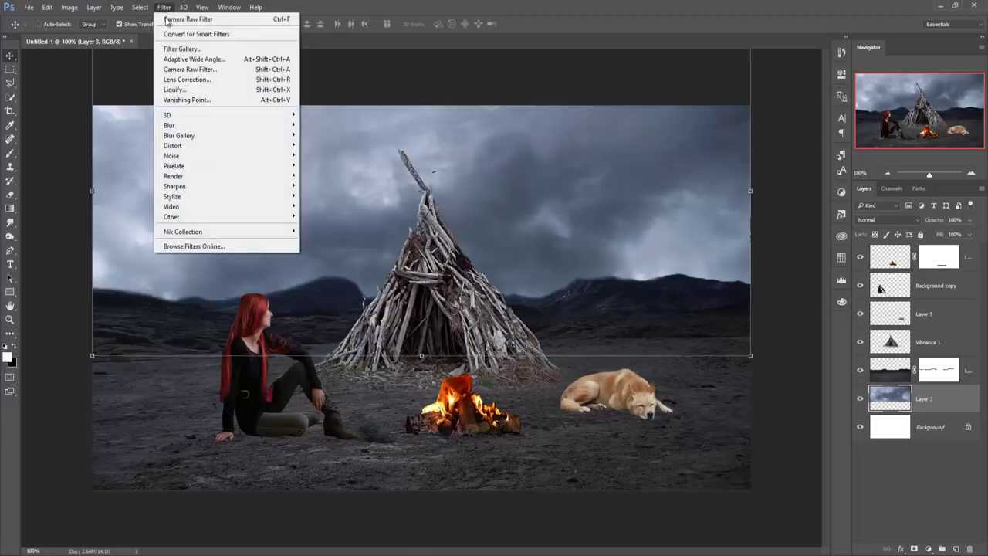
click(176, 68)
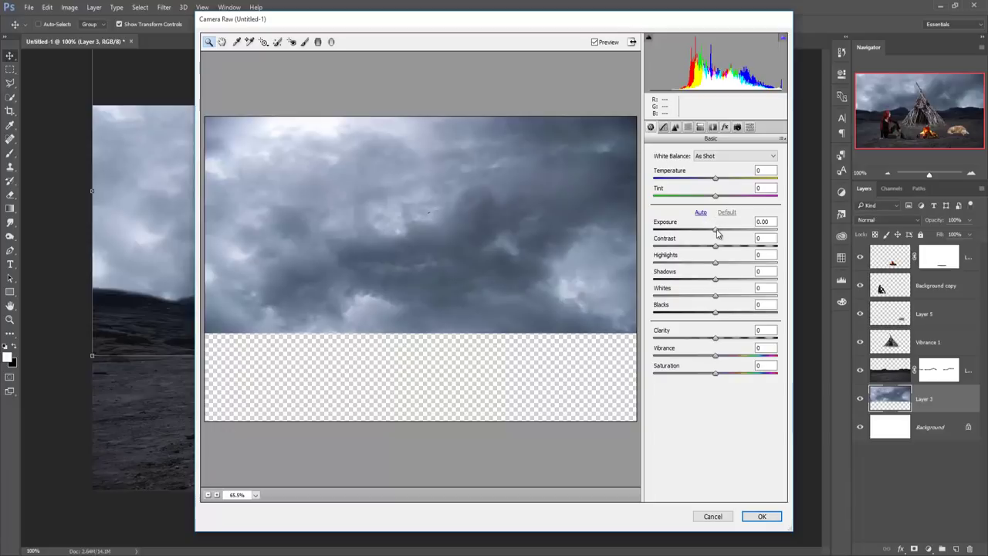
drag(714, 226, 707, 229)
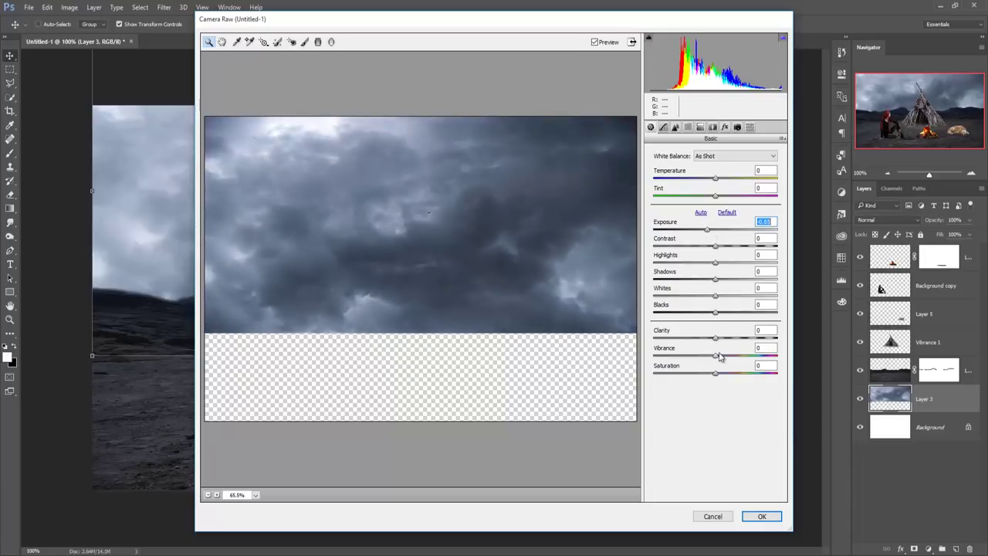
drag(716, 264, 655, 265)
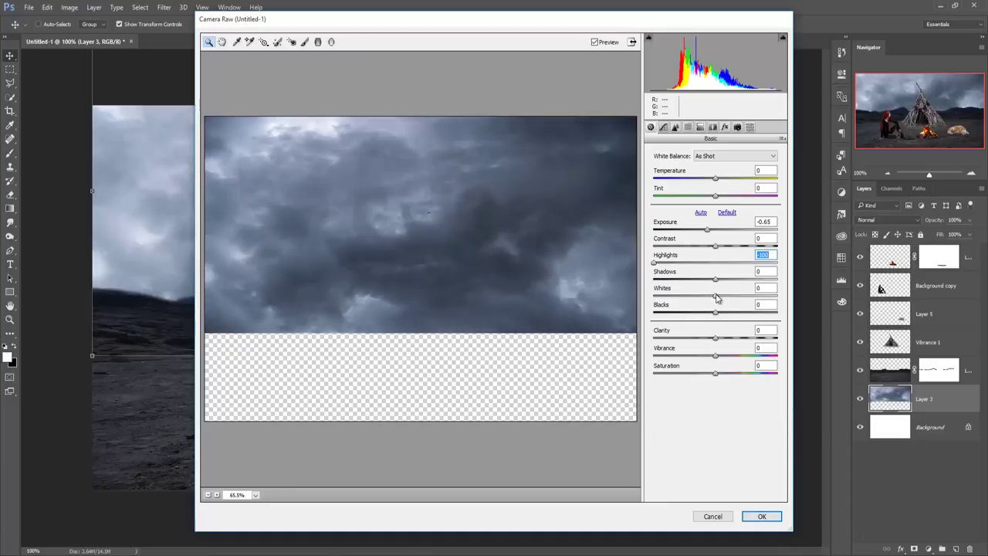
drag(714, 297, 636, 305)
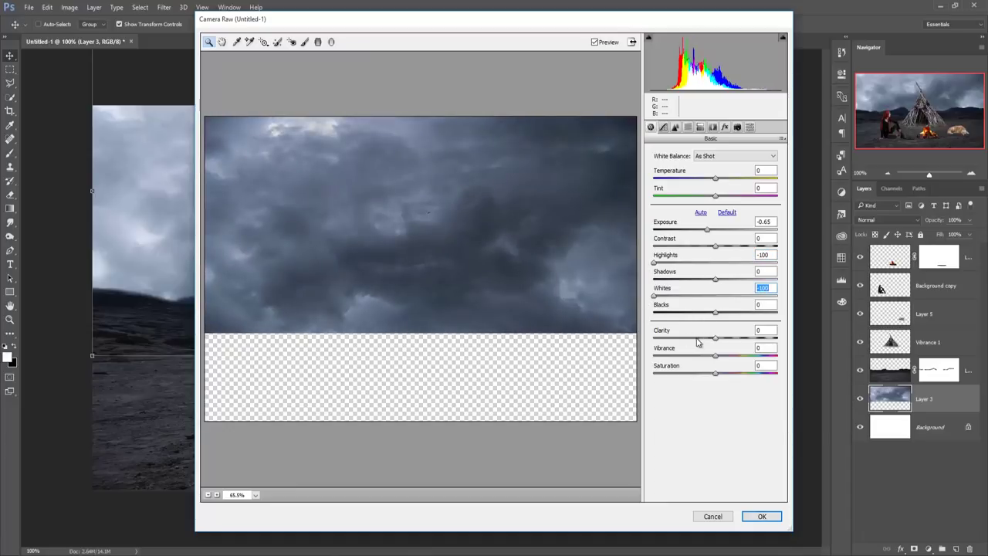
mouse_move(715, 338)
mouse_down()
mouse_move(699, 340)
mouse_move(725, 340)
mouse_move(668, 341)
mouse_move(705, 338)
mouse_move(684, 342)
mouse_move(699, 340)
mouse_move(696, 359)
mouse_up()
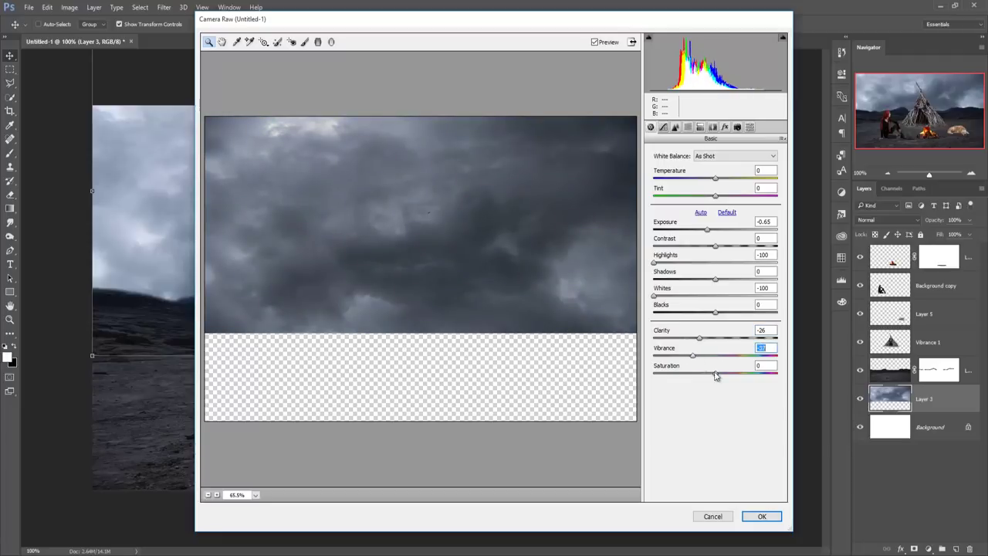
click(761, 516)
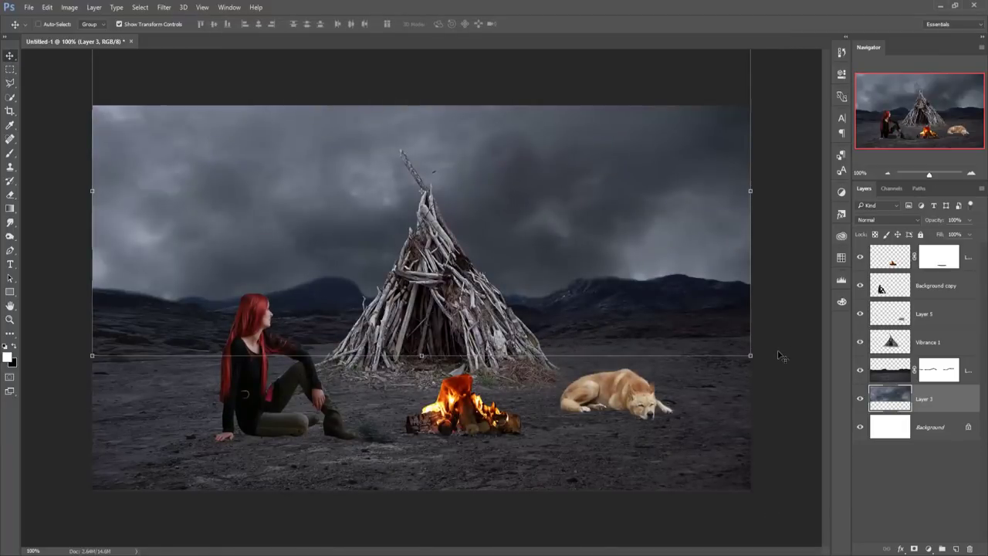
Select the woman's Background copy layer with the Smudge tool and bring her torso into view.
click(883, 287)
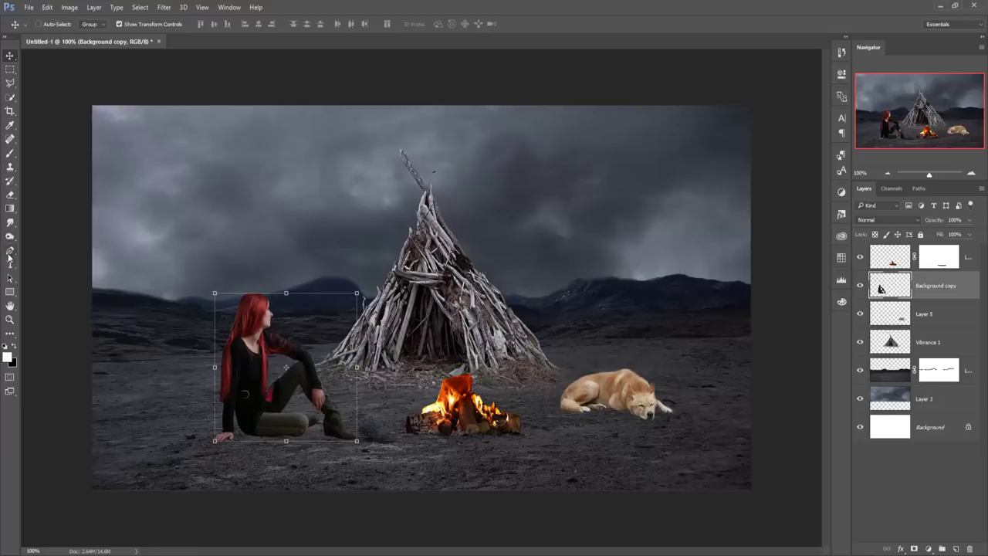
click(10, 222)
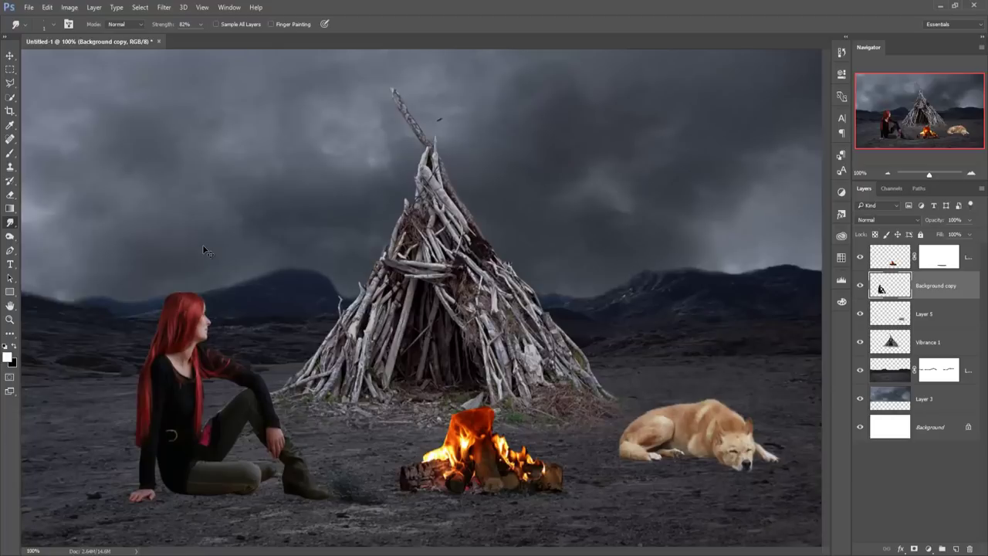
scroll(203, 249, up, 4)
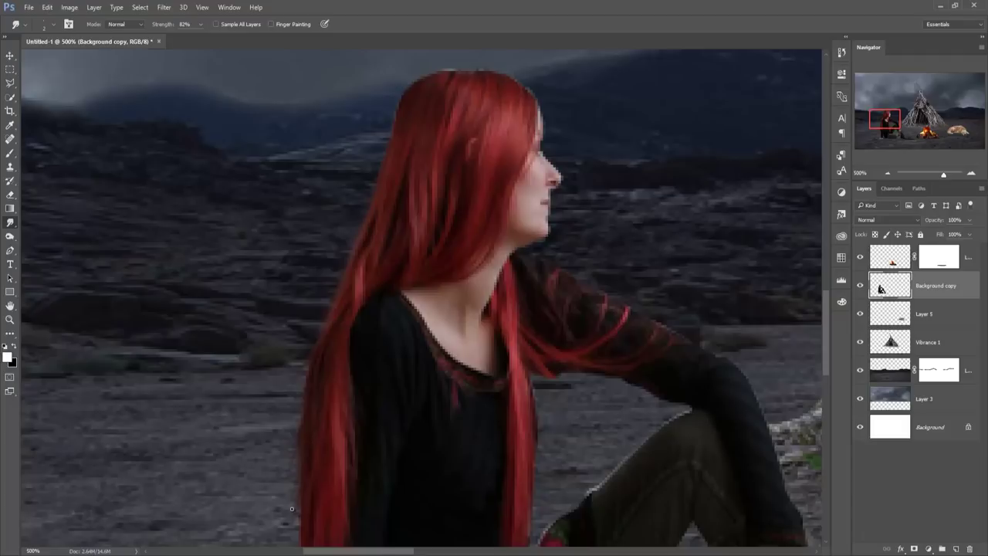
drag(307, 493, 329, 308)
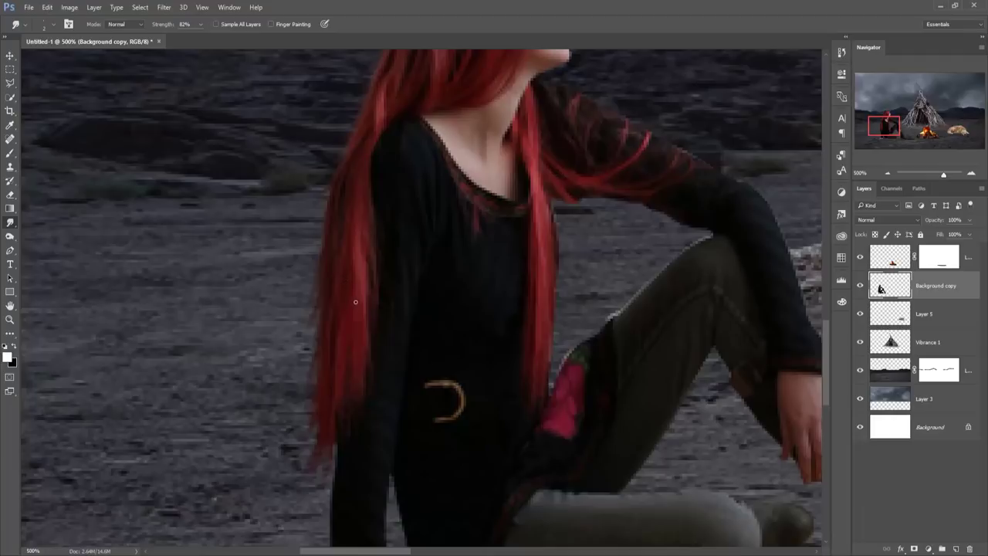
Select the campfire layer with the Move tool and fit the whole scene on screen.
key(v)
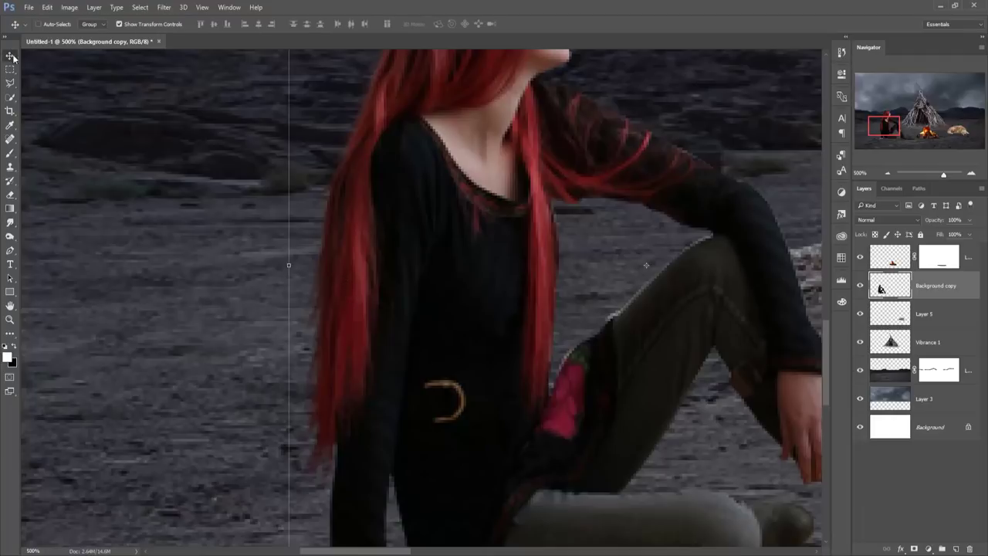
click(969, 260)
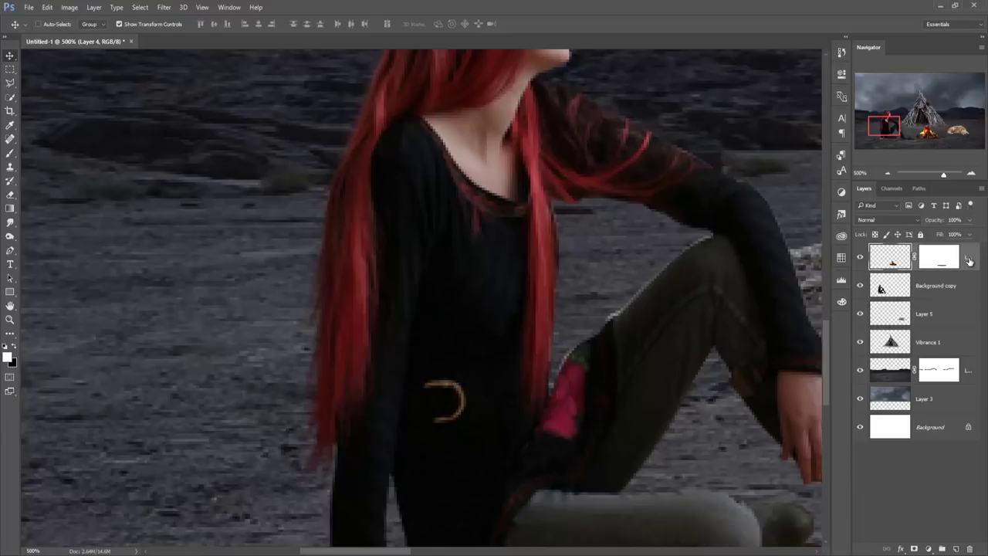
key(ctrl)
key(ctrl+0)
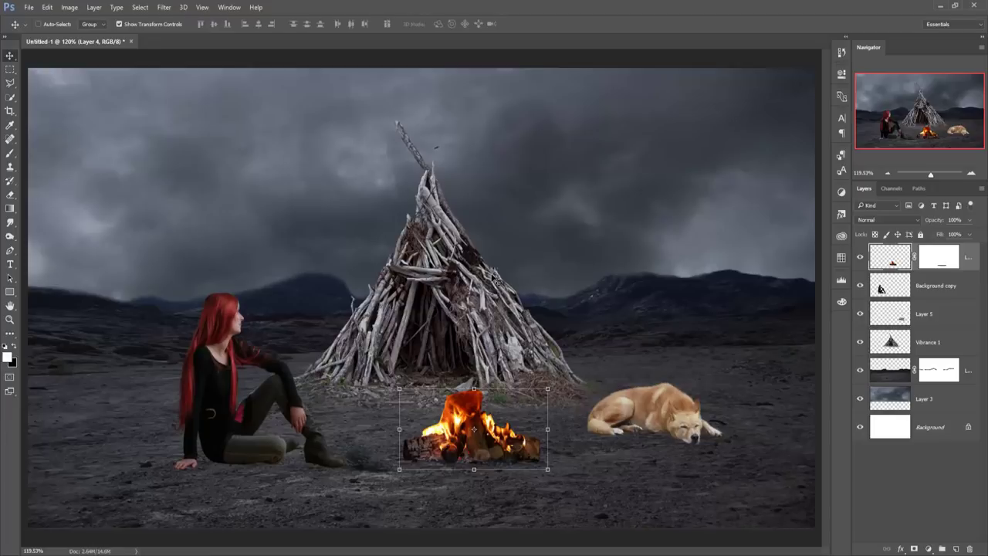
Apply Camera Raw to the woman's Background copy layer: Temperature -14, Exposure -0.20.
click(895, 290)
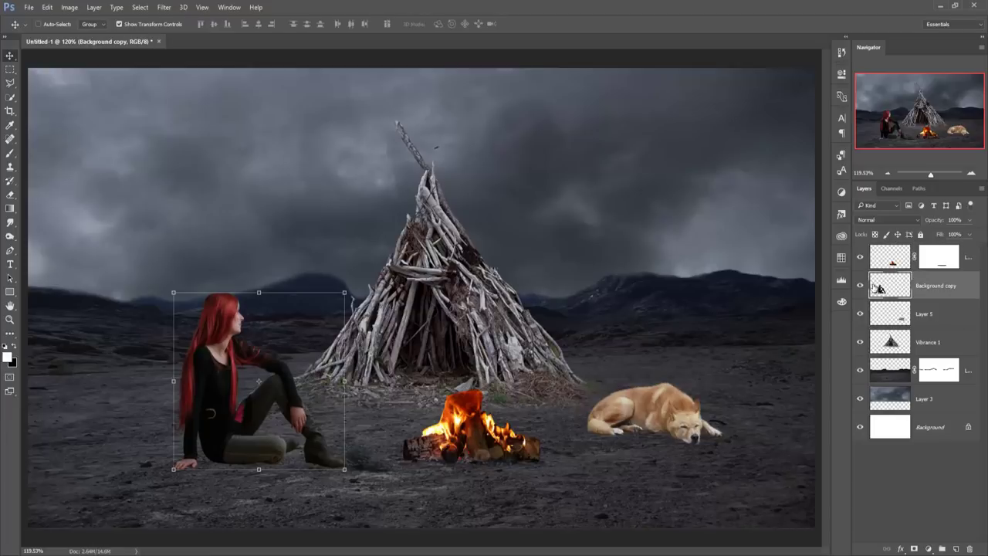
click(164, 7)
click(178, 70)
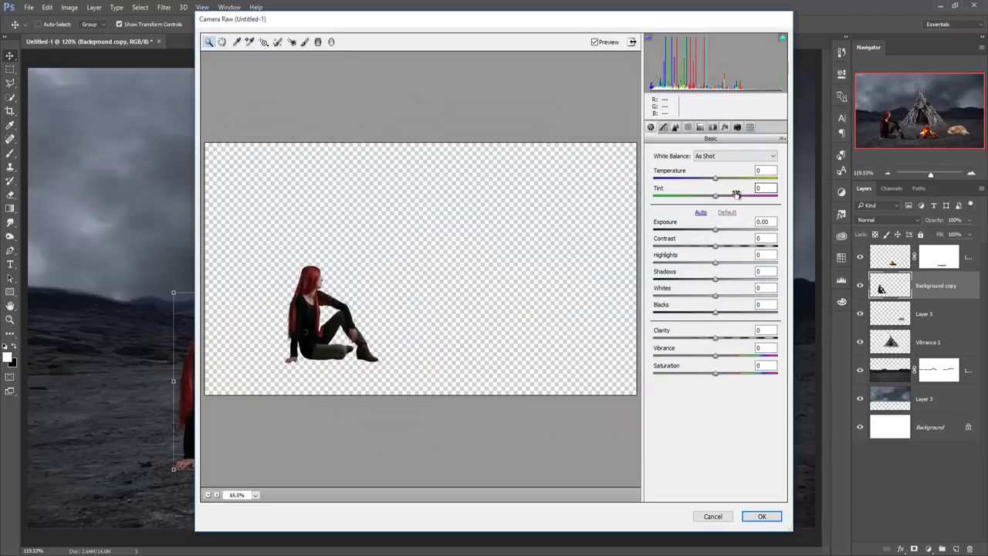
drag(716, 181, 706, 182)
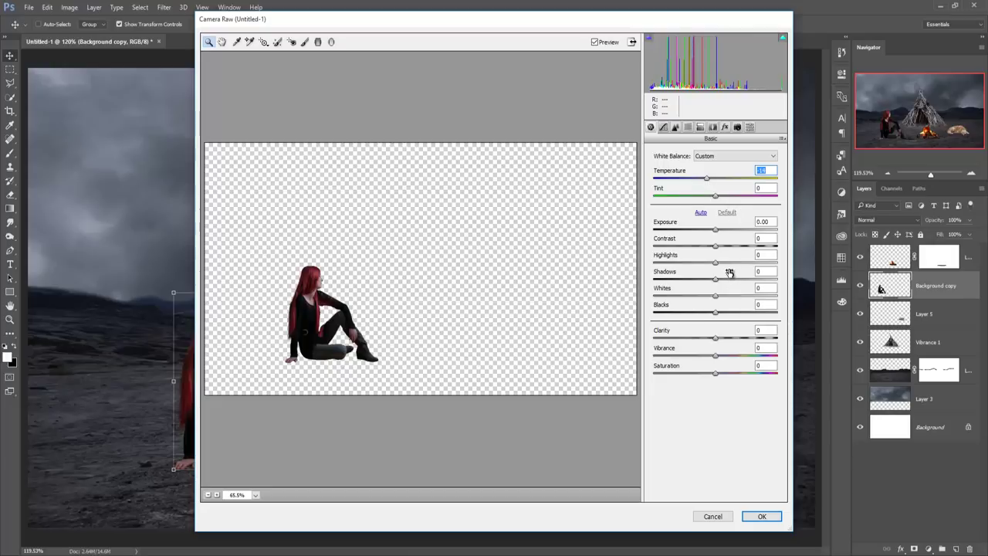
drag(715, 230, 713, 232)
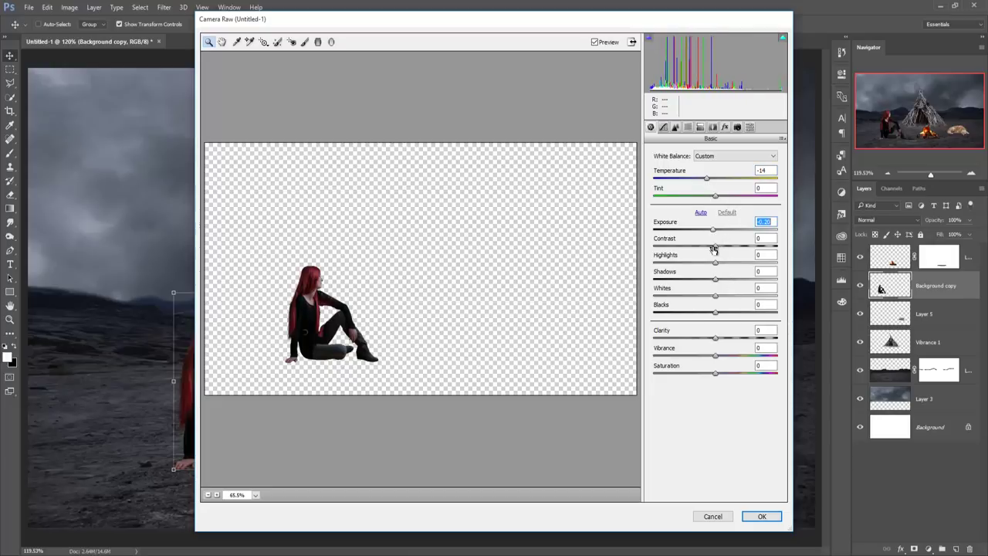
click(760, 516)
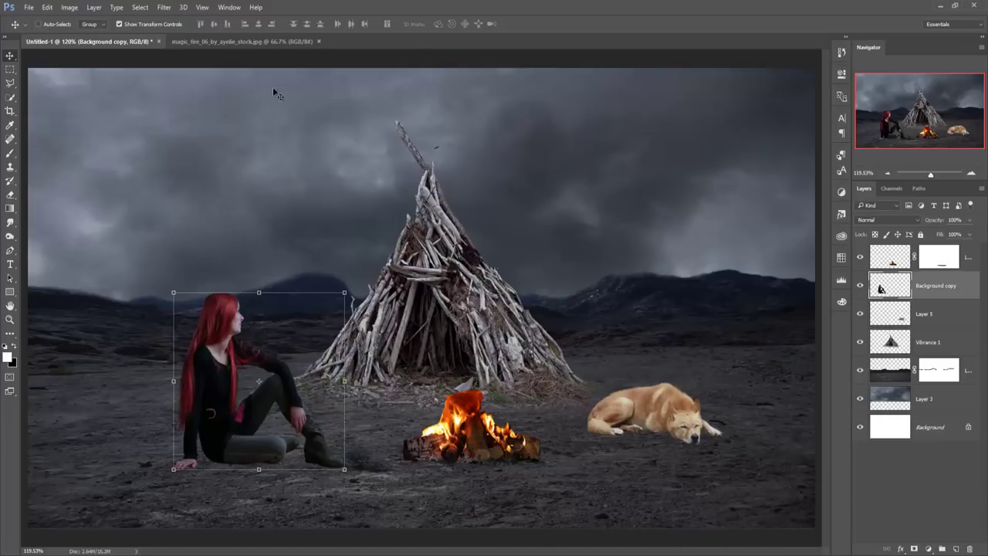
Bring the magic_fire image into the composite as a new layer.
click(250, 42)
mouse_move(250, 40)
mouse_down()
mouse_move(776, 166)
mouse_move(873, 166)
mouse_up()
drag(771, 347, 480, 371)
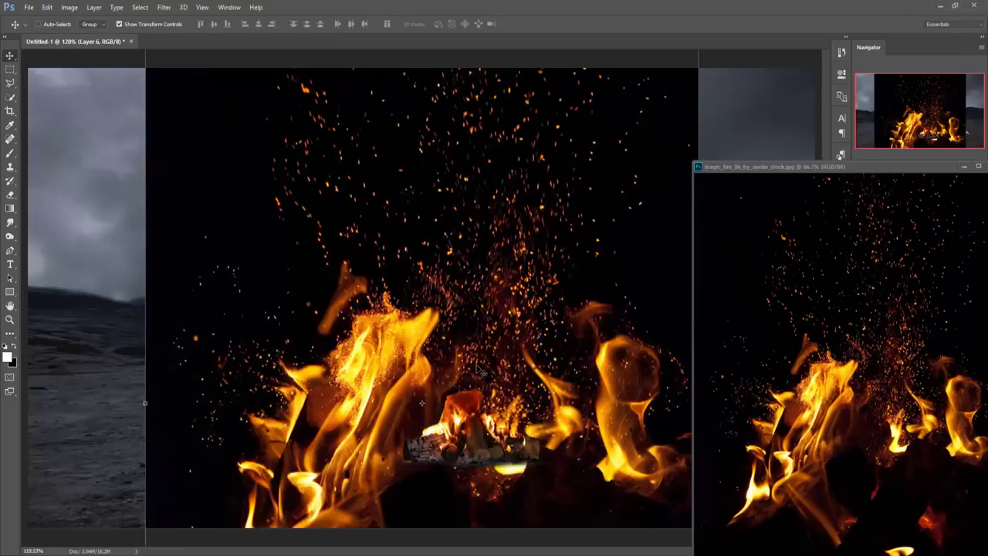
click(962, 167)
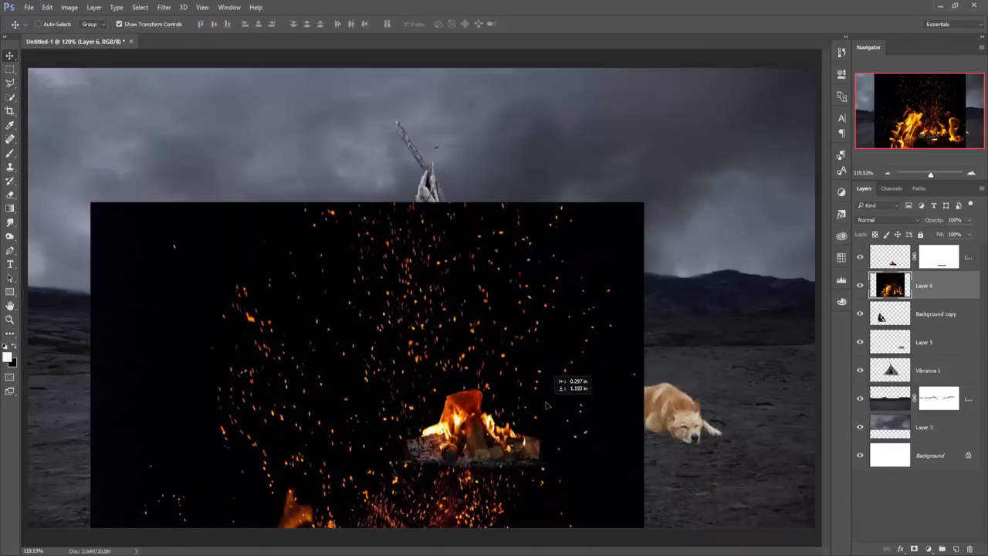
Scale the fire layer down to about a third and place it over the campfire.
drag(617, 244, 564, 378)
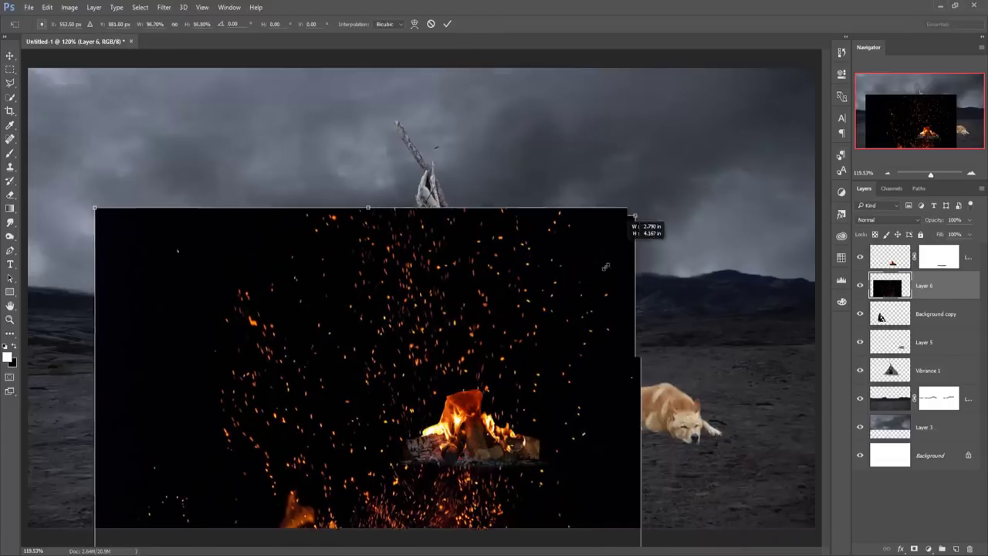
drag(647, 202, 492, 261)
mouse_move(464, 461)
mouse_down()
mouse_move(545, 238)
mouse_move(535, 269)
mouse_up()
mouse_move(506, 319)
mouse_down()
mouse_move(509, 303)
mouse_move(508, 315)
mouse_up()
click(446, 25)
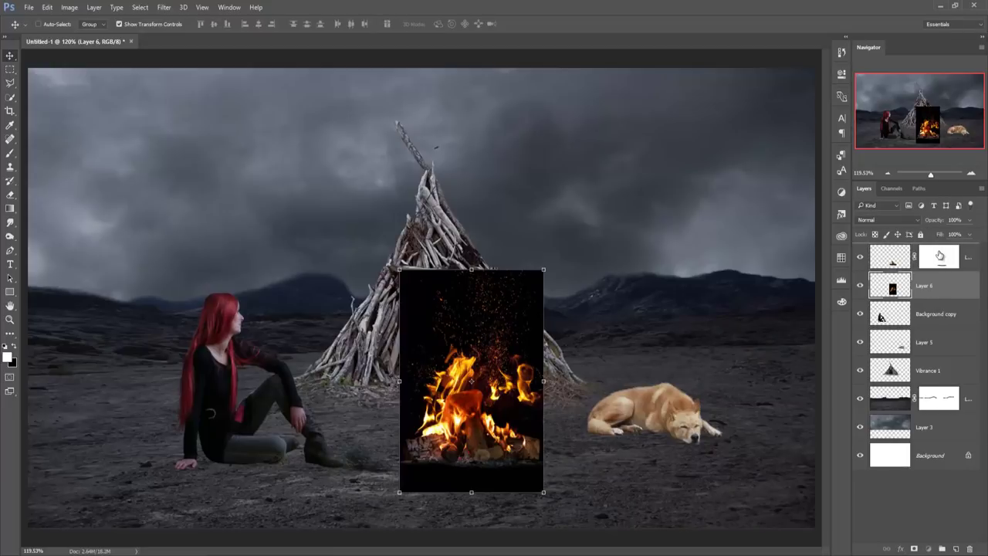
Move the fire layer to the top, set it to Screen, and nudge it onto the logs.
drag(932, 287, 938, 253)
click(916, 221)
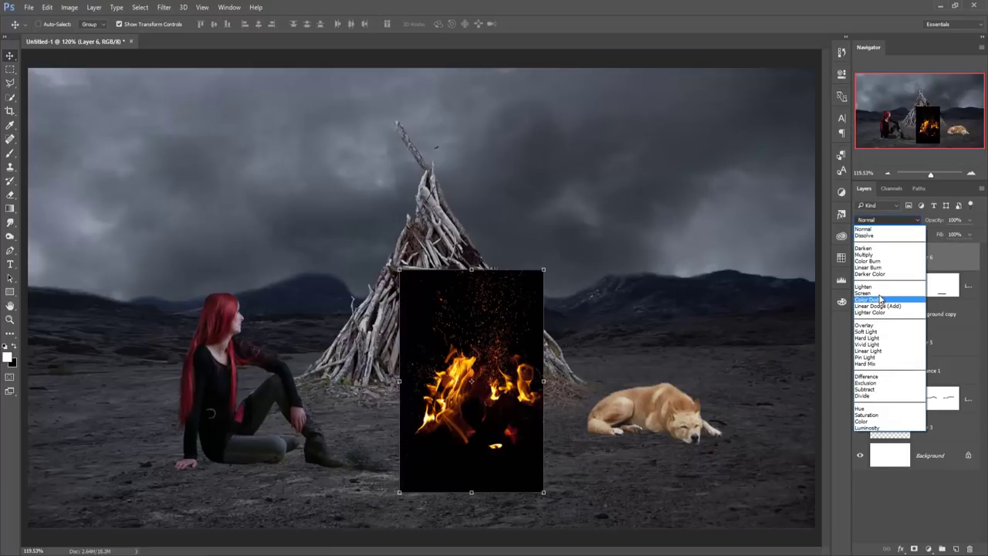
click(879, 297)
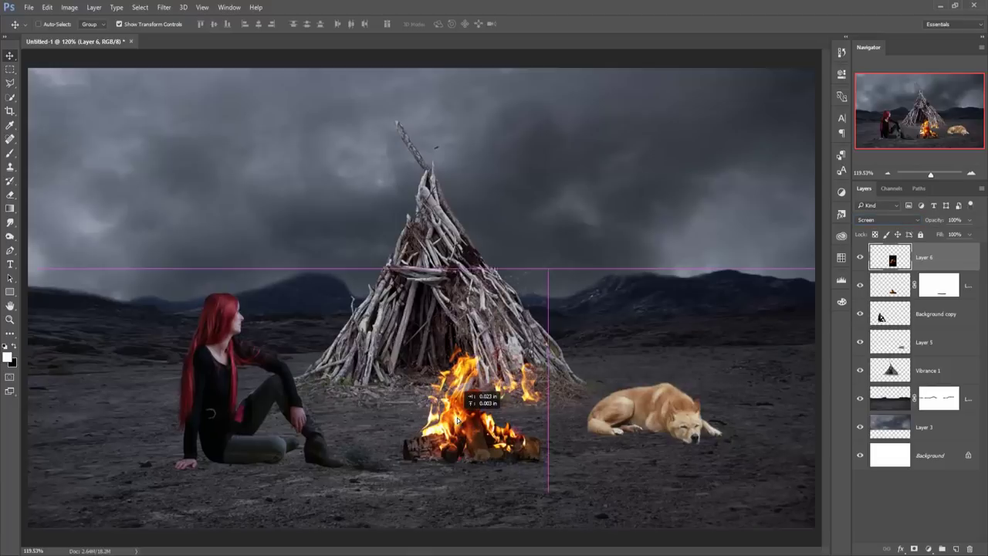
drag(456, 424, 461, 431)
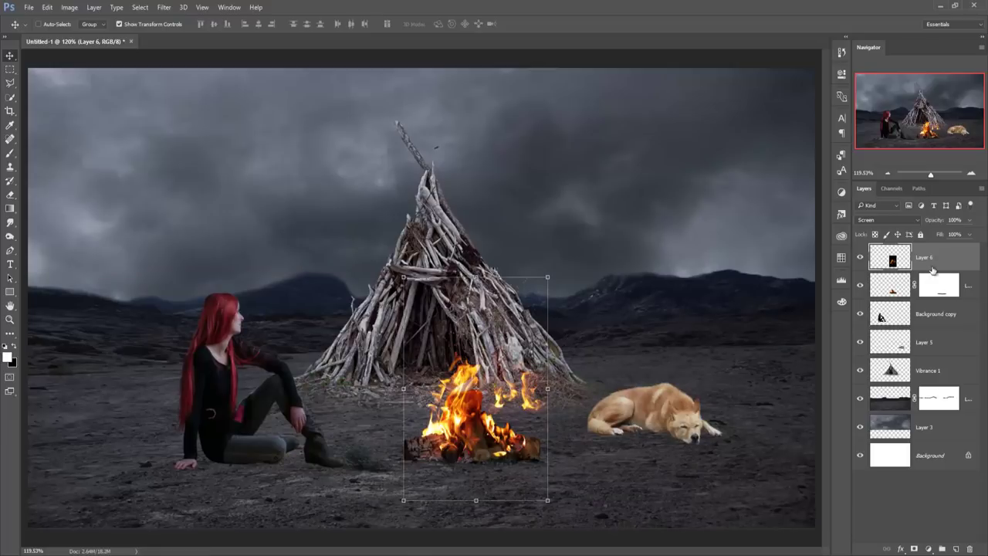
Duplicate the Layer 6 fire layer.
right_click(934, 263)
click(829, 118)
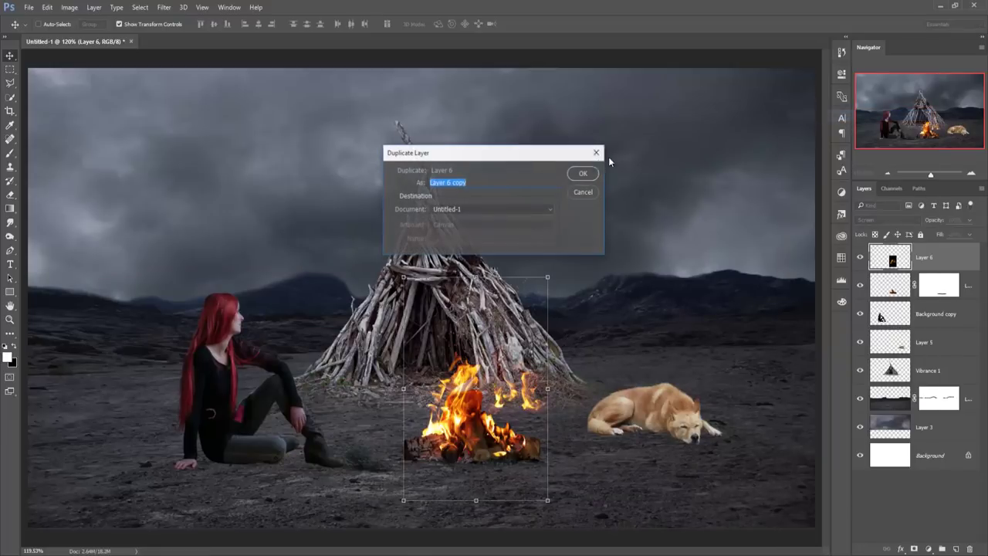
click(585, 173)
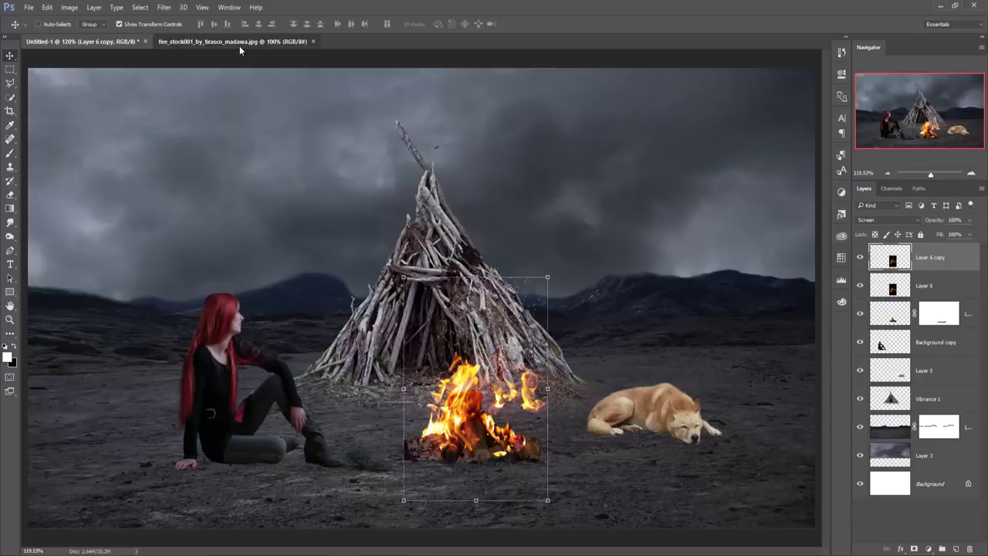
Bring the fire_stock001 image into the composite, shrunk and placed over the campfire.
click(239, 42)
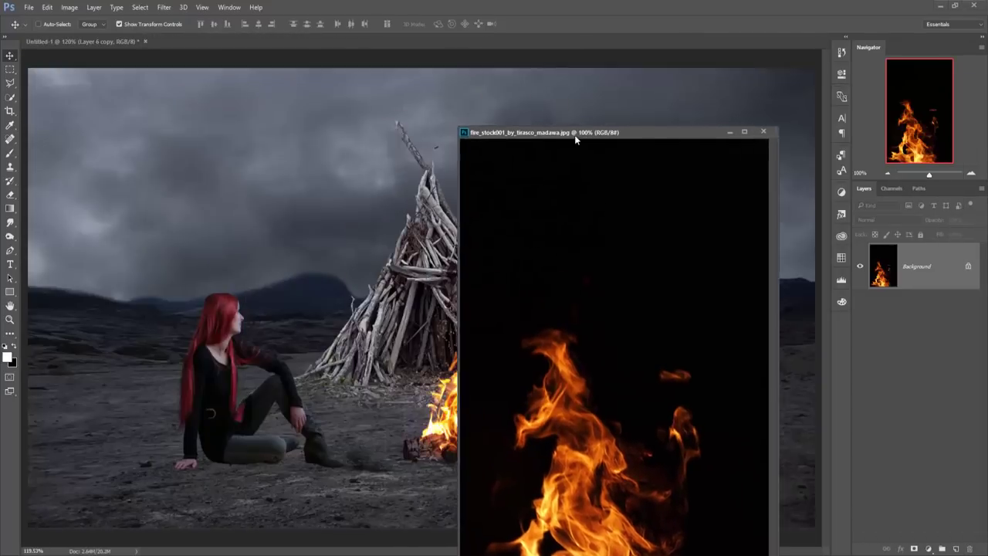
drag(242, 45, 642, 144)
drag(665, 350, 512, 376)
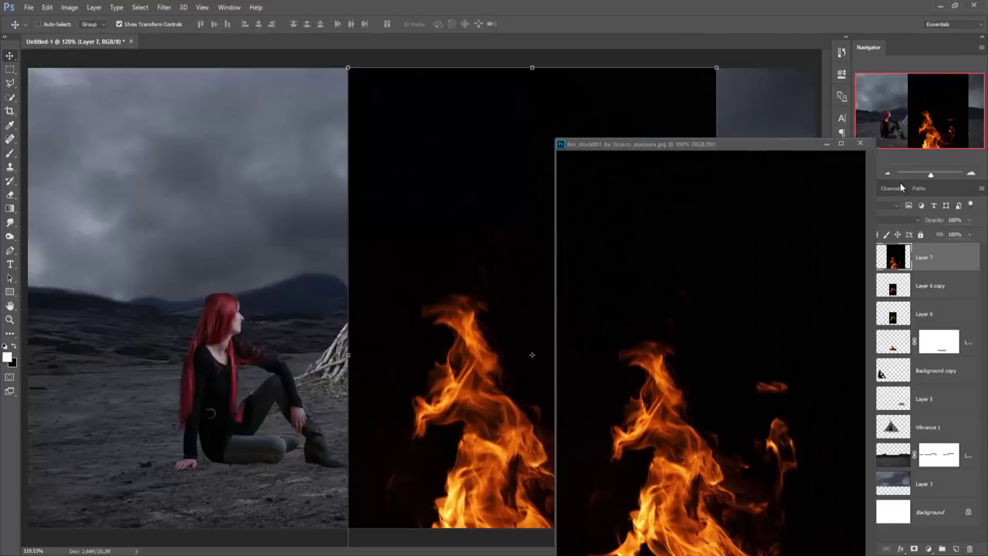
click(827, 144)
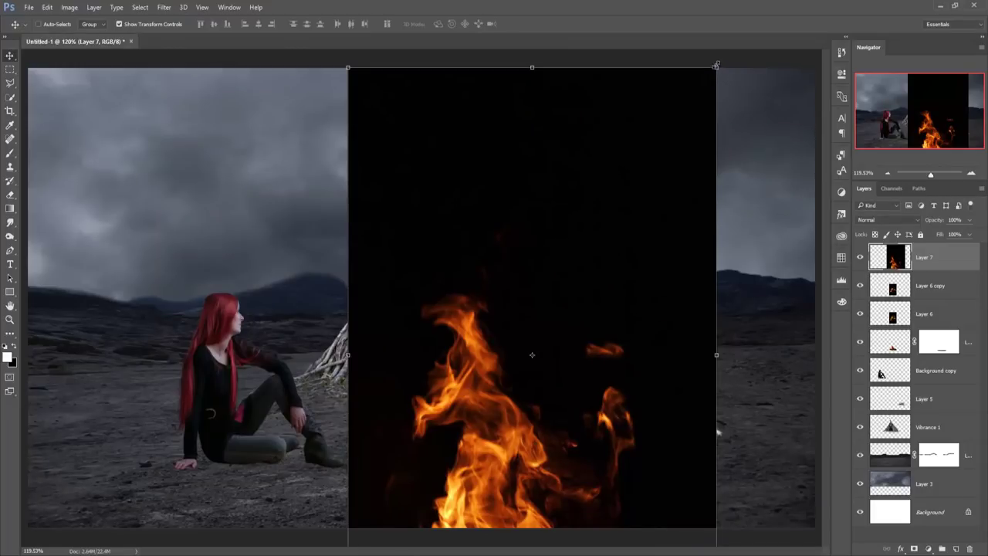
drag(715, 66, 591, 258)
drag(544, 357, 490, 328)
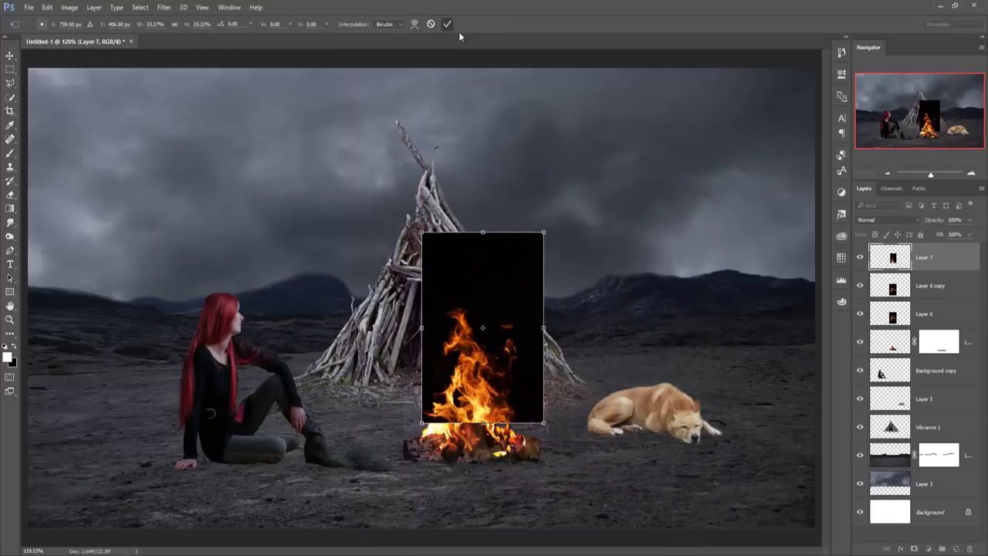
click(446, 24)
Set the tall flame Layer 7 to Screen mode and give it a layer mask.
click(888, 220)
click(864, 301)
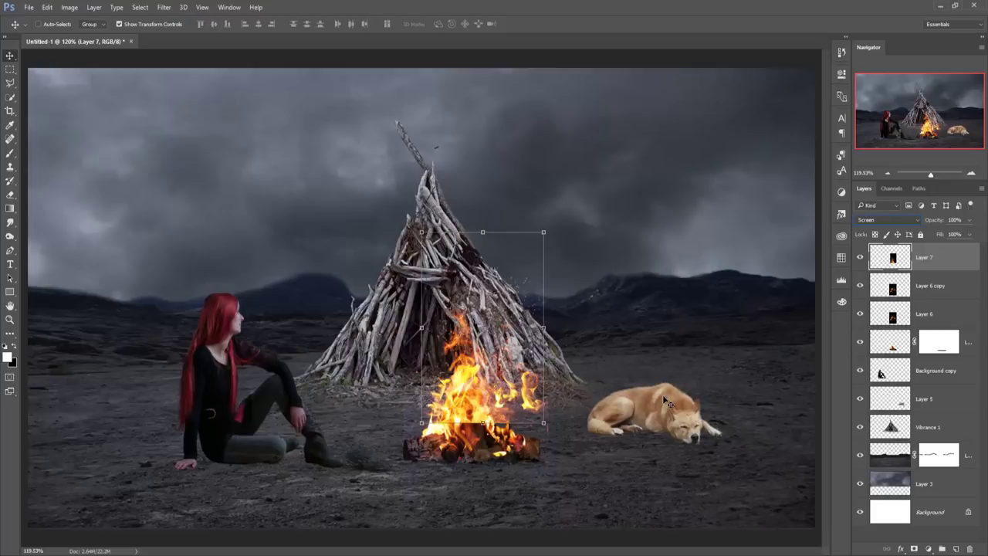
click(914, 548)
Paint black on Layer 7's mask to hide the tall flames' stray edge over the wigwam.
key(x)
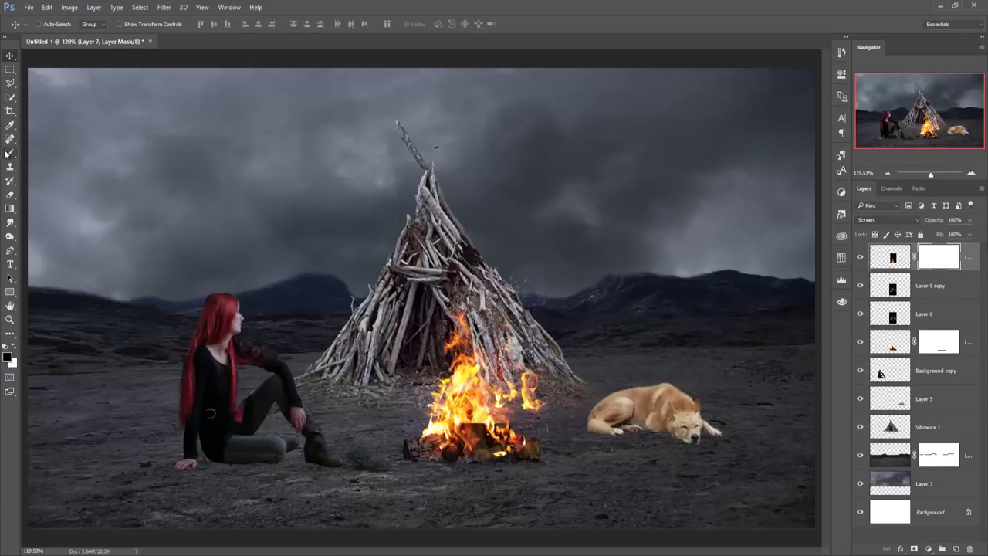
click(6, 154)
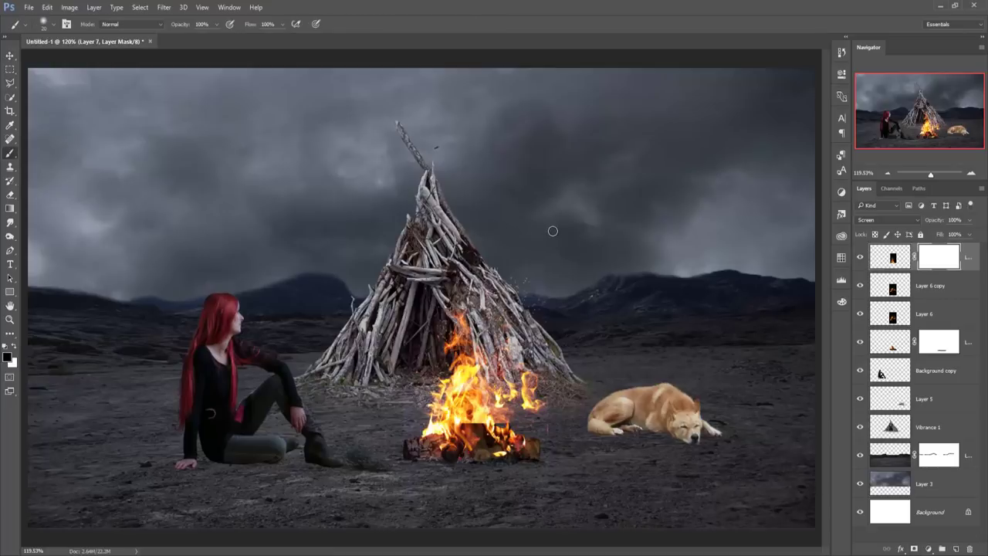
key(bracketright)
key(bracketright)
key(bracketright)
drag(508, 222, 573, 463)
Add a mask to Layer 6 copy and hide its flames near the fire's right edge.
click(895, 285)
key(x)
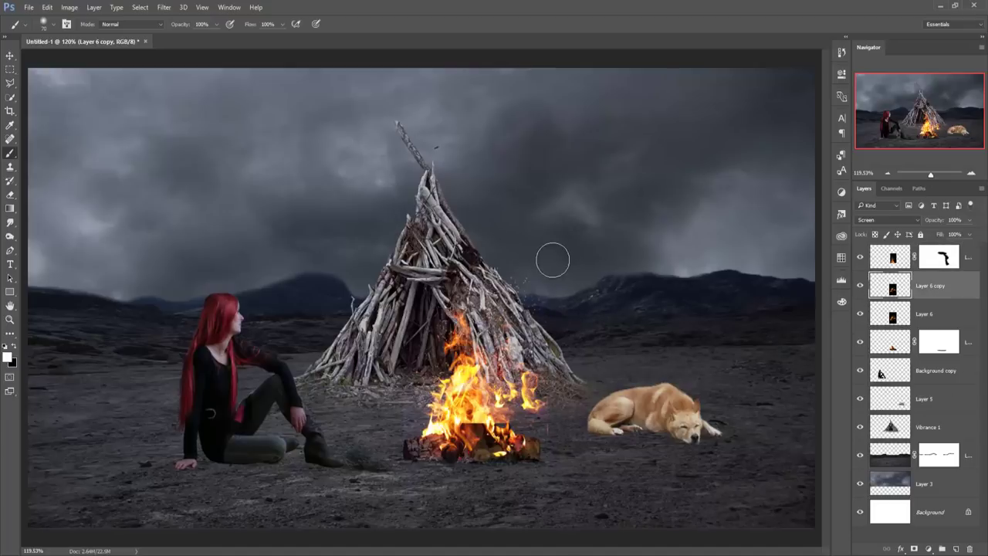
drag(552, 258, 575, 432)
key(ctrl+z)
click(914, 549)
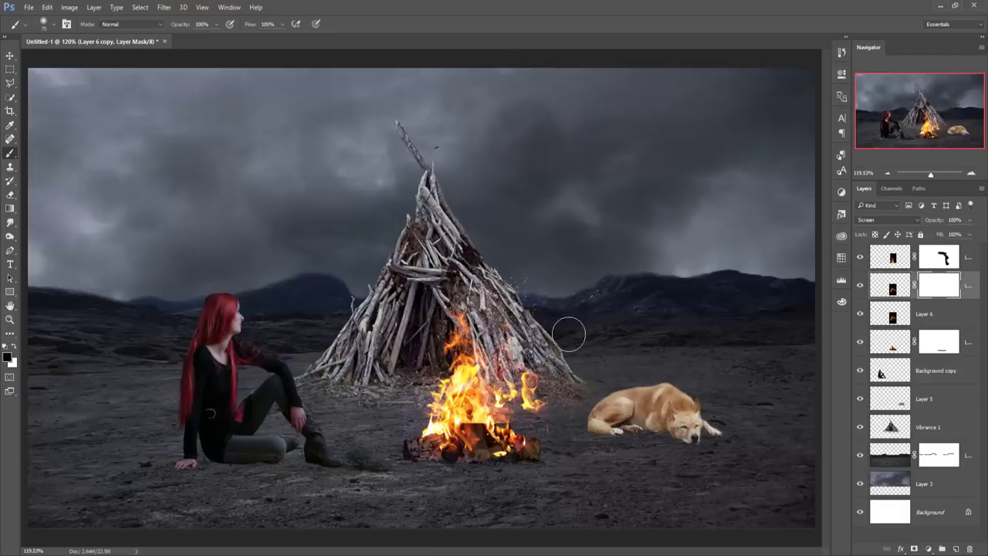
drag(561, 455, 544, 457)
Hide more stray flames on both masks, down to the logs and over the wigwam.
click(949, 261)
mouse_move(479, 438)
mouse_down()
mouse_move(491, 438)
mouse_move(467, 440)
mouse_move(463, 454)
mouse_up()
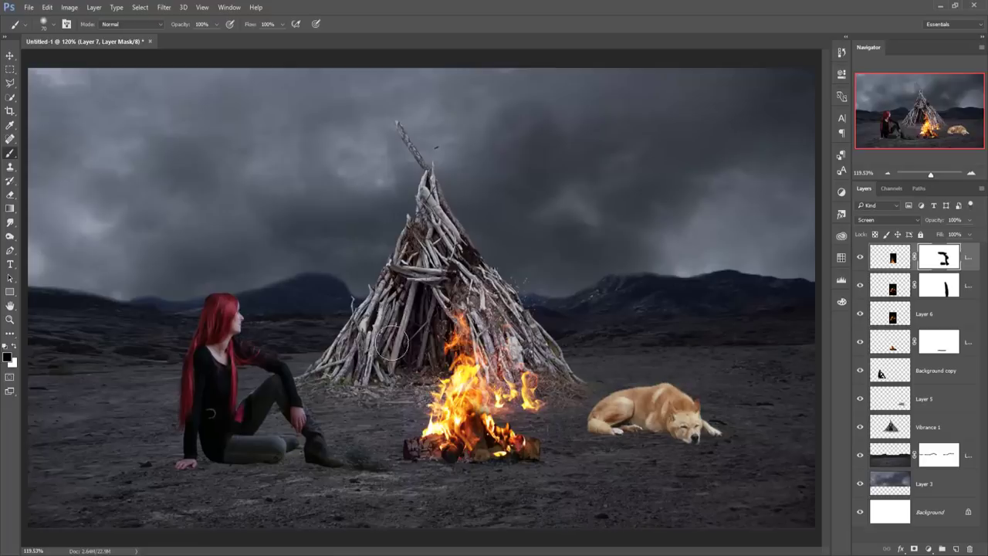
drag(391, 340, 385, 463)
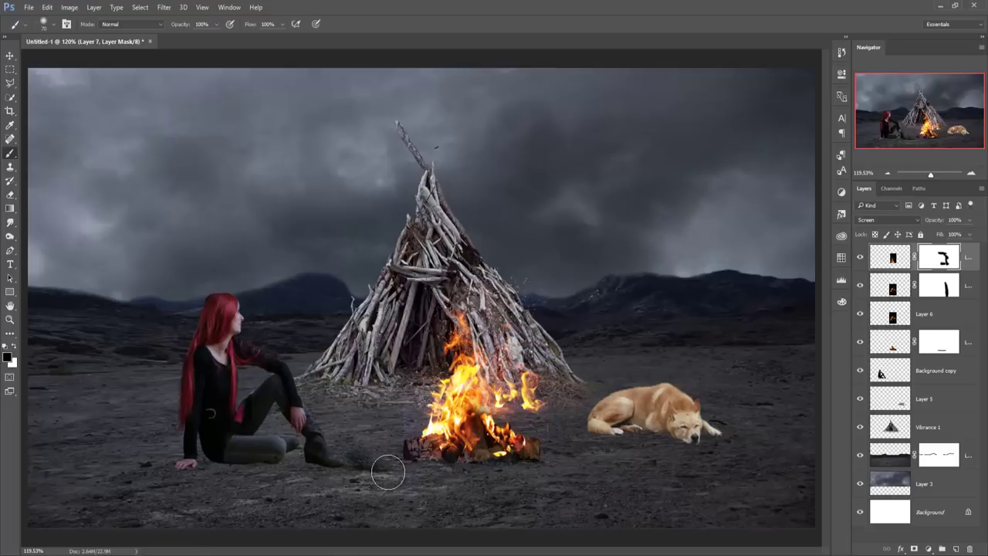
click(938, 286)
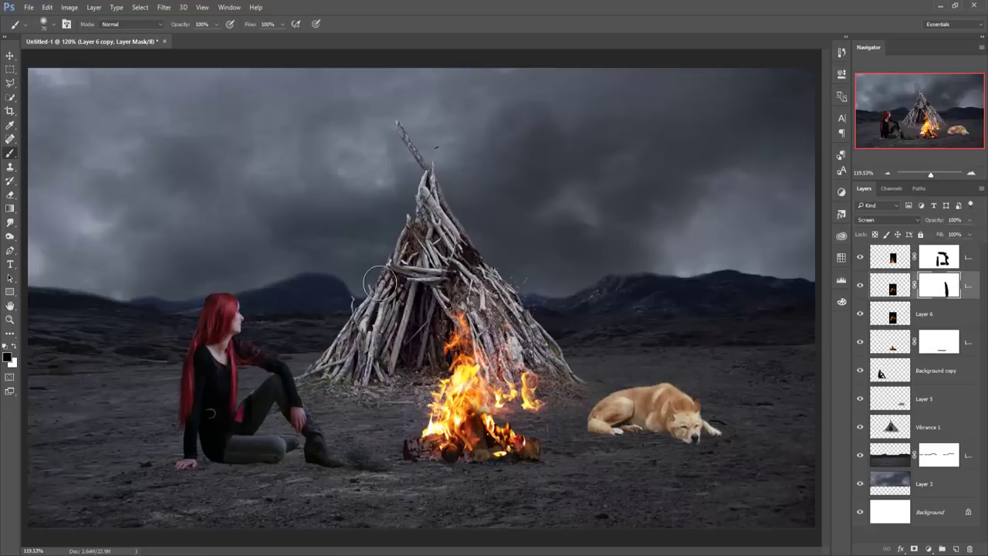
drag(379, 283, 380, 269)
click(9, 56)
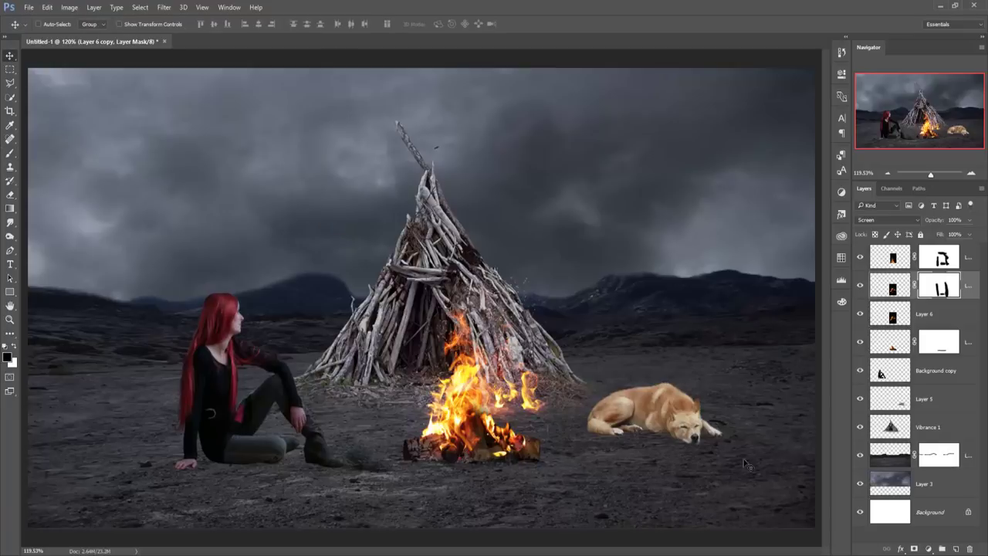
click(941, 373)
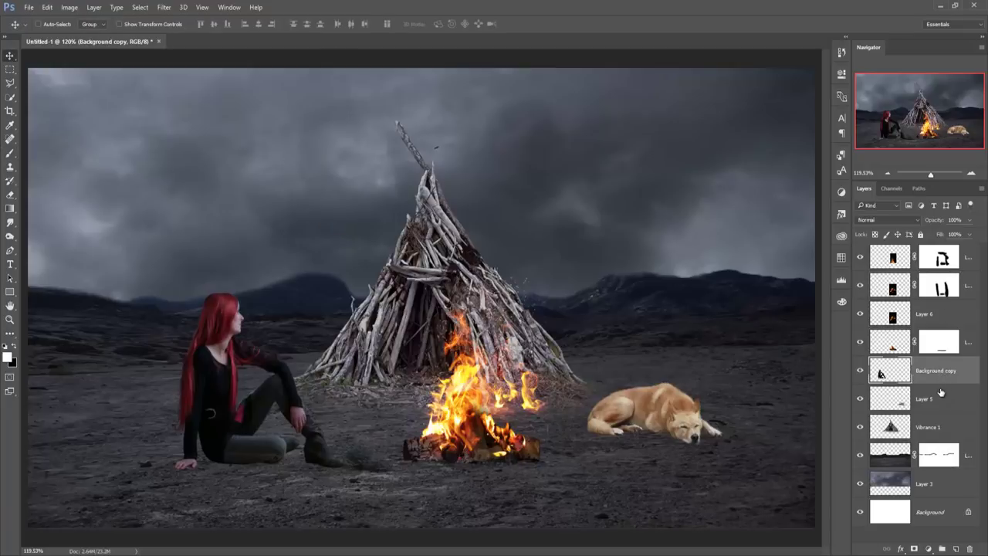
Paint a soft black ground shadow beneath the seated woman on a new layer.
click(955, 549)
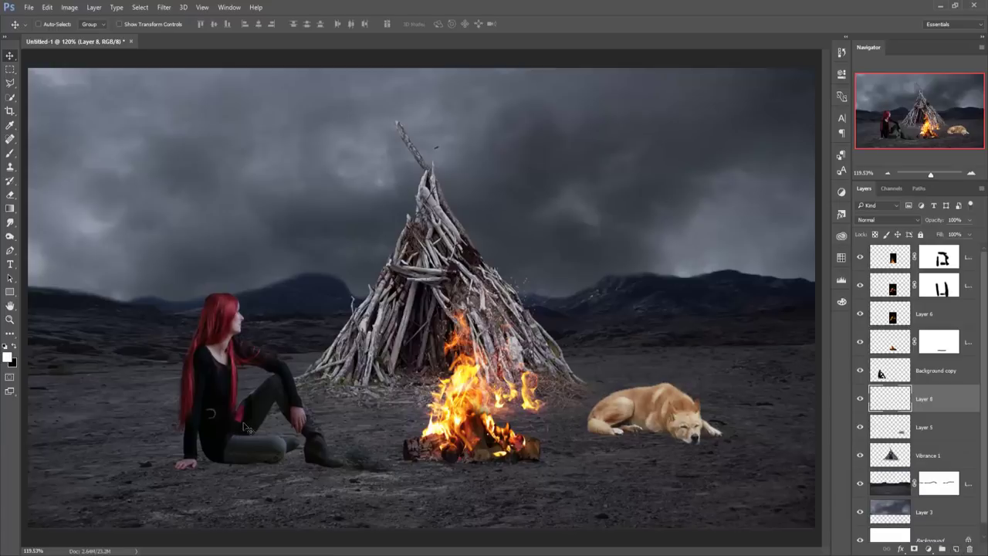
click(10, 153)
click(15, 349)
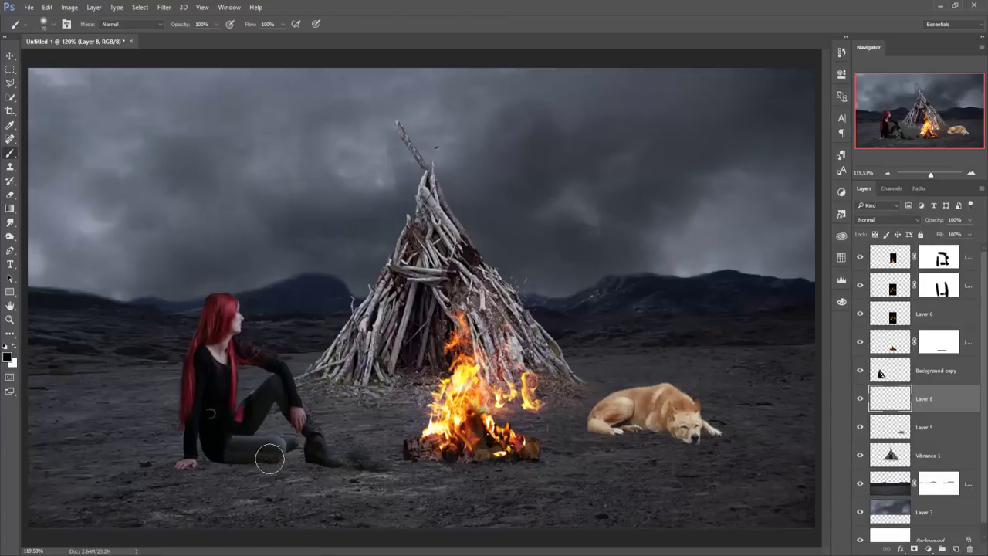
key(bracketleft)
key(bracketleft)
key(bracketleft)
key(bracketleft)
shift+click(183, 491)
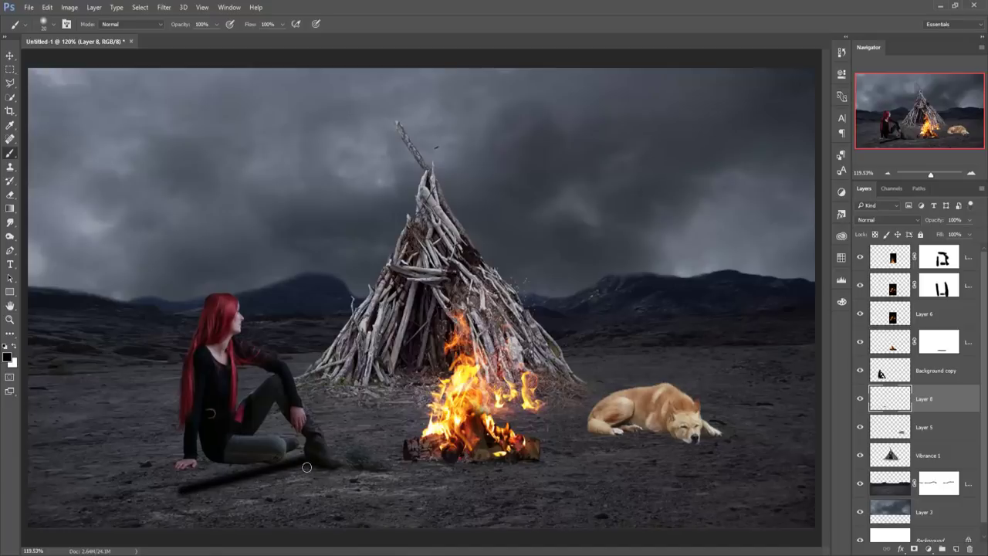
key(ctrl+z)
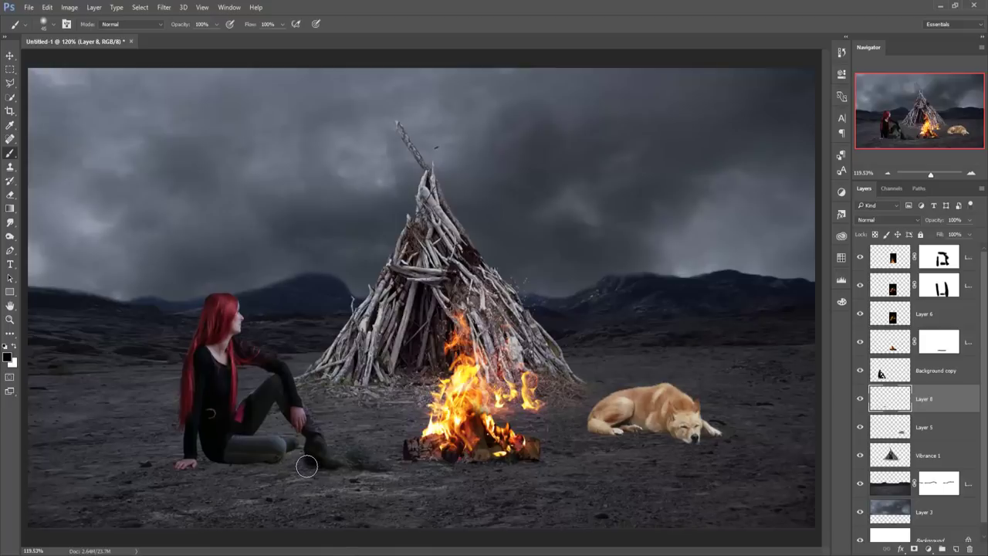
click(308, 460)
shift+click(165, 488)
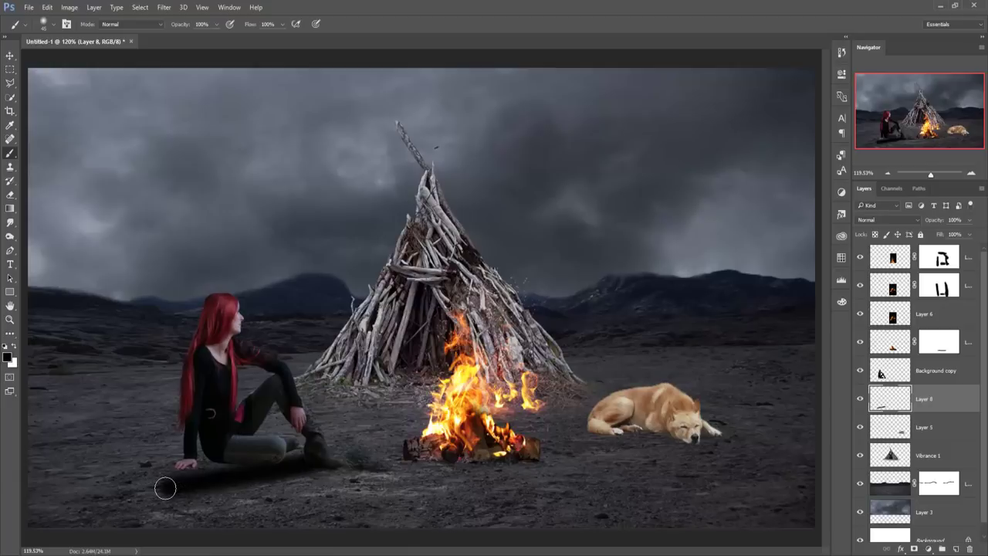
mouse_move(165, 488)
mouse_down()
mouse_move(242, 461)
mouse_move(201, 462)
mouse_up()
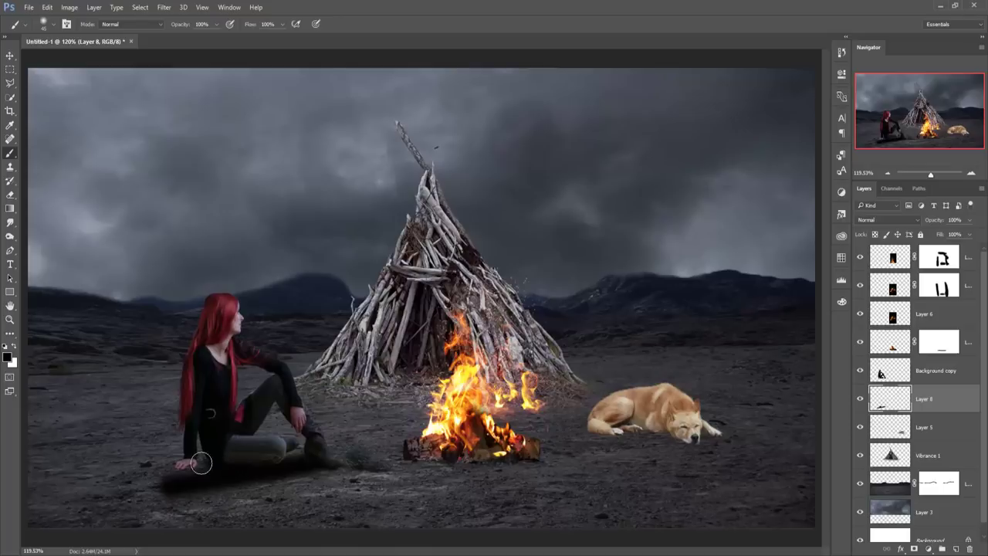
mouse_move(200, 462)
mouse_down()
mouse_move(119, 481)
mouse_move(161, 487)
mouse_move(98, 503)
mouse_move(183, 483)
mouse_move(161, 479)
mouse_move(77, 507)
mouse_move(115, 483)
mouse_move(24, 521)
mouse_move(137, 496)
mouse_up()
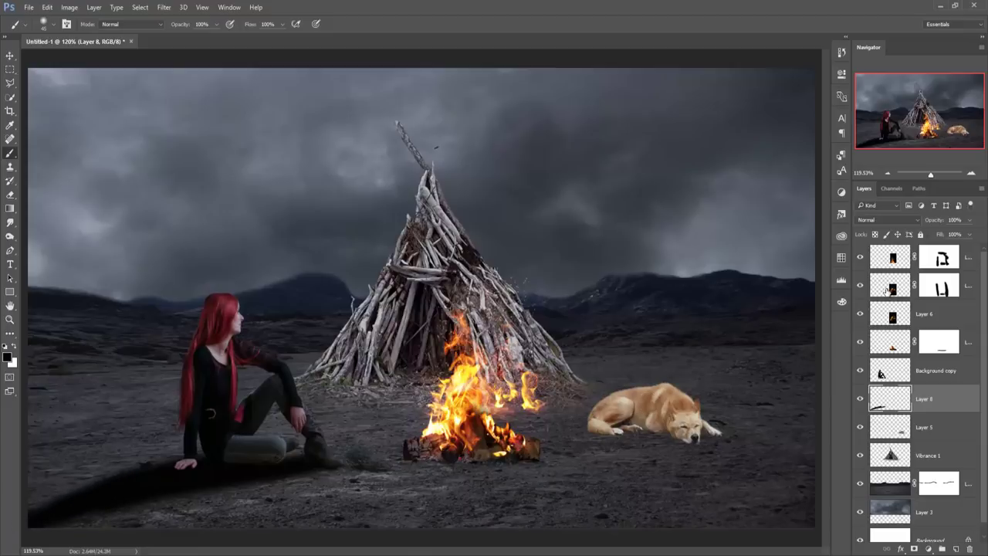
Lower the shadow layer's opacity and add another empty layer.
click(969, 220)
drag(970, 234, 946, 240)
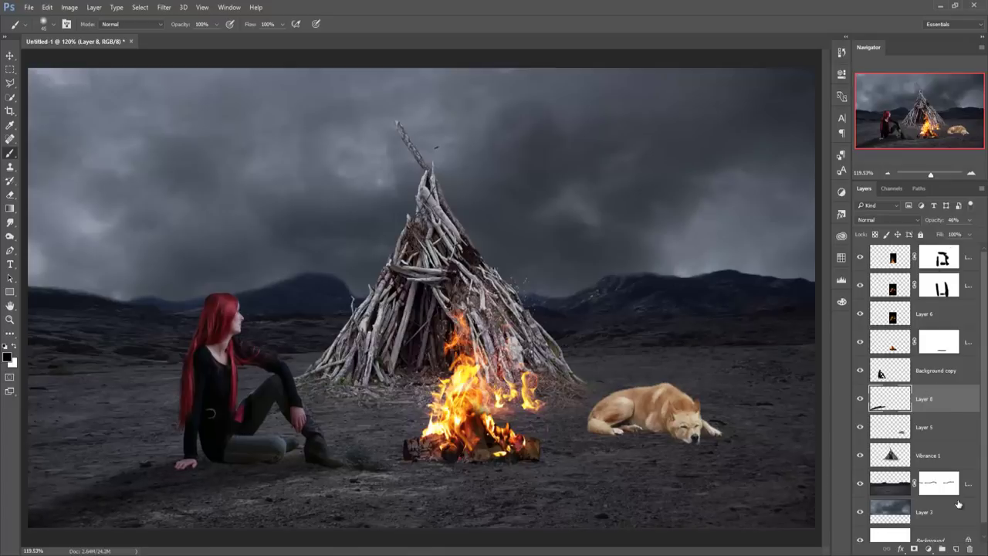
click(956, 548)
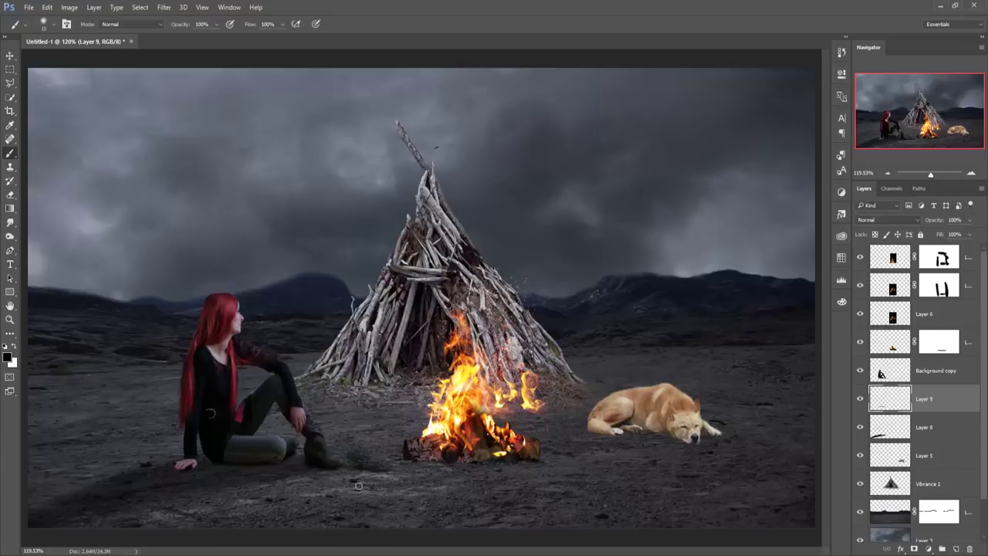
Add empty Layer 10 above Vibrance 1, below the dog's Layer 5, ready for brushing.
key(v)
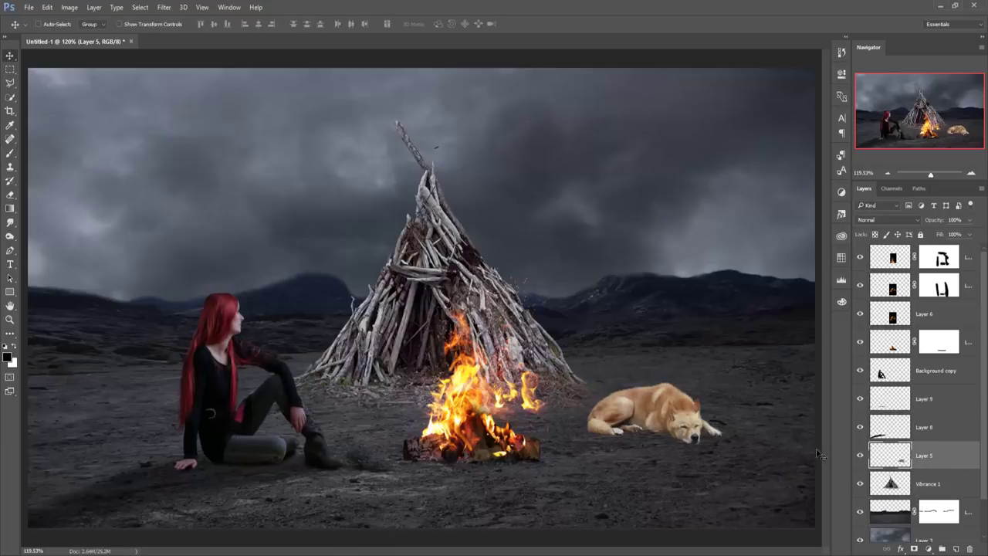
click(935, 486)
click(955, 548)
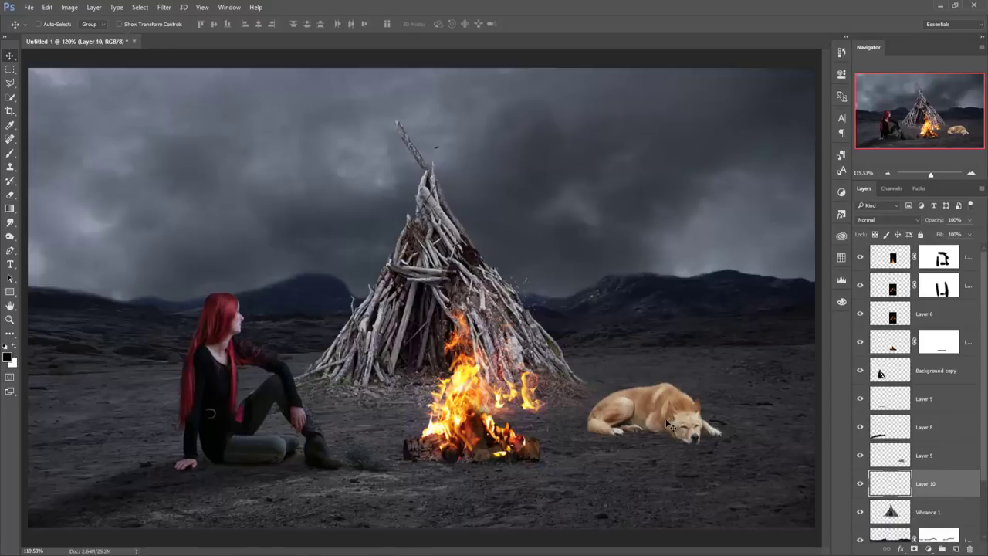
click(7, 154)
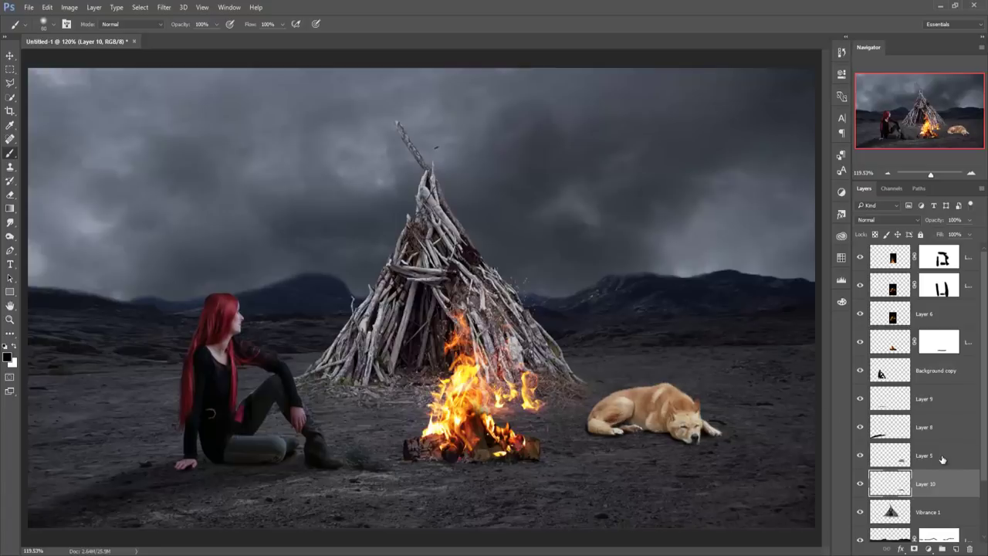
Paint a black shadow behind the dog's head on new Layer 11 at 48% opacity.
click(954, 547)
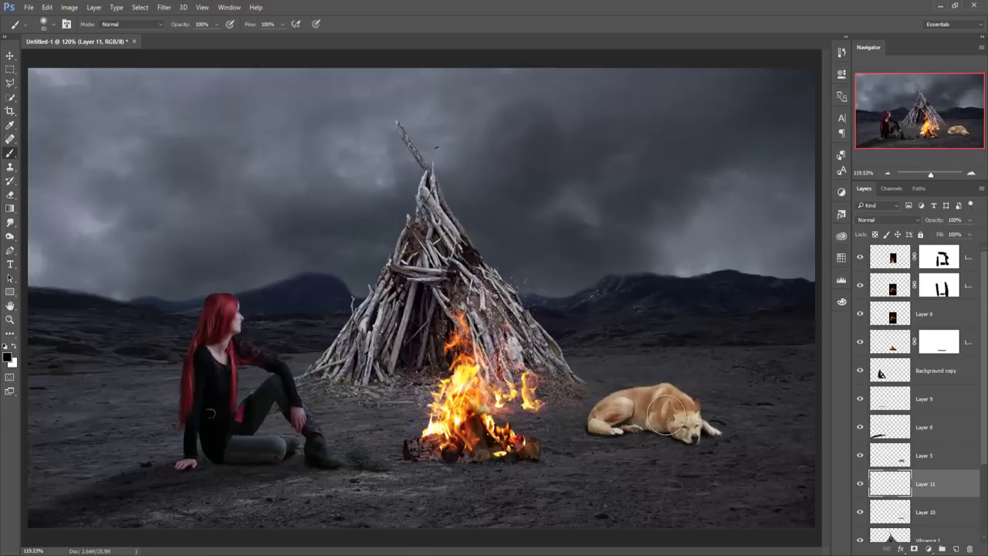
key(bracketleft)
key(bracketleft)
mouse_move(679, 409)
mouse_down()
mouse_move(725, 429)
mouse_move(673, 405)
mouse_up()
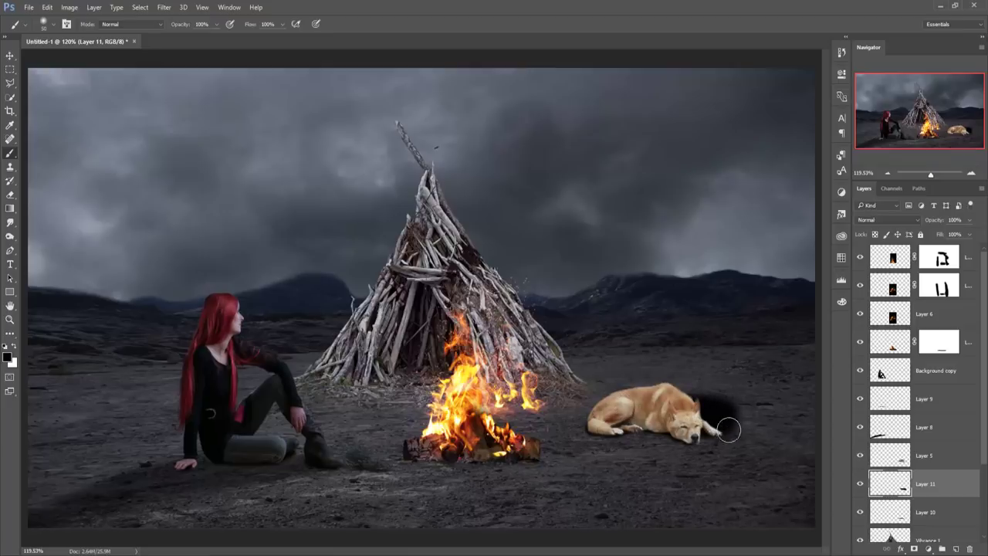
click(969, 220)
drag(969, 233, 941, 240)
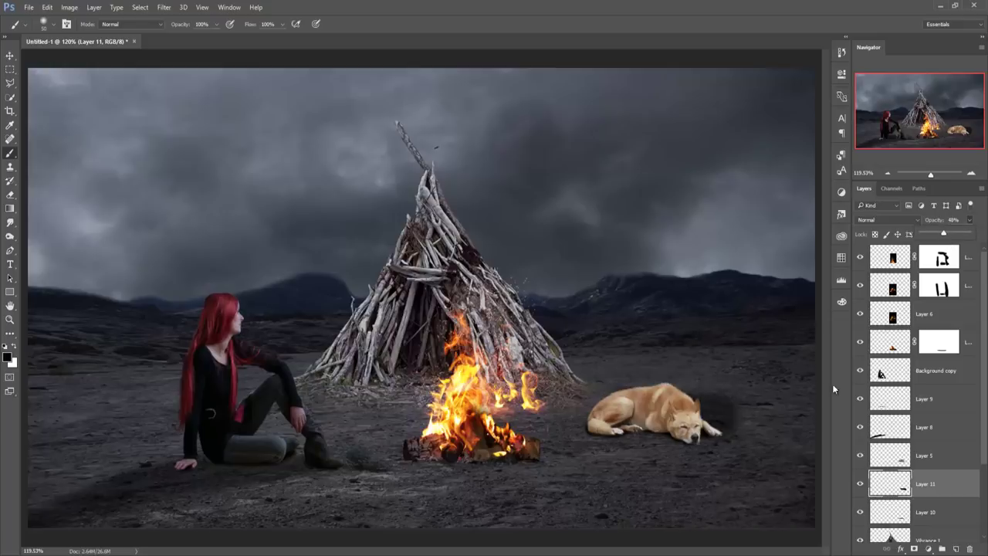
click(732, 410)
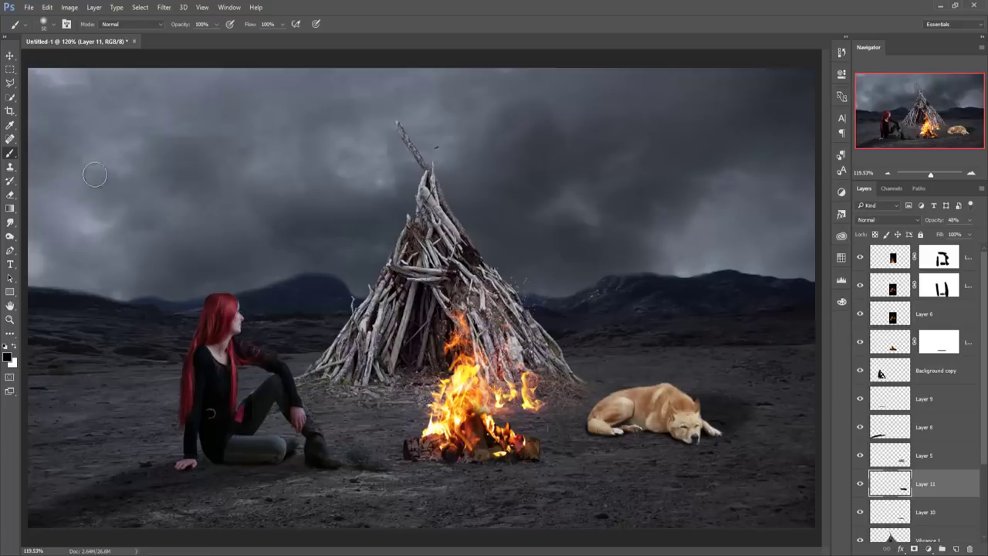
click(8, 58)
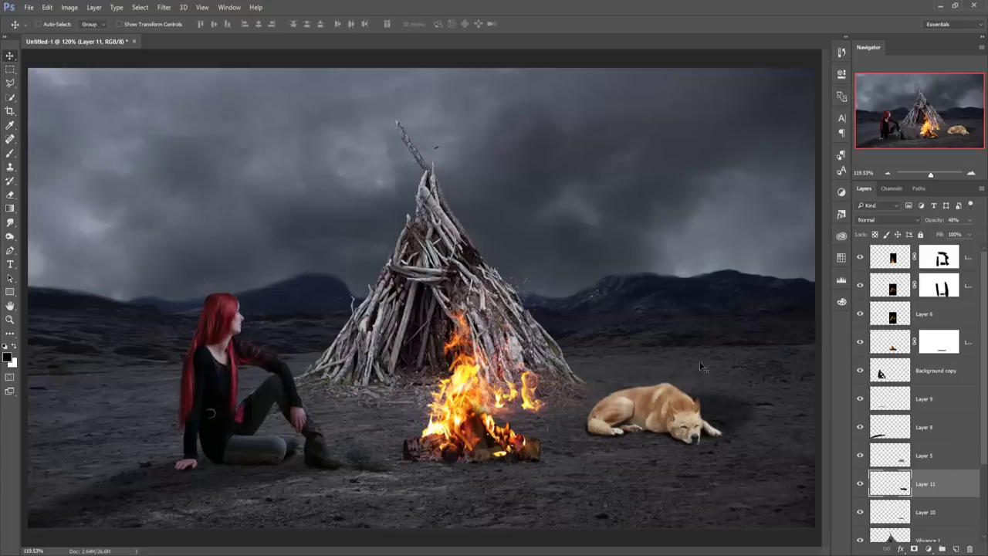
click(933, 314)
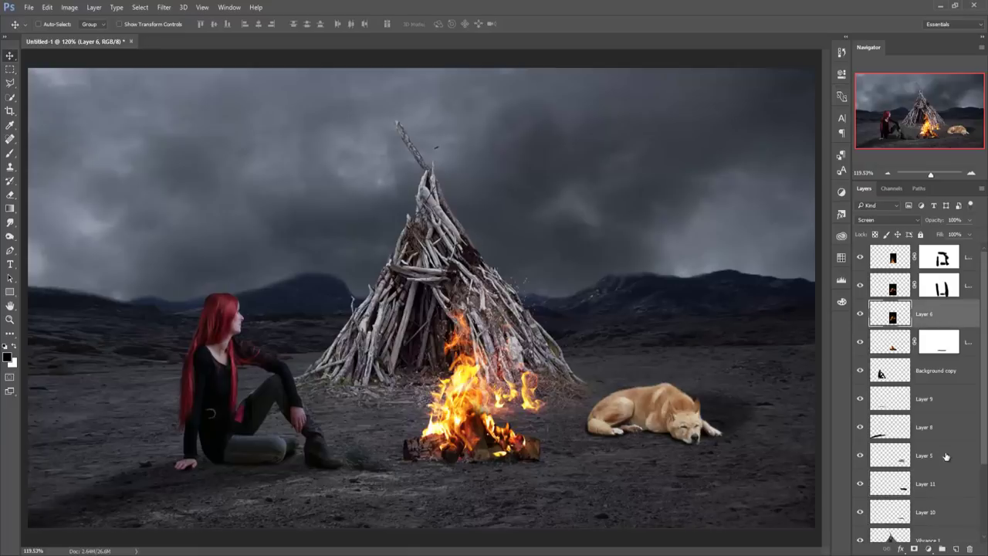
Add a Levels adjustment layer on top of the stack with midtones at 0.91.
click(969, 254)
click(930, 547)
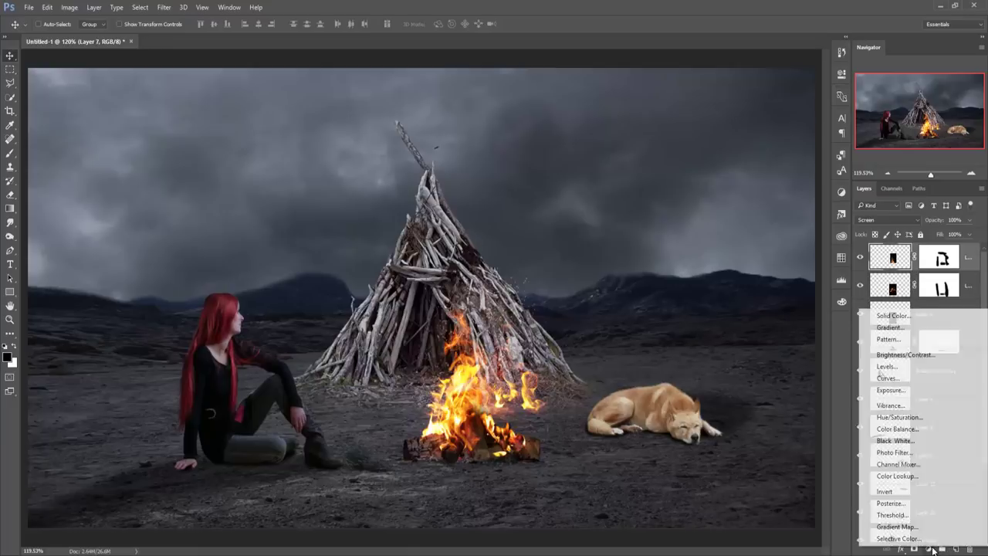
click(888, 366)
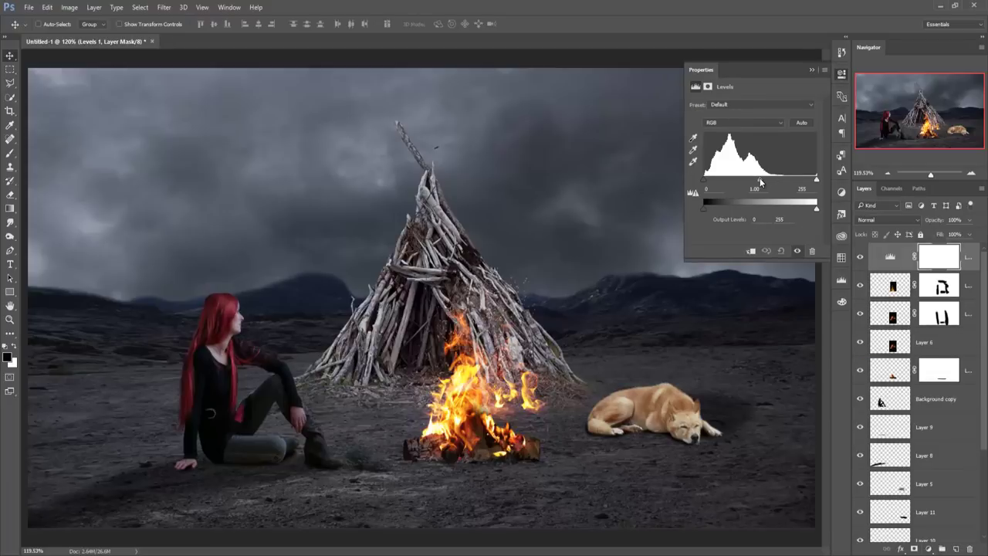
drag(760, 181, 768, 181)
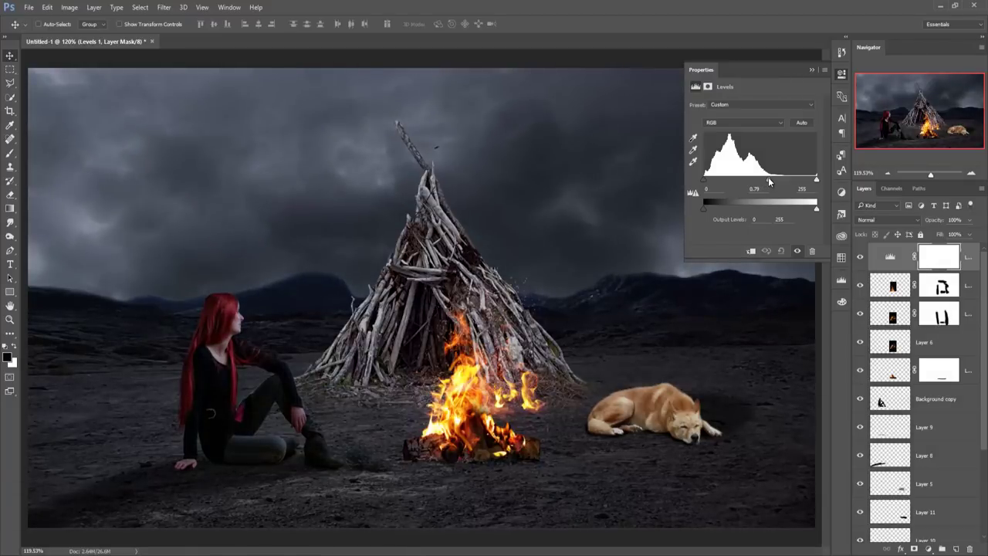
drag(767, 182, 764, 179)
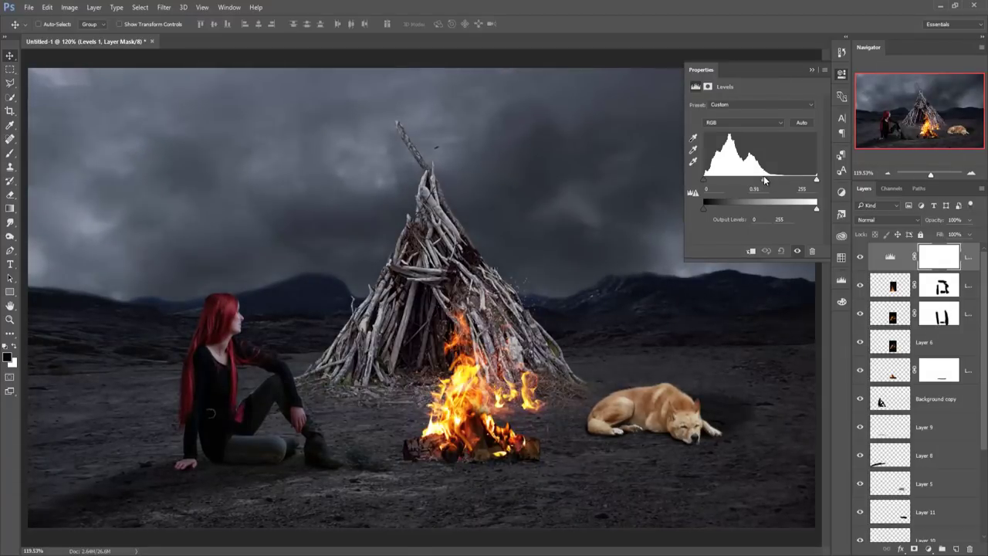
click(810, 70)
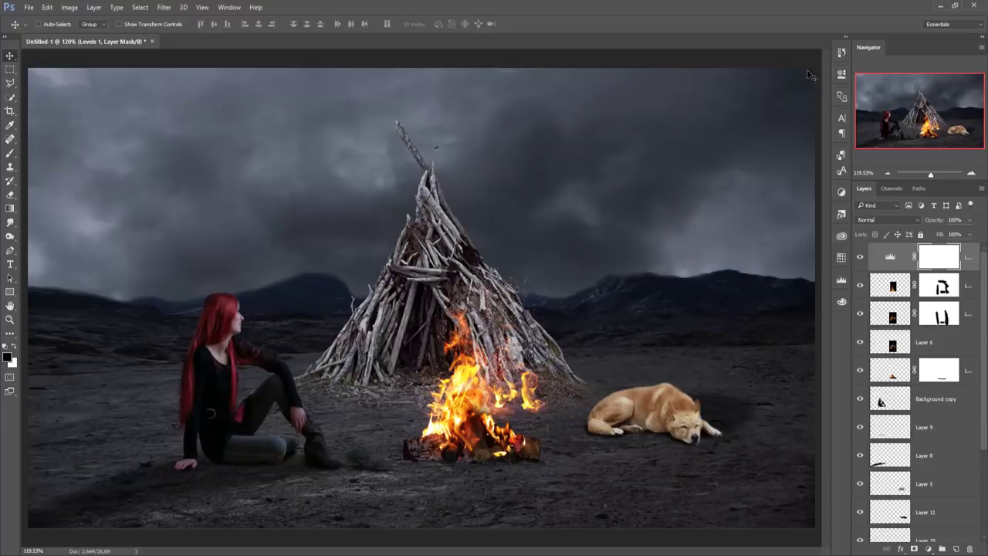
click(907, 404)
Add an empty layer above Background copy, then test a brush stroke on the hair and undo it.
click(956, 549)
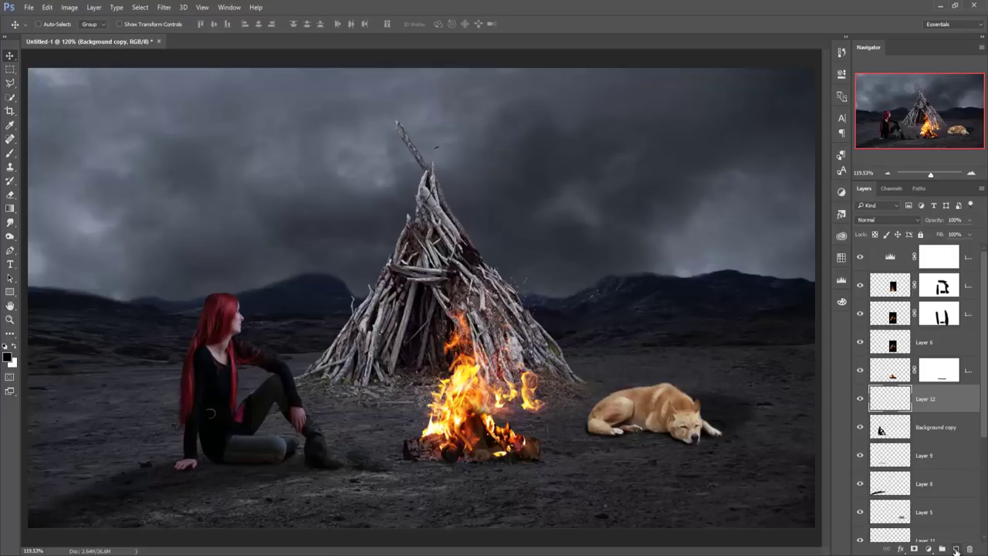
click(9, 154)
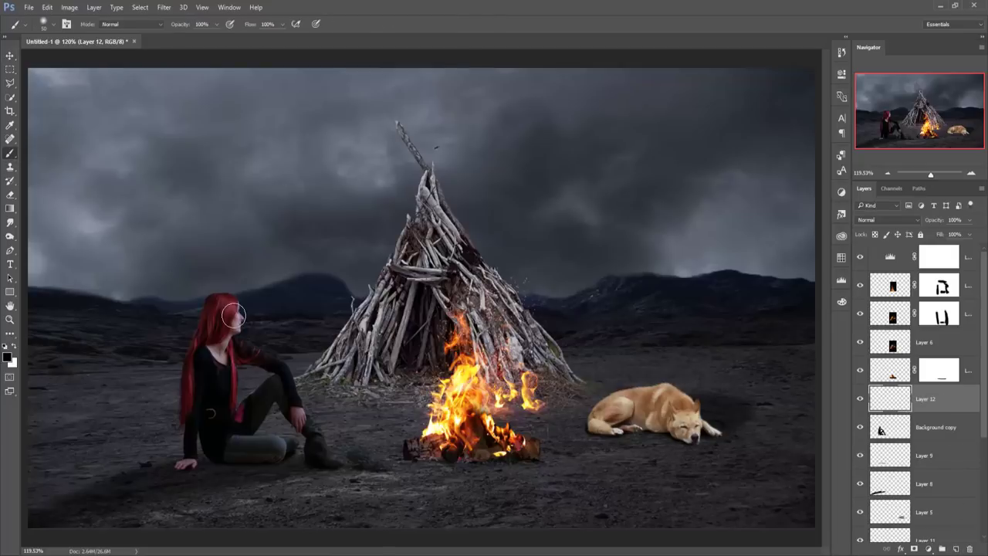
drag(221, 318, 199, 355)
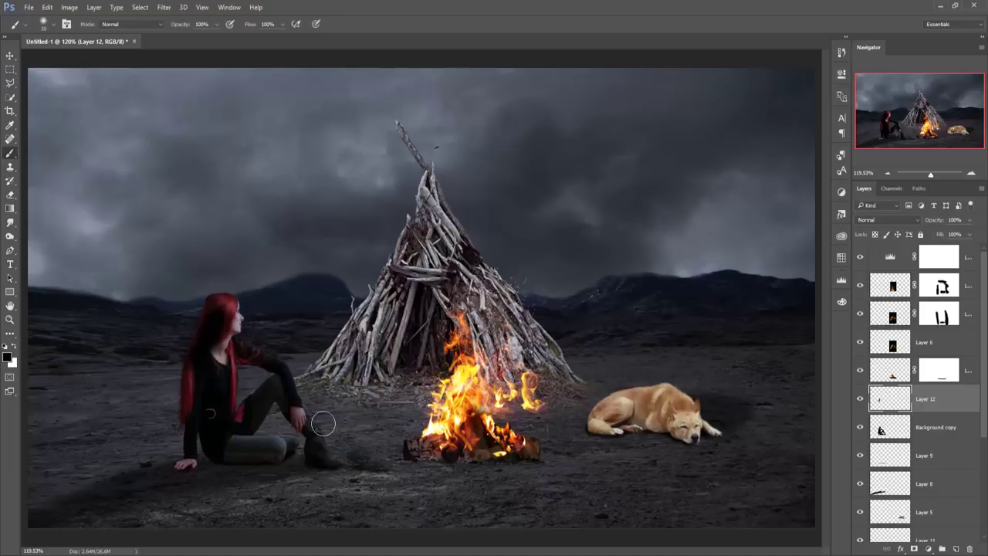
key(ctrl+z)
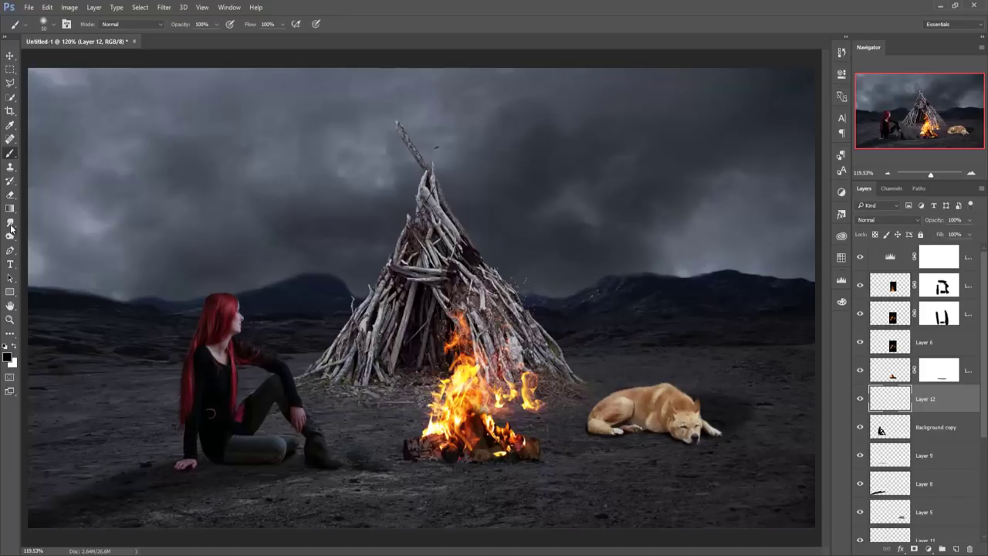
Switch to the Dodge Tool from the toning tool group.
click(10, 236)
right_click(10, 237)
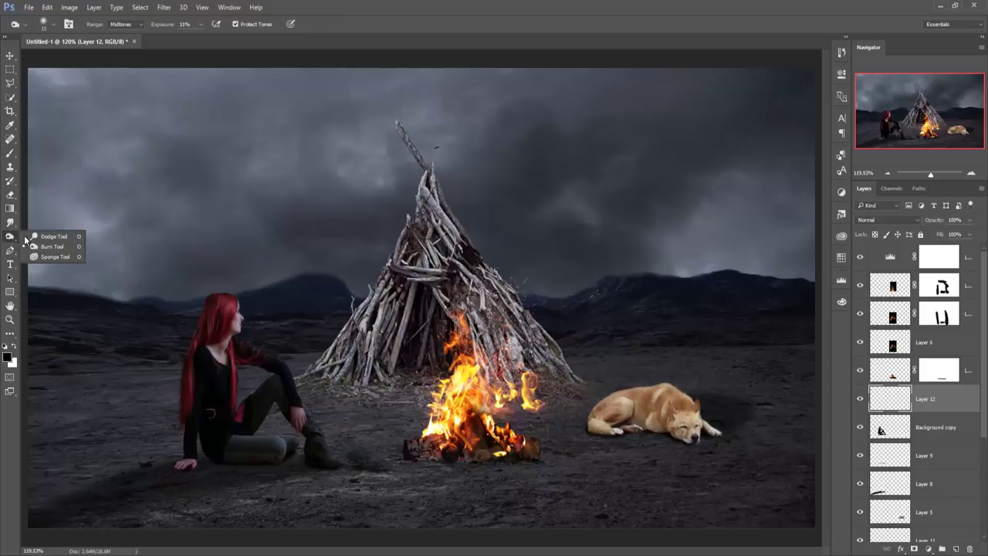
click(47, 239)
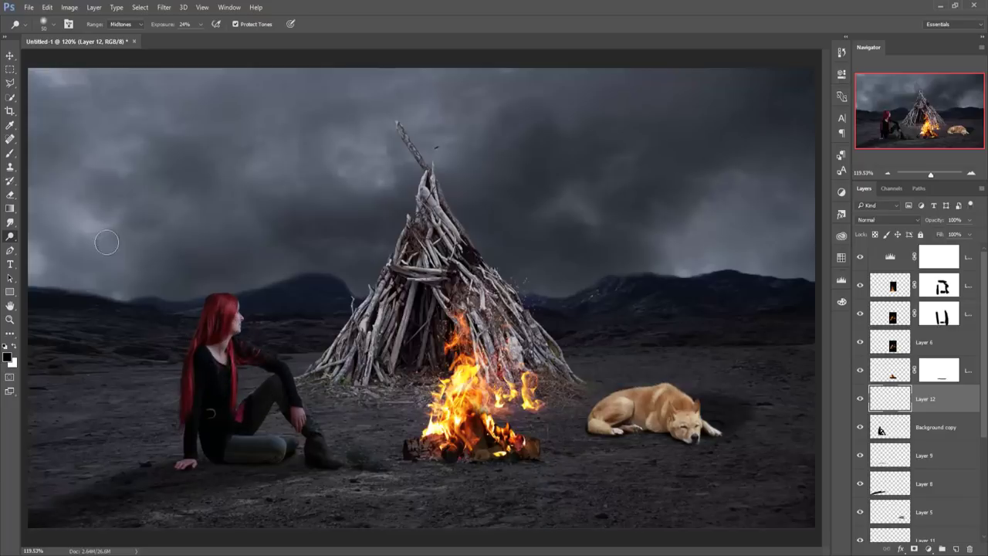
Brighten the woman's Background copy layer in Camera Raw with Exposure +0.20 and Clarity +14.
click(10, 56)
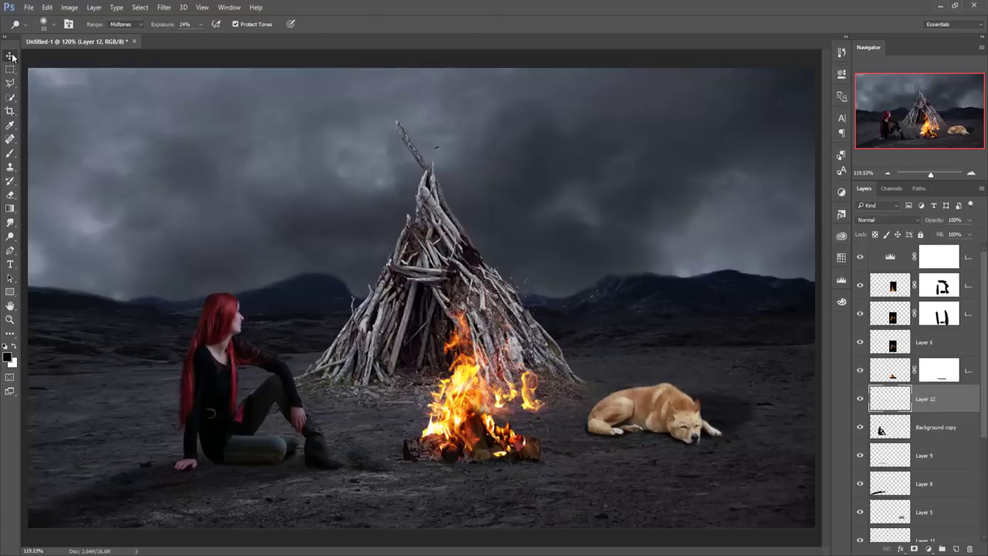
click(889, 257)
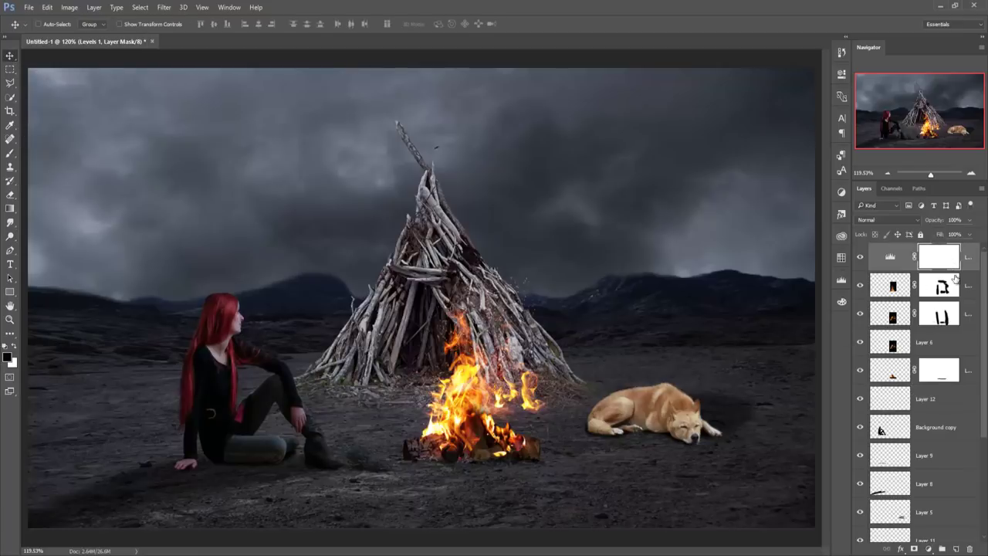
click(901, 429)
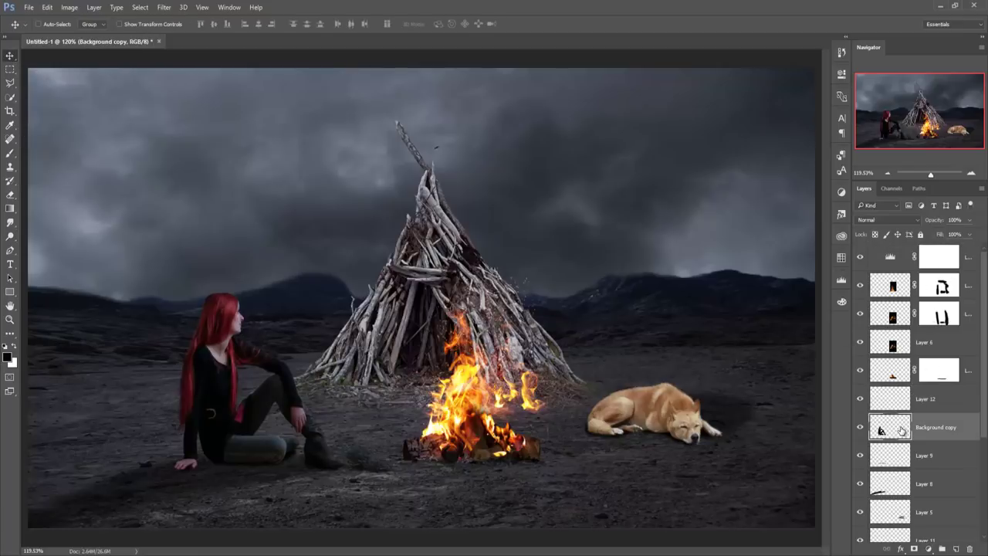
click(162, 8)
click(197, 69)
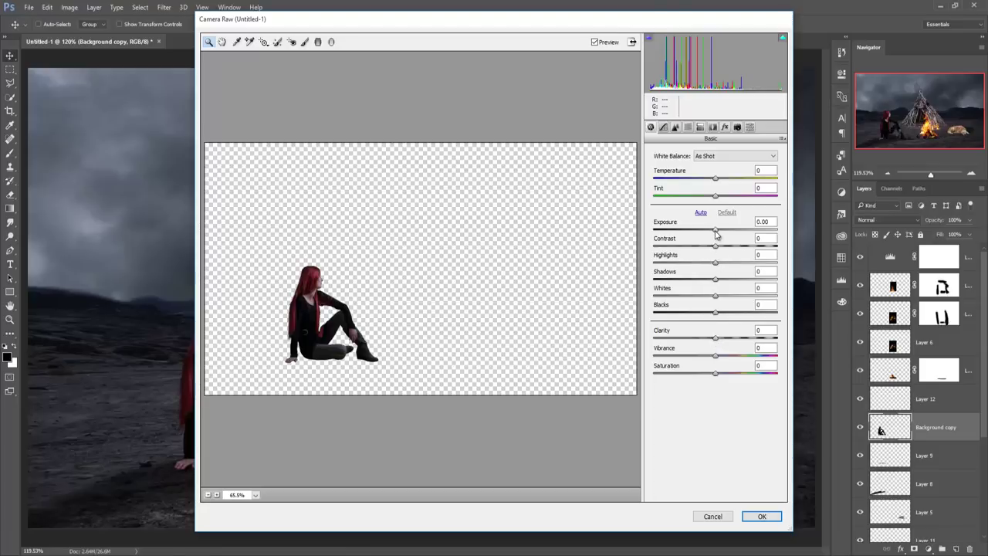
drag(716, 233, 718, 233)
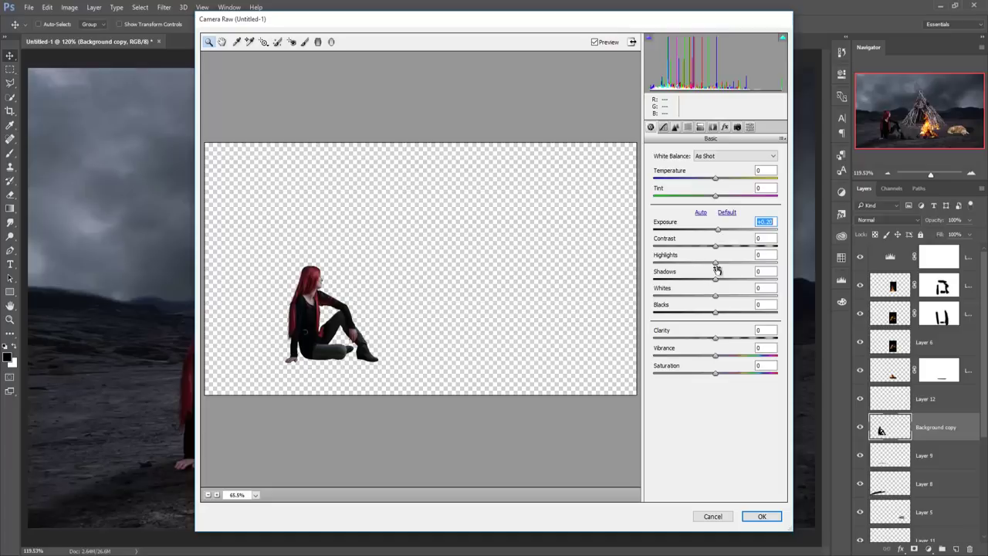
drag(716, 338, 726, 339)
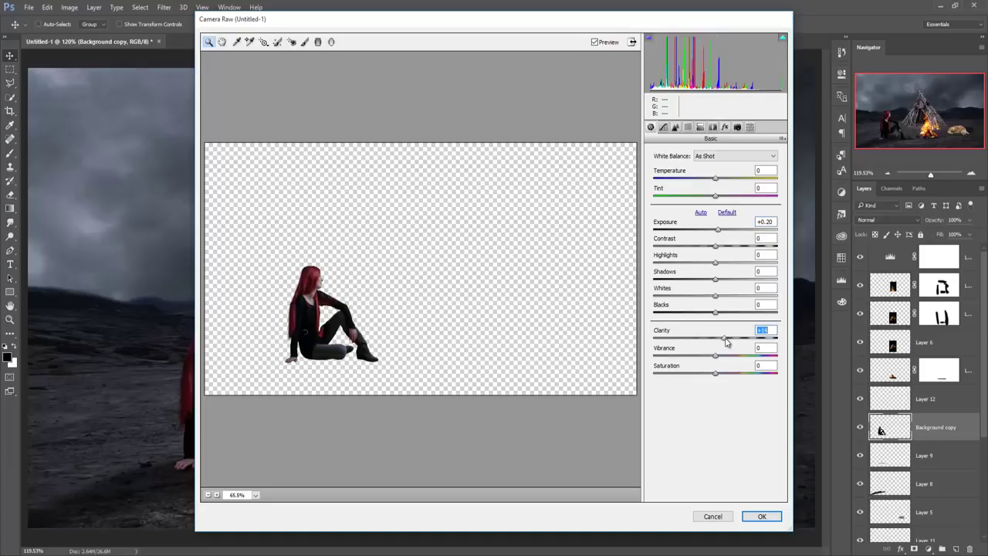
click(762, 516)
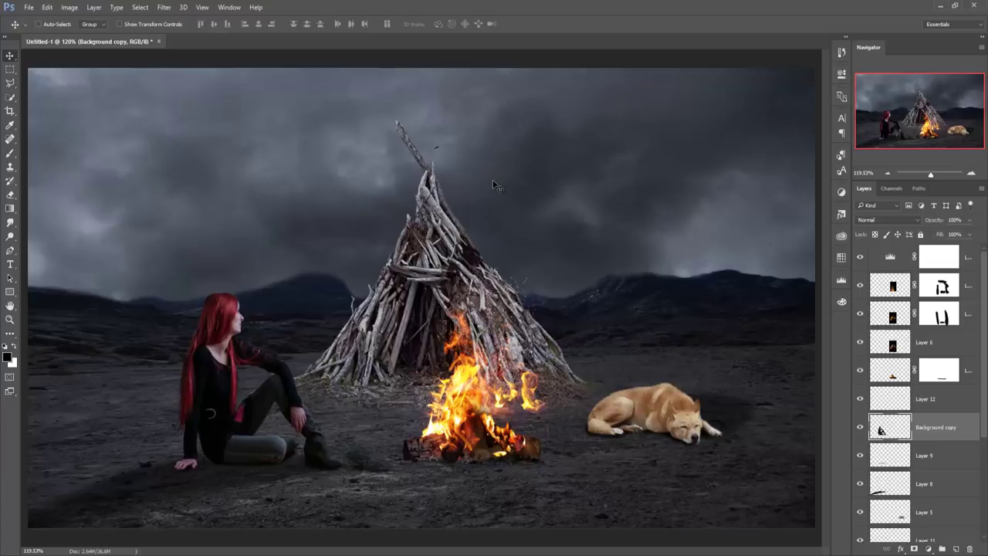
Set Layer 6 copy to Screen blending, add a layer mask, and paint out its right flame edges.
click(894, 219)
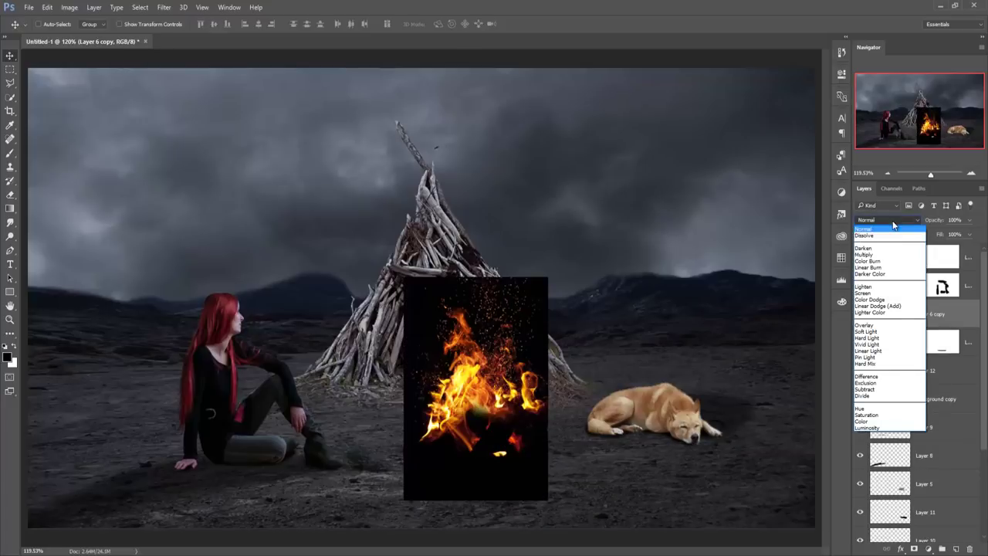
click(864, 295)
click(913, 548)
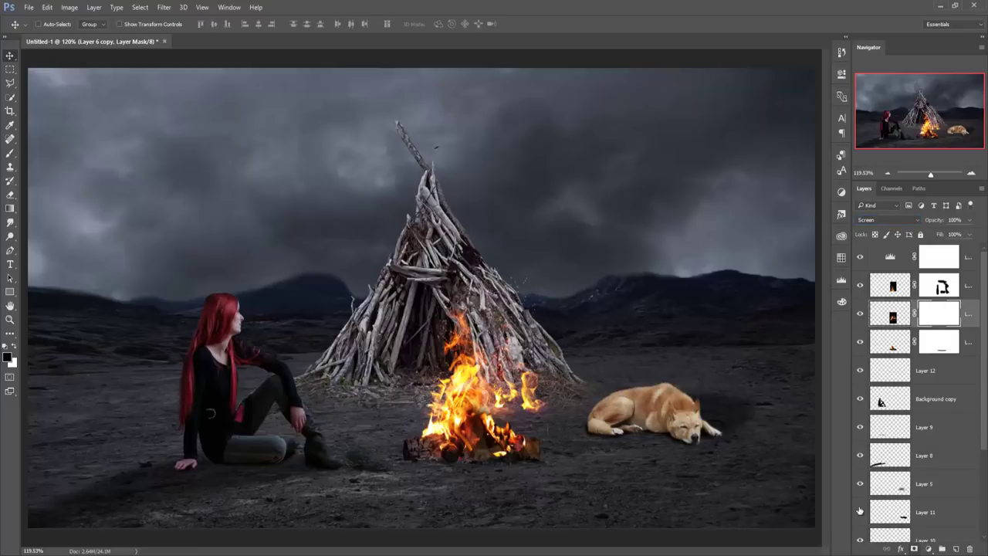
key(b)
drag(540, 375, 515, 399)
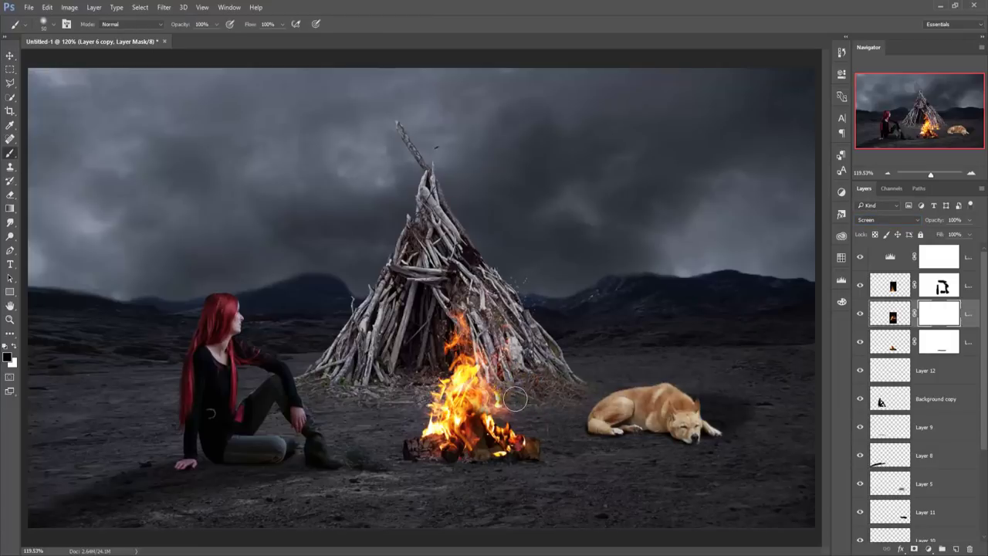
drag(515, 399, 549, 418)
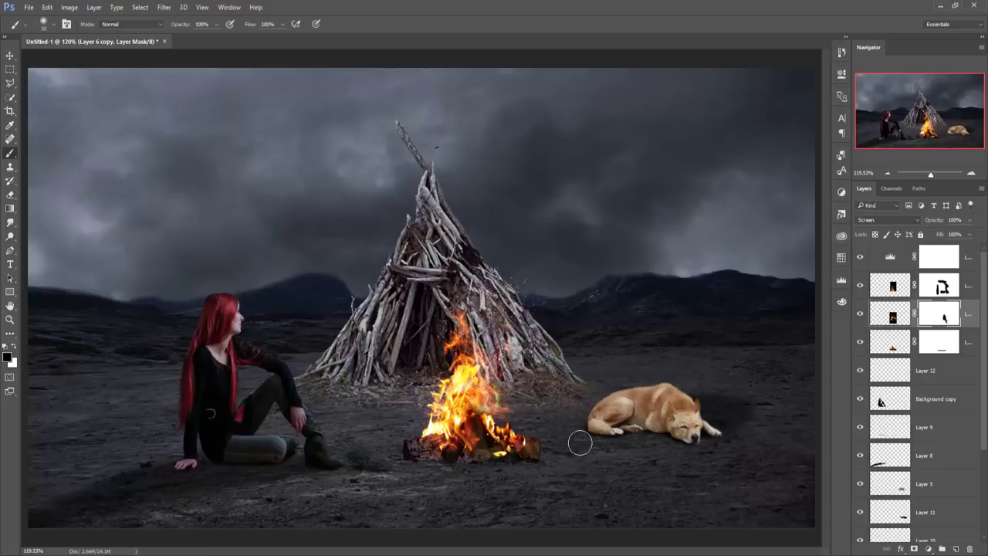
Select Layer 1 near the bottom of the layer stack.
click(9, 56)
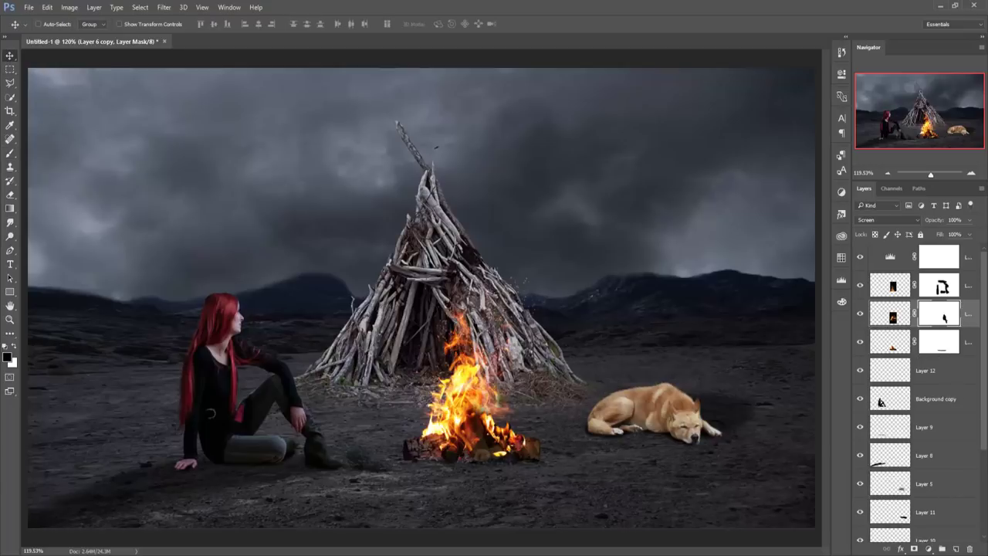
scroll(918, 386, down, 5)
click(967, 485)
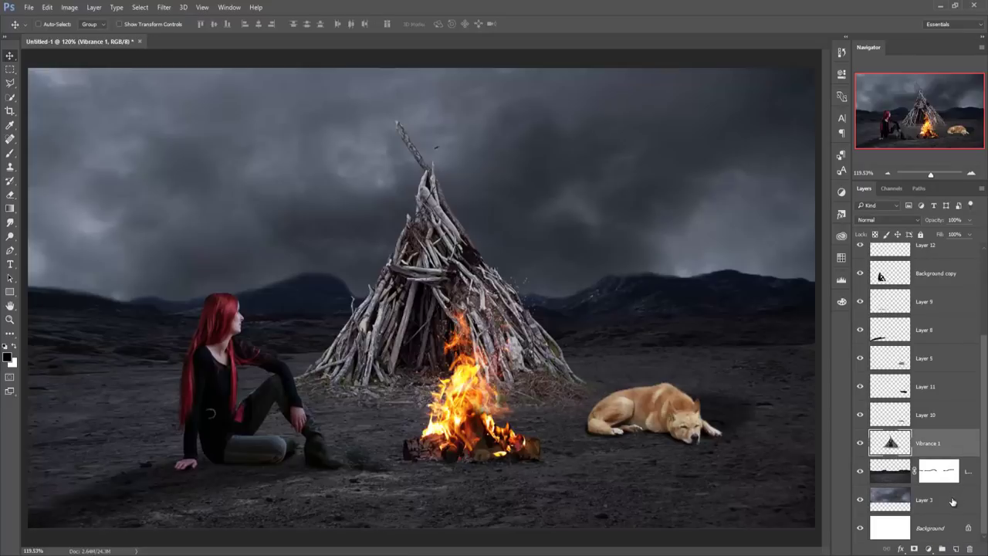
Add a new empty layer and set the foreground colour to an orange sampled from the flames.
click(956, 548)
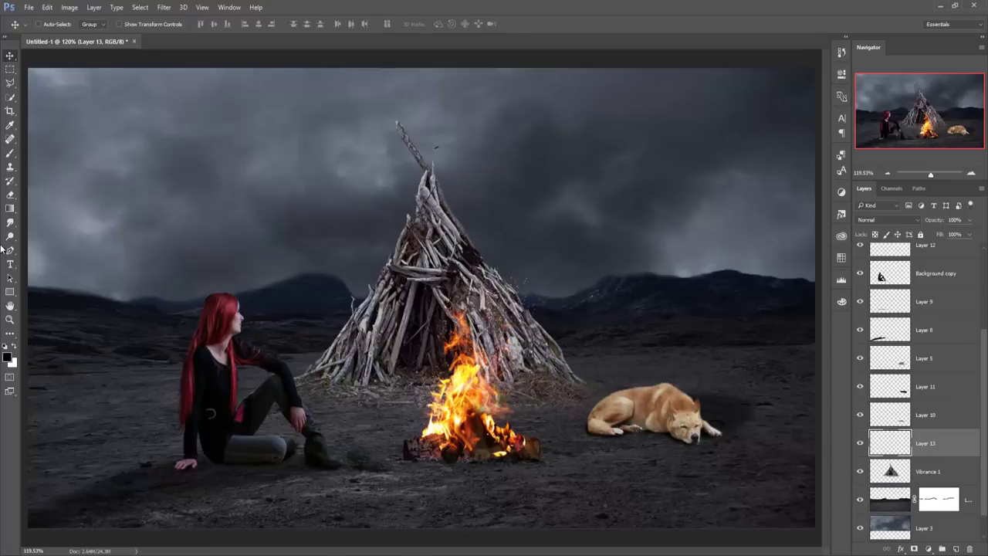
click(10, 153)
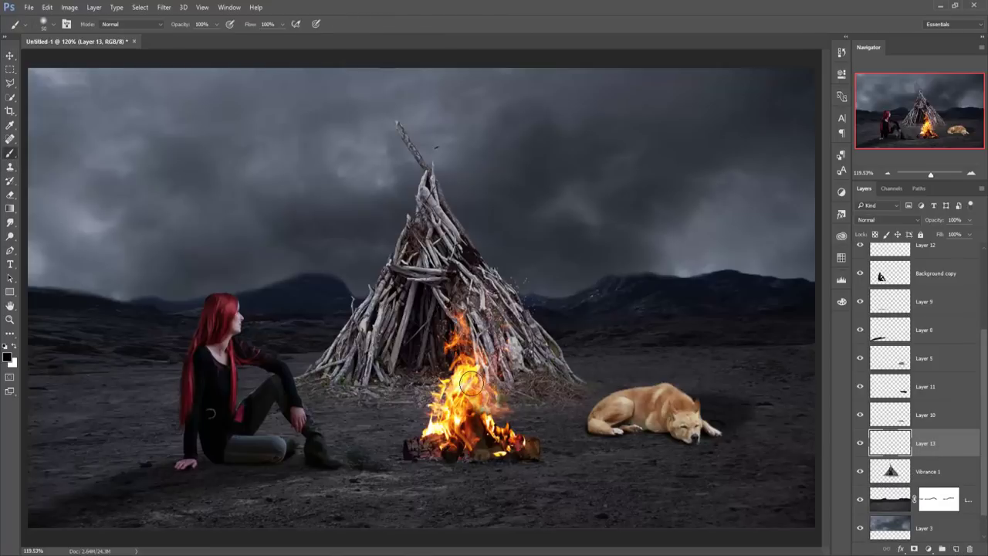
click(7, 357)
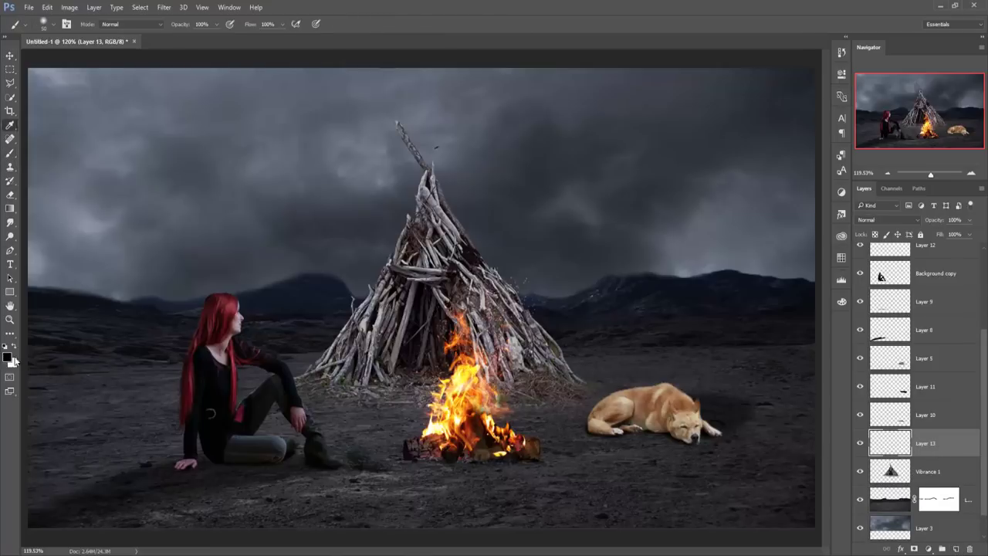
click(470, 378)
click(478, 366)
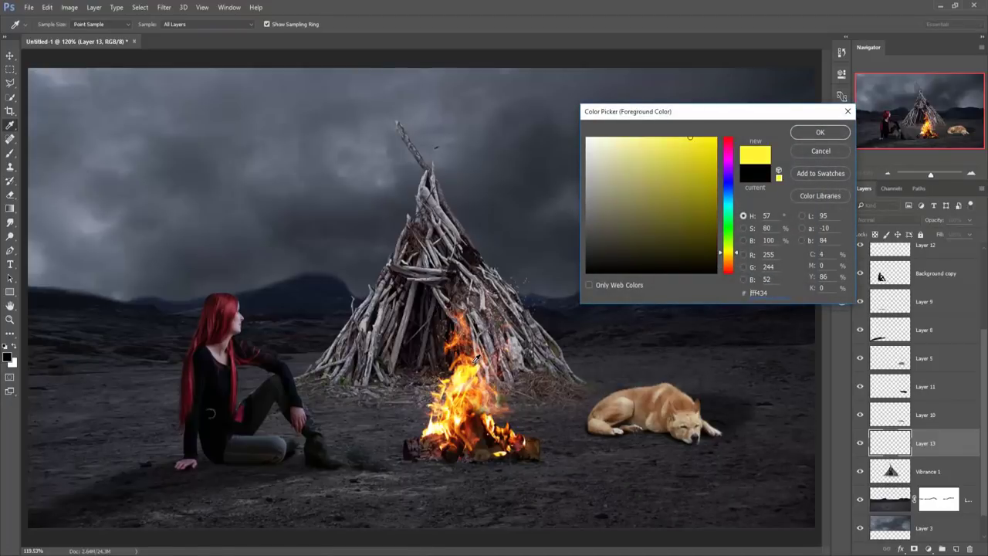
click(474, 358)
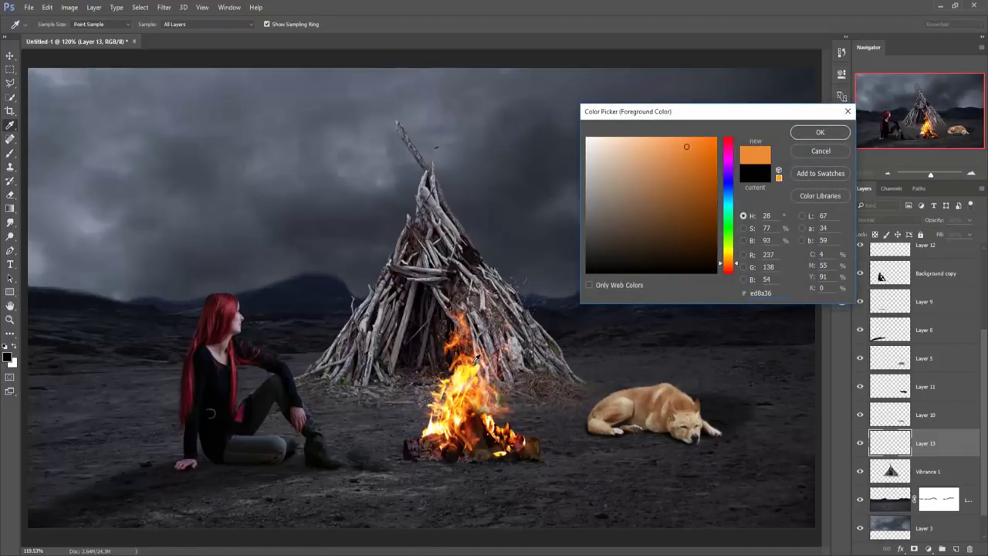
click(811, 132)
Paint a large soft orange glow with a size-400 brush around the campfire's base.
key(b)
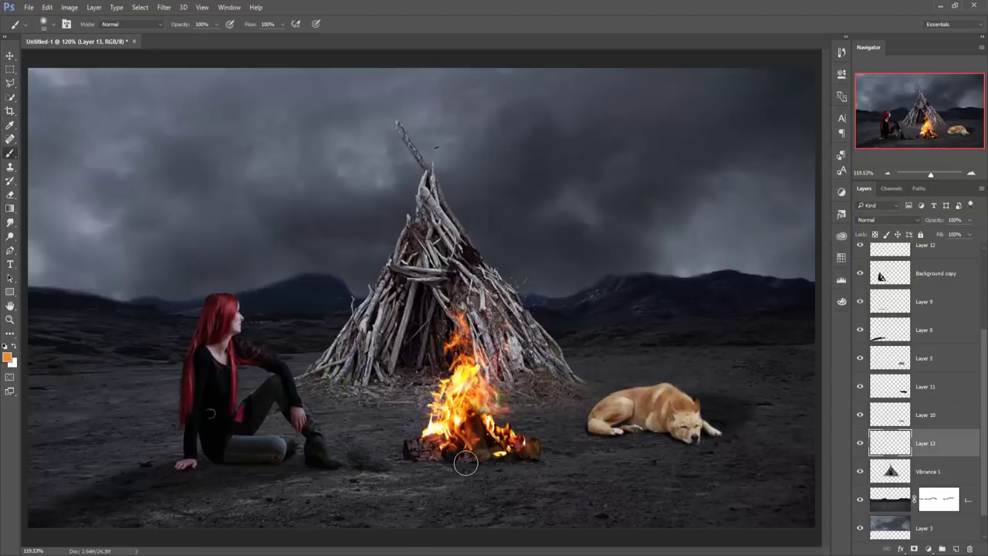
key(bracketright)
key(bracketright)
key(bracketright)
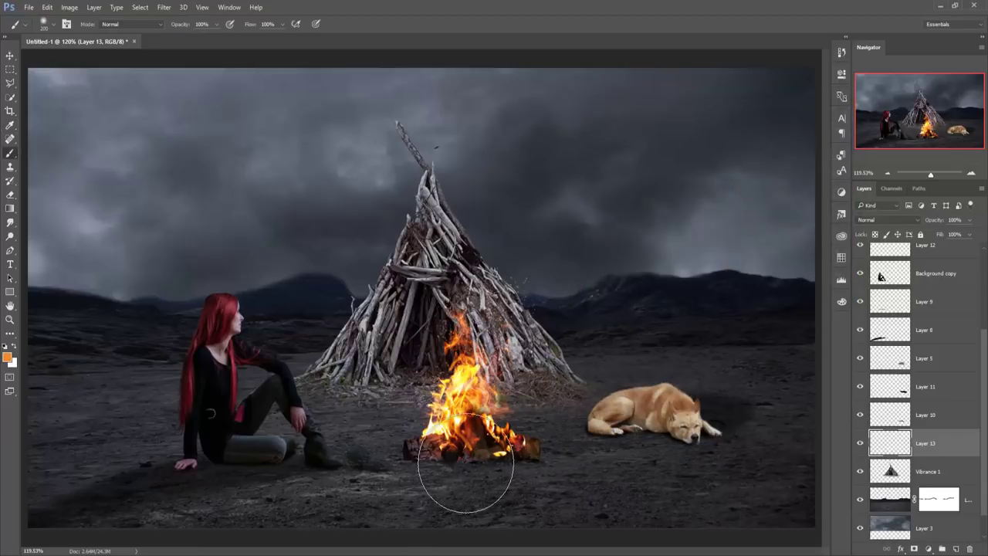
key(bracketright)
key(bracketright)
key(bracketright)
key(bracketright)
key(bracketright)
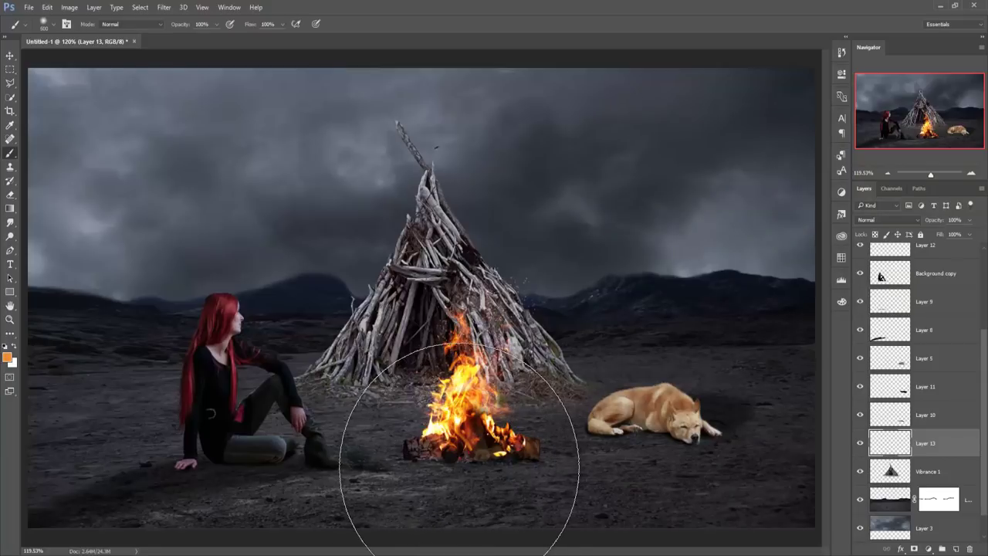
key(bracketright)
click(455, 466)
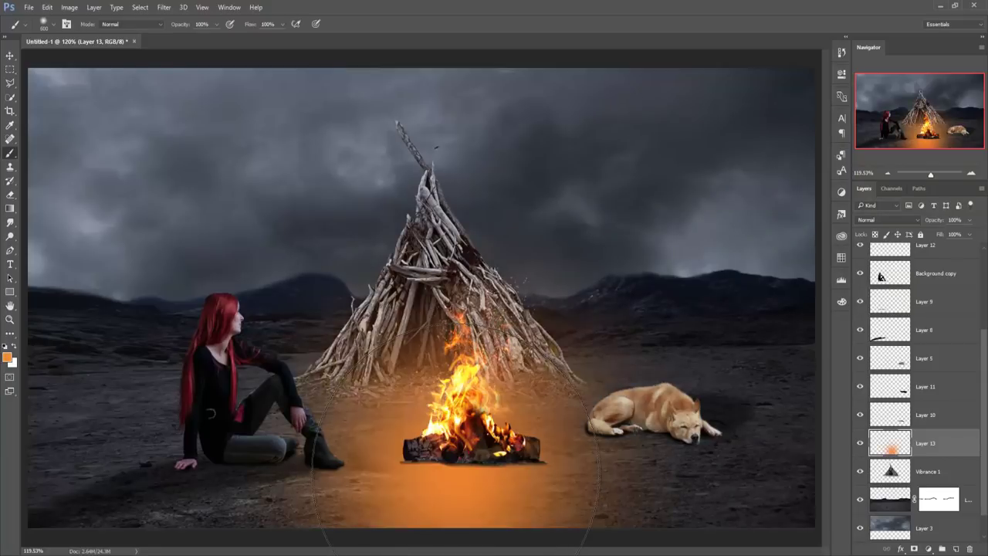
click(9, 57)
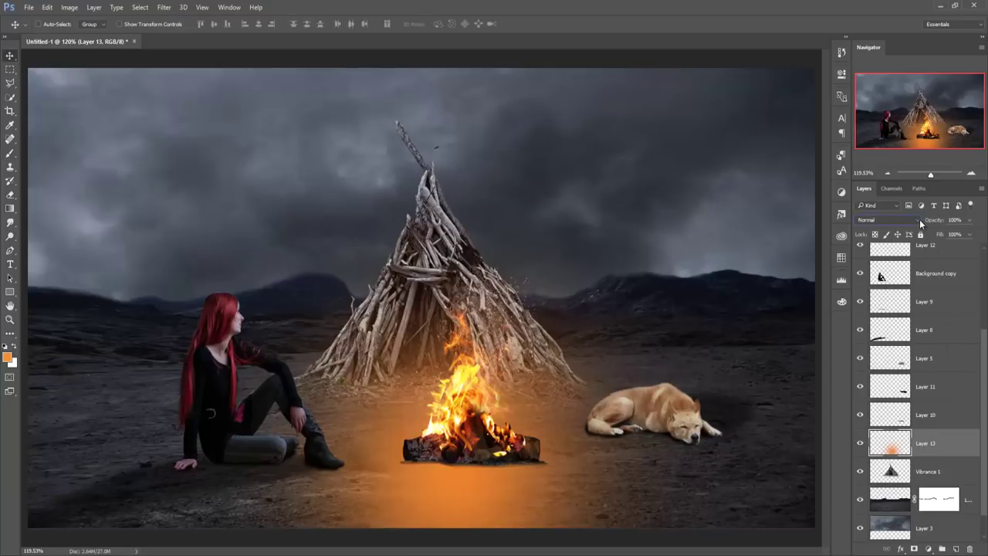
Set the Layer 13 glow to Overlay blending and duplicate it as Layer 13 copy.
click(920, 223)
click(869, 330)
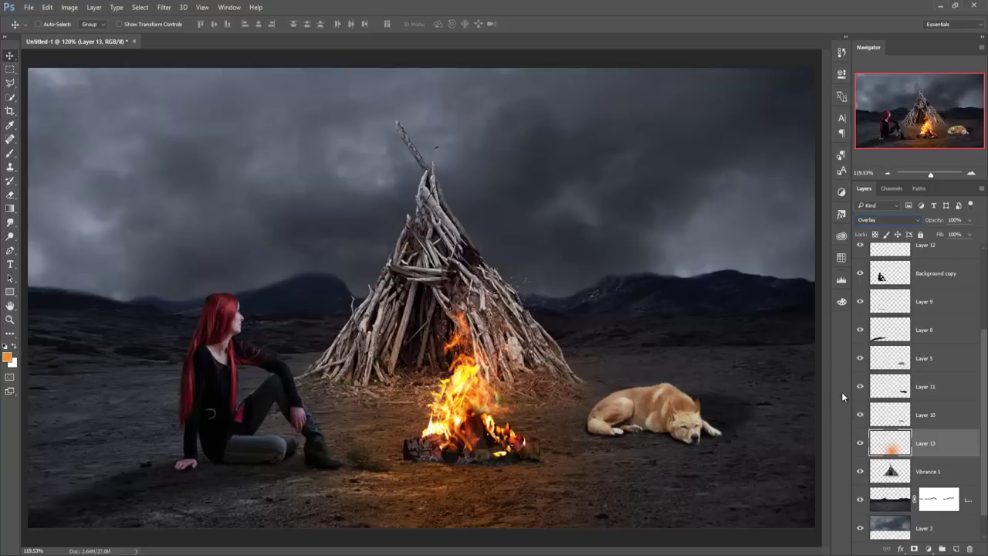
right_click(927, 450)
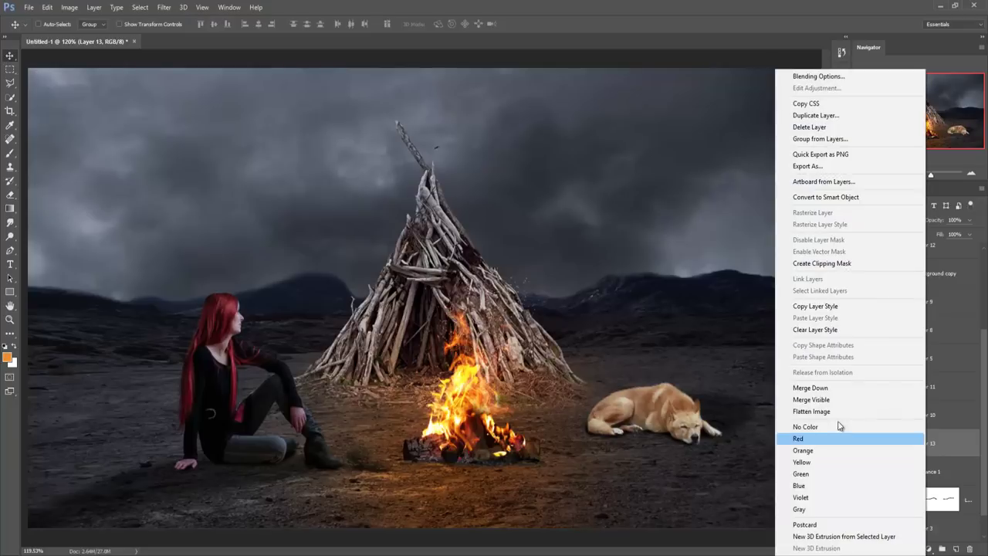
click(807, 115)
click(577, 174)
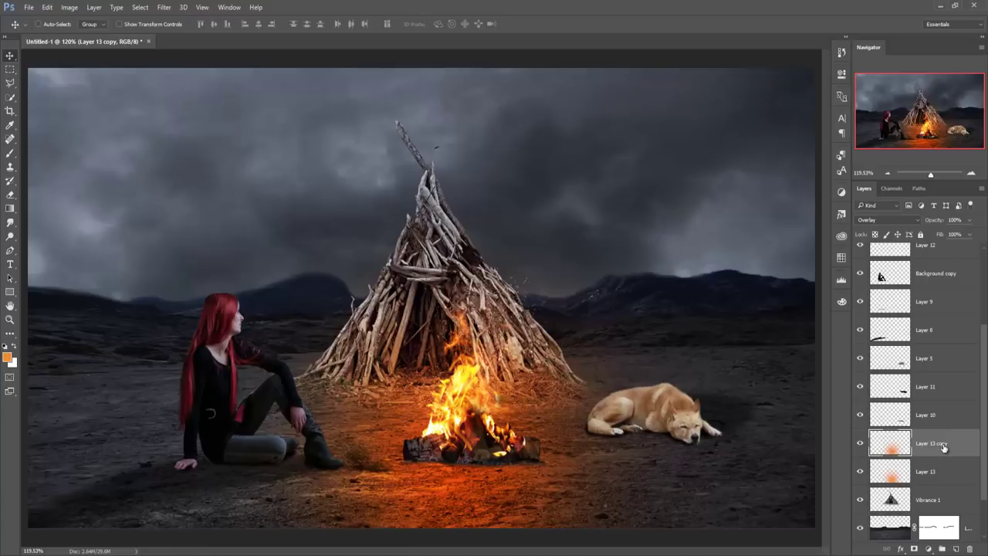
Stretch both glow layers wider and flatter across the ground around the fire.
shift+click(942, 467)
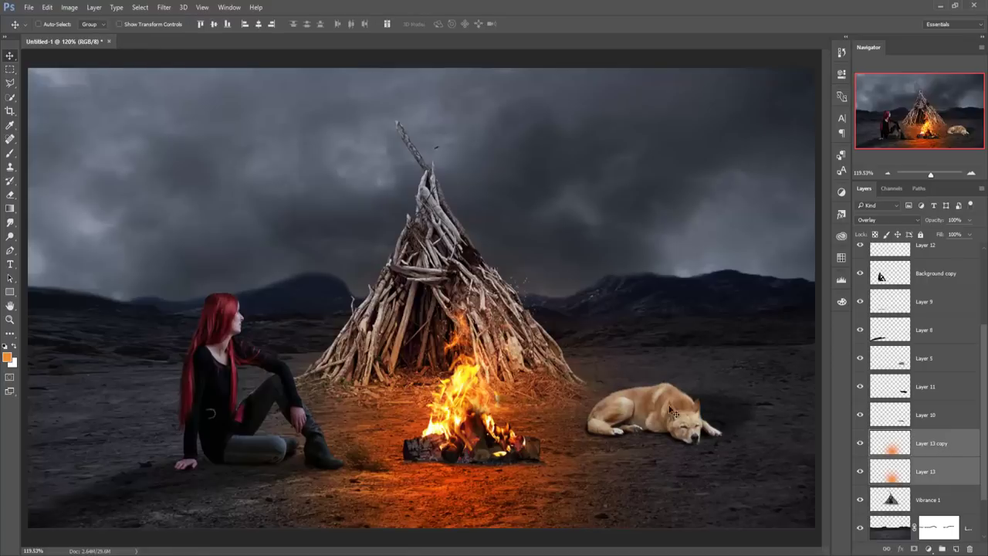
click(119, 24)
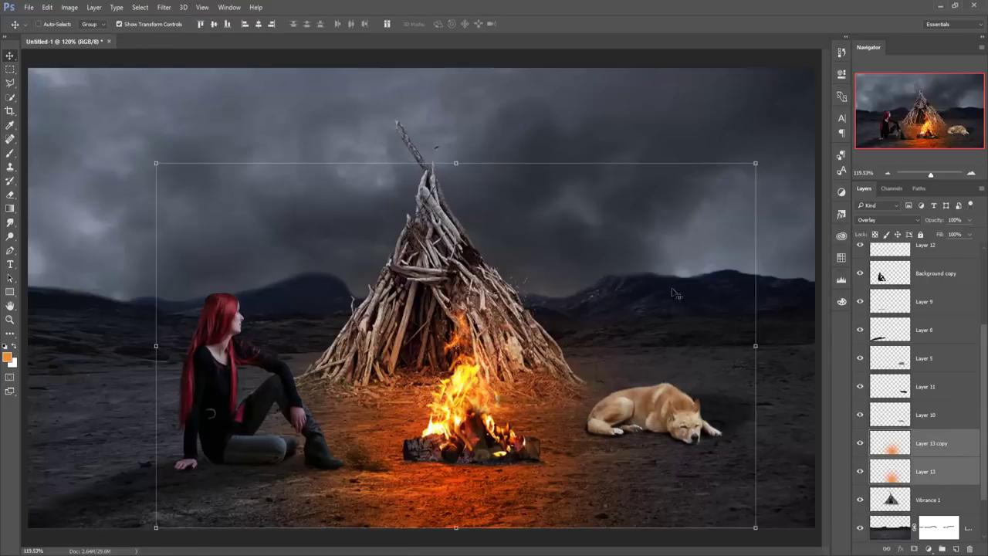
drag(755, 345, 815, 346)
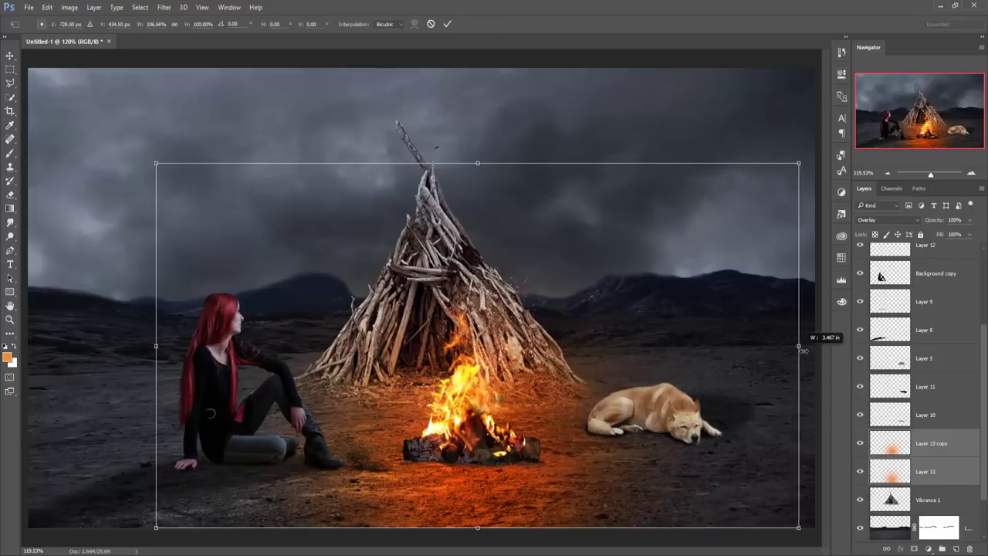
drag(150, 353, 75, 359)
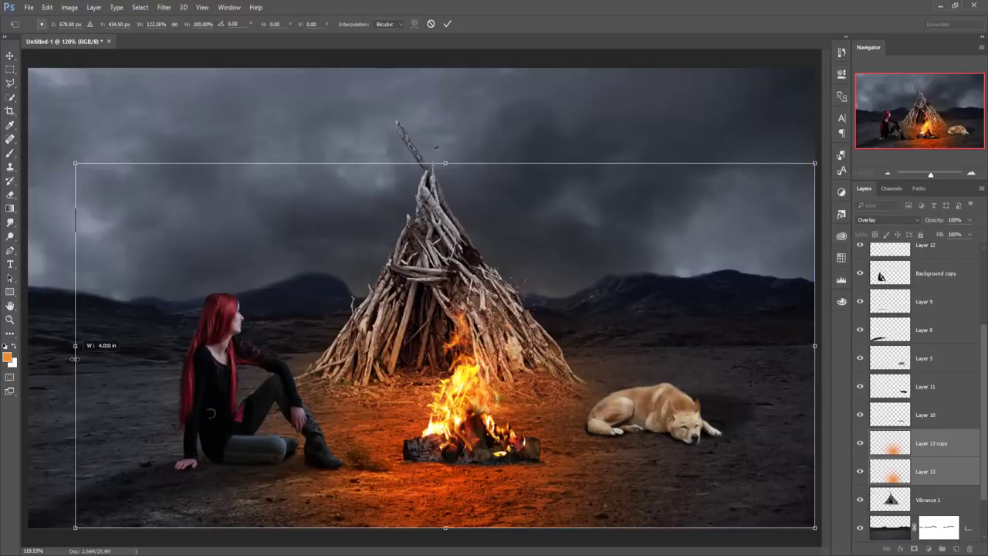
drag(445, 162, 450, 195)
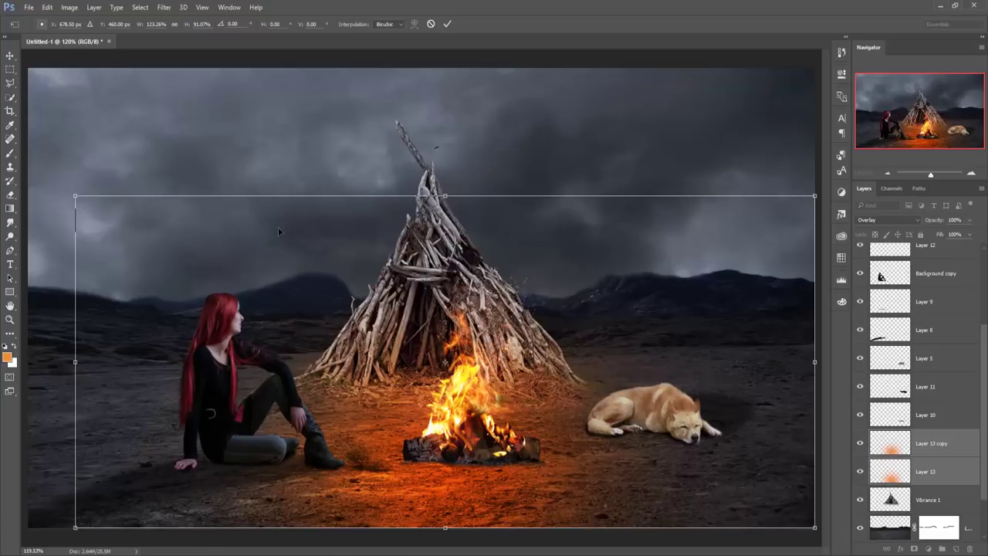
click(447, 24)
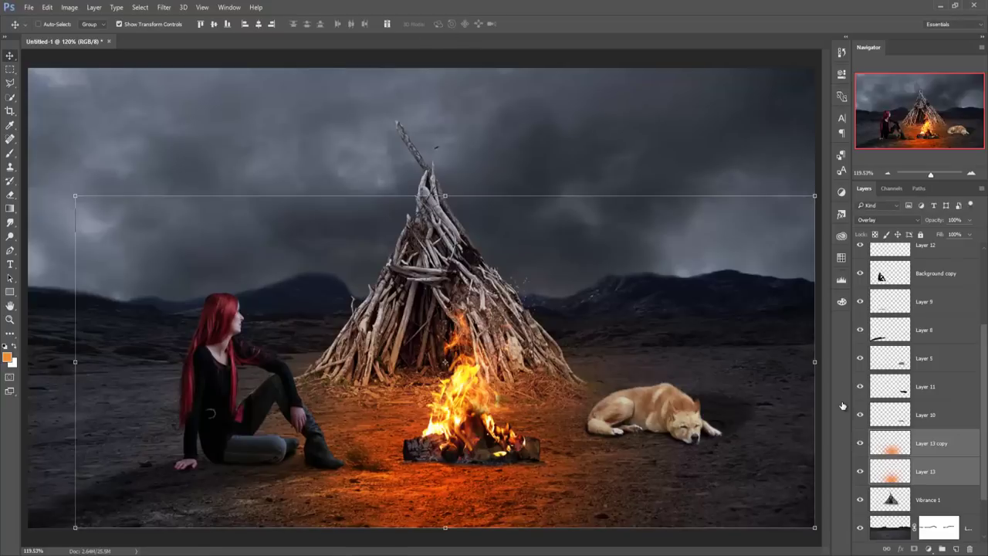
click(900, 278)
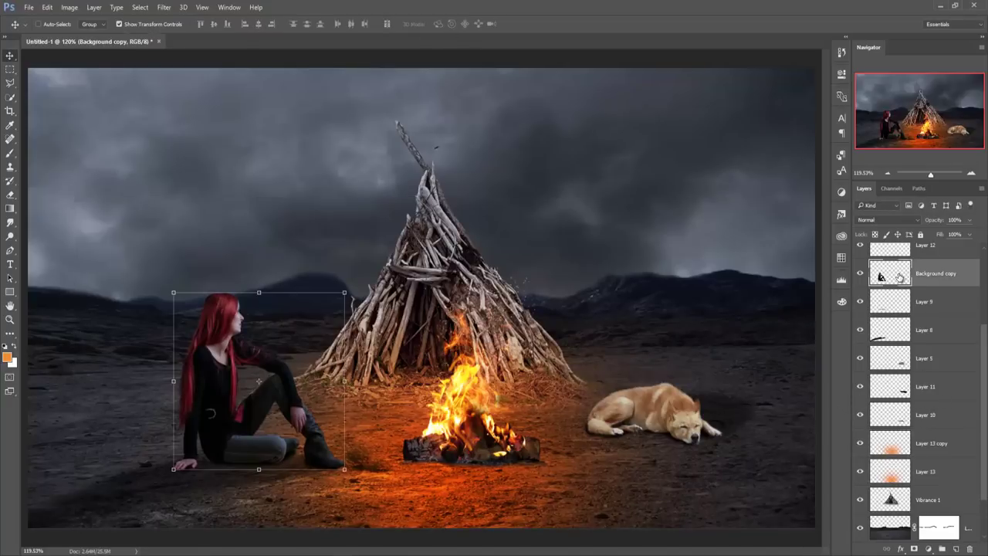
Add a new Overlay layer above the woman and paint a faint 26%-opacity orange glow down her arm.
click(955, 548)
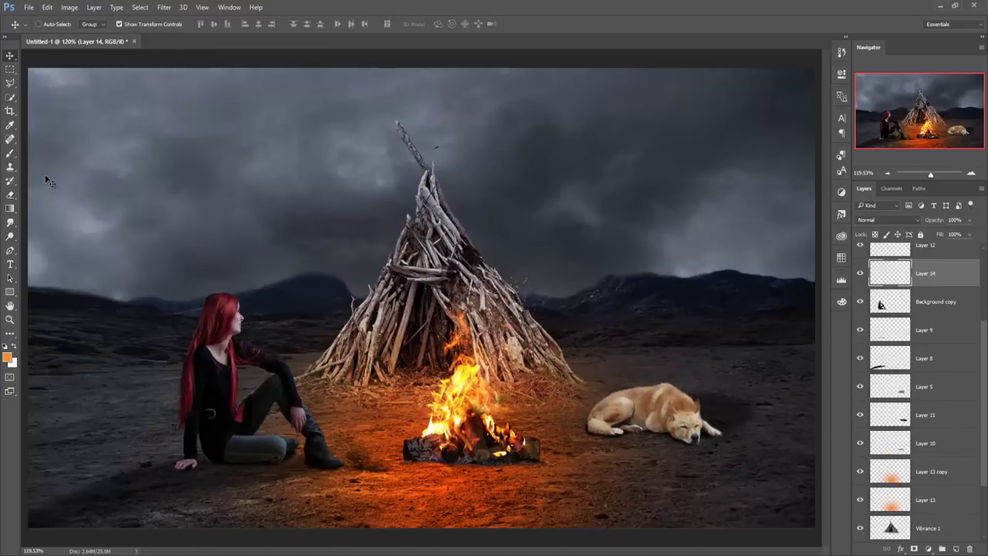
click(9, 156)
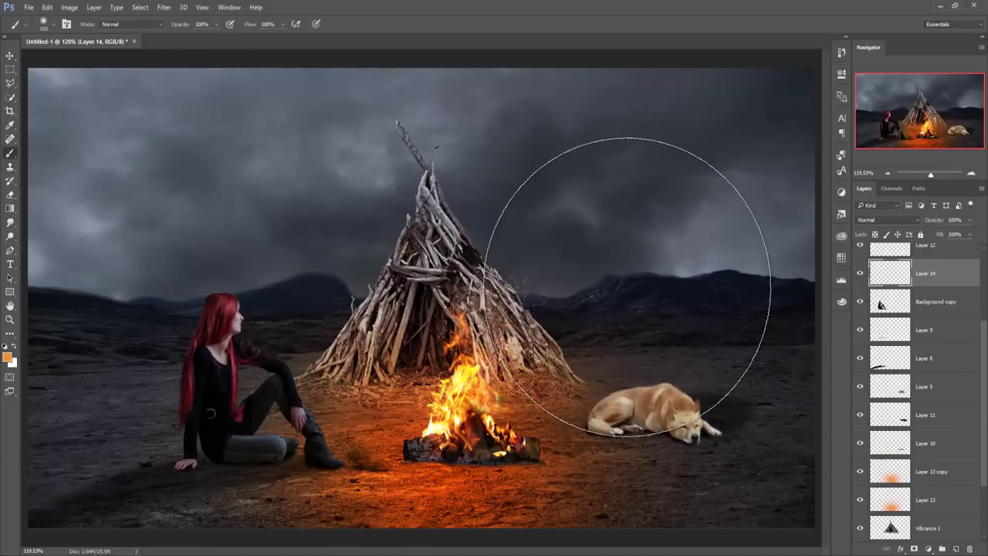
key(bracketleft)
key(bracketleft)
key(bracketleft)
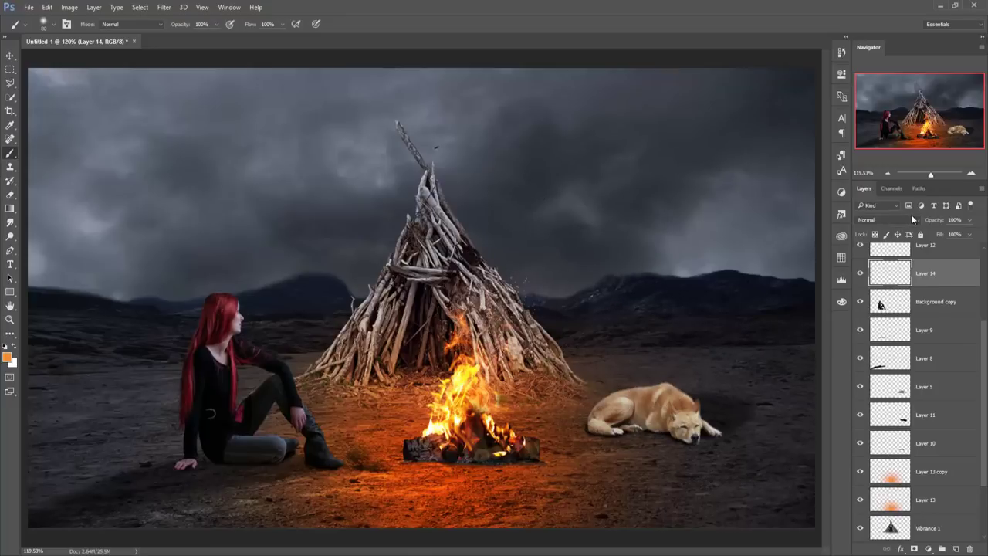
click(887, 220)
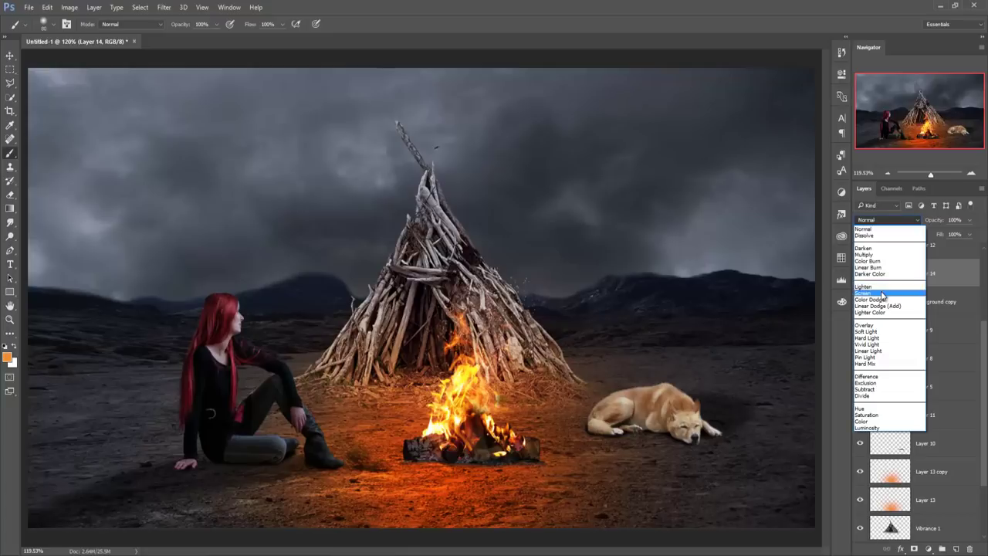
click(864, 325)
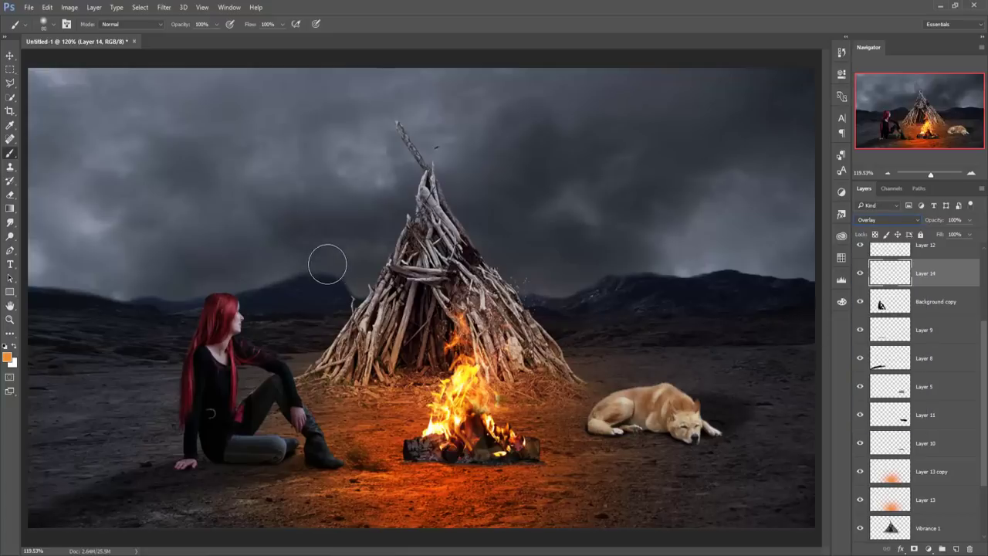
click(216, 25)
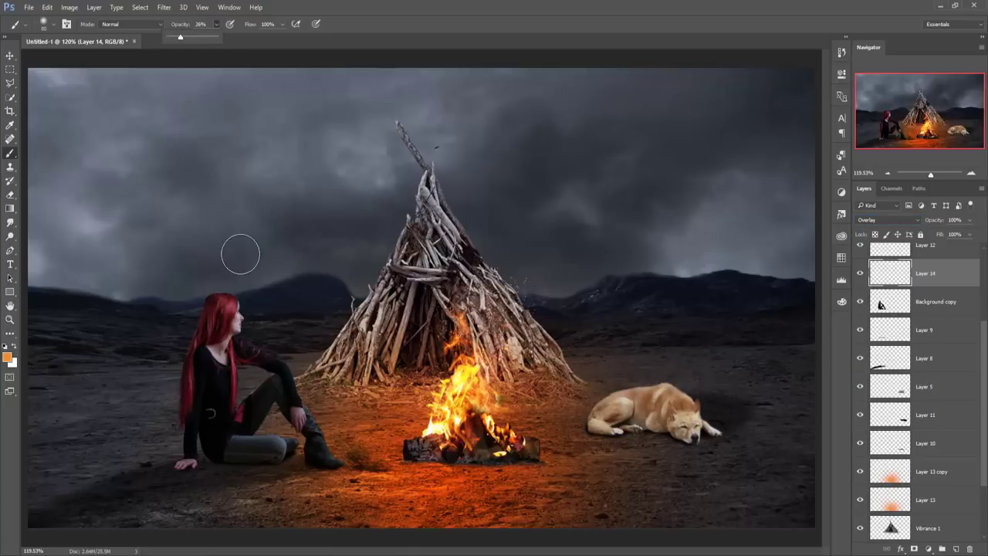
click(237, 281)
mouse_move(243, 317)
mouse_down()
mouse_move(247, 335)
mouse_move(315, 407)
mouse_move(289, 397)
mouse_move(309, 432)
mouse_move(301, 423)
mouse_up()
Clip Layer 14 to the woman and paint full-opacity orange firelight on her knee, leg and hair.
right_click(936, 281)
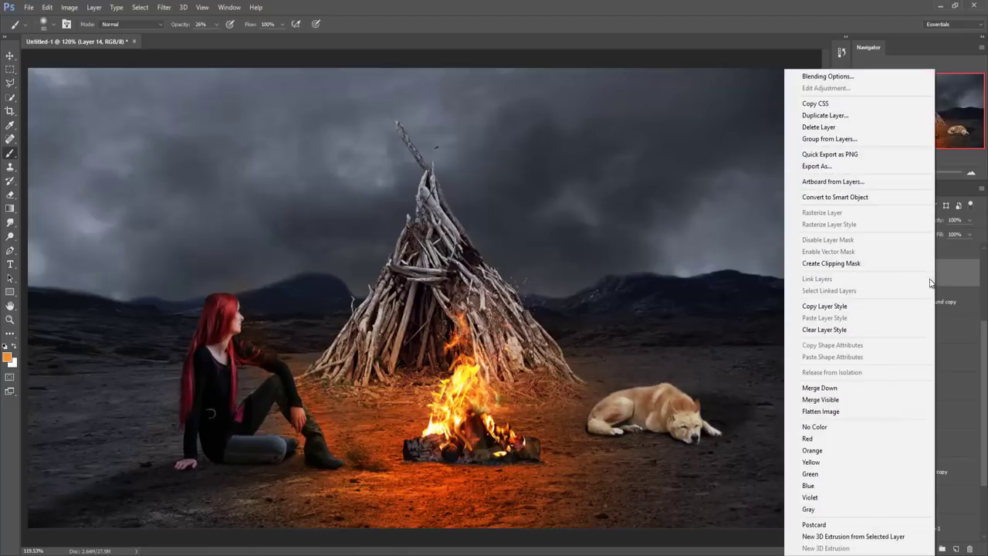
click(870, 264)
mouse_move(299, 395)
mouse_down()
mouse_move(275, 364)
mouse_move(282, 379)
mouse_up()
drag(217, 26, 293, 51)
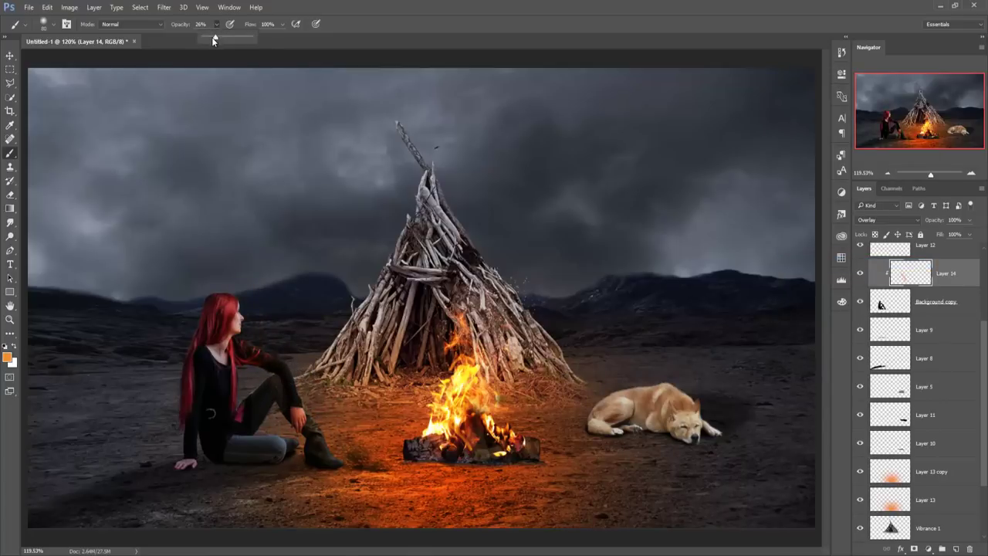
mouse_move(290, 403)
mouse_down()
mouse_move(309, 436)
mouse_move(298, 420)
mouse_move(233, 447)
mouse_move(265, 456)
mouse_move(190, 470)
mouse_move(308, 436)
mouse_up()
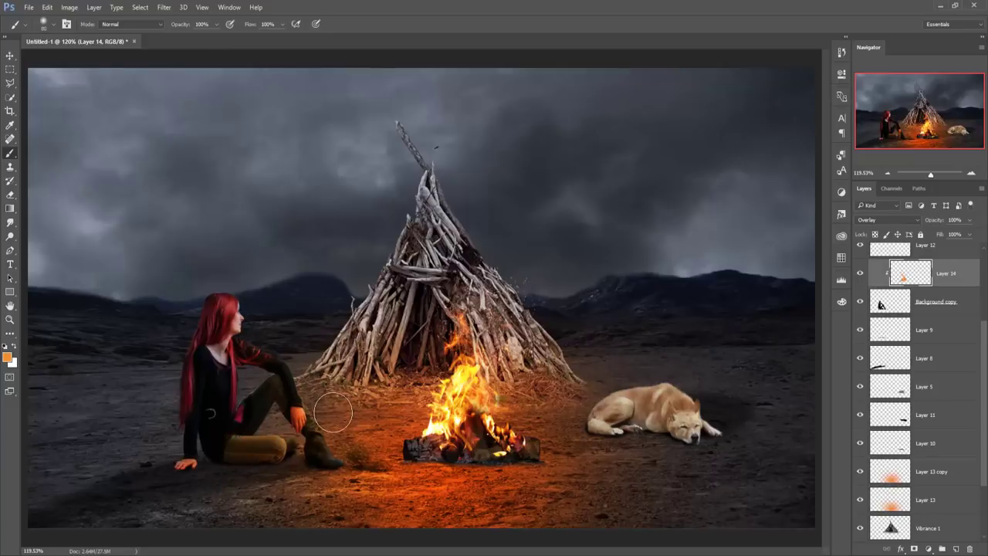
mouse_move(257, 319)
mouse_down()
mouse_move(221, 280)
mouse_move(250, 348)
mouse_move(247, 331)
mouse_move(235, 429)
mouse_up()
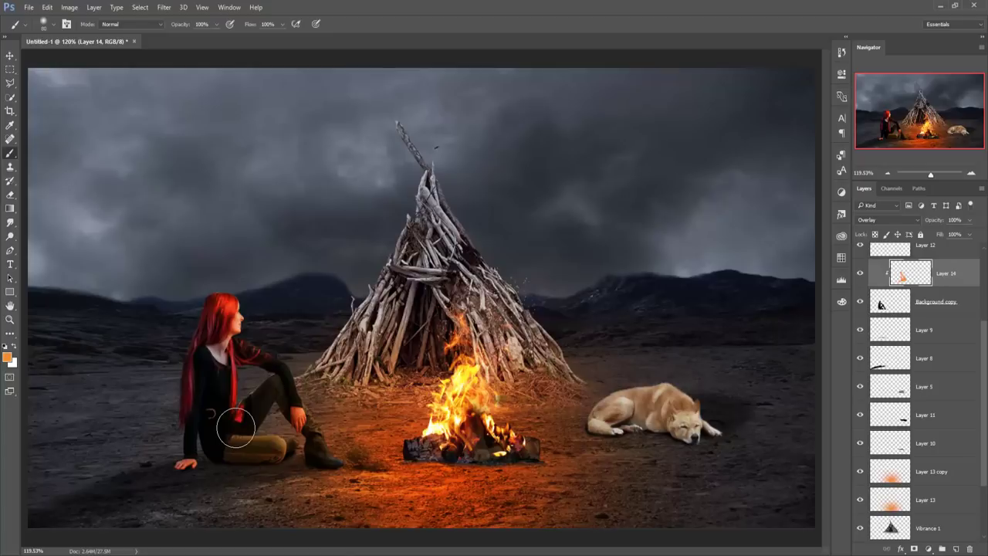
Lower Layer 14's opacity to 74%.
drag(969, 220, 956, 237)
click(887, 307)
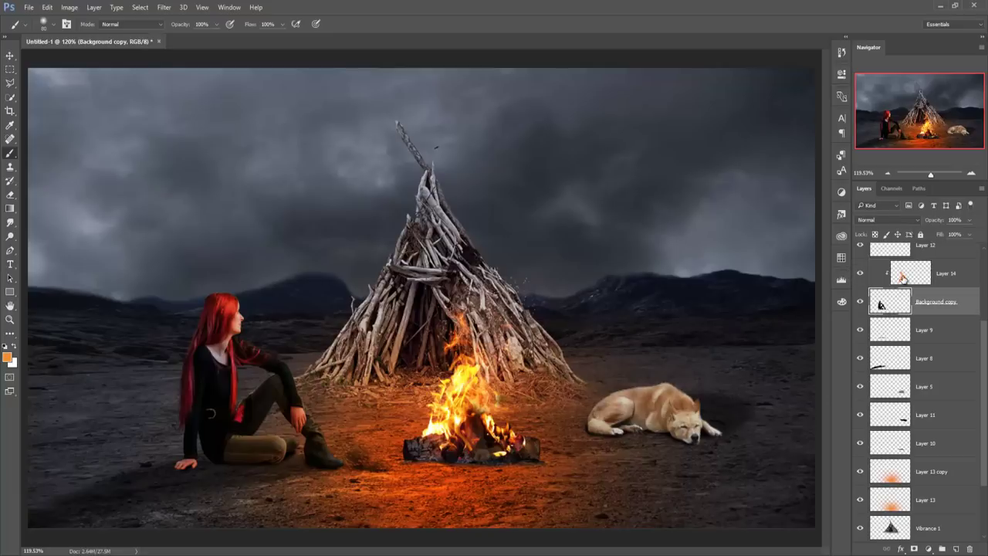
click(905, 280)
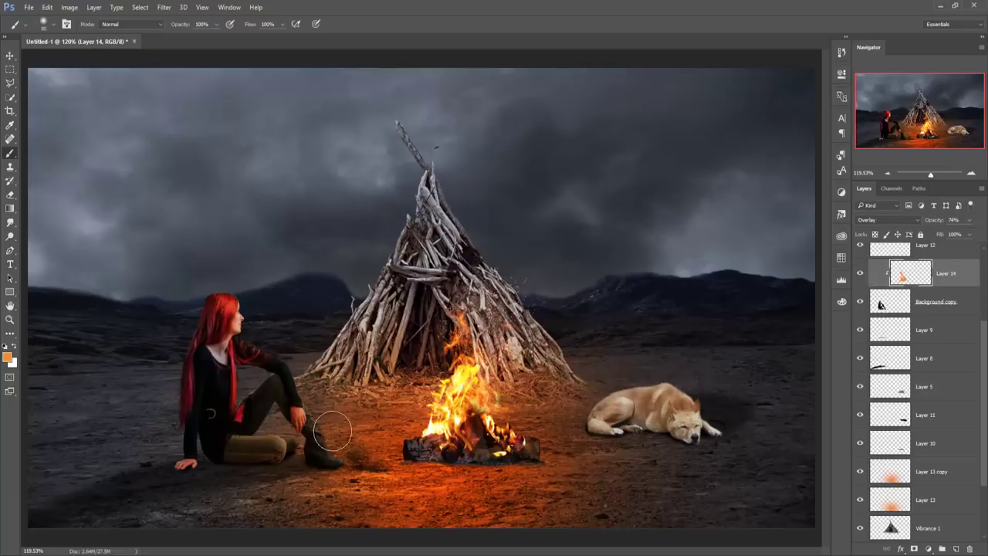
click(11, 55)
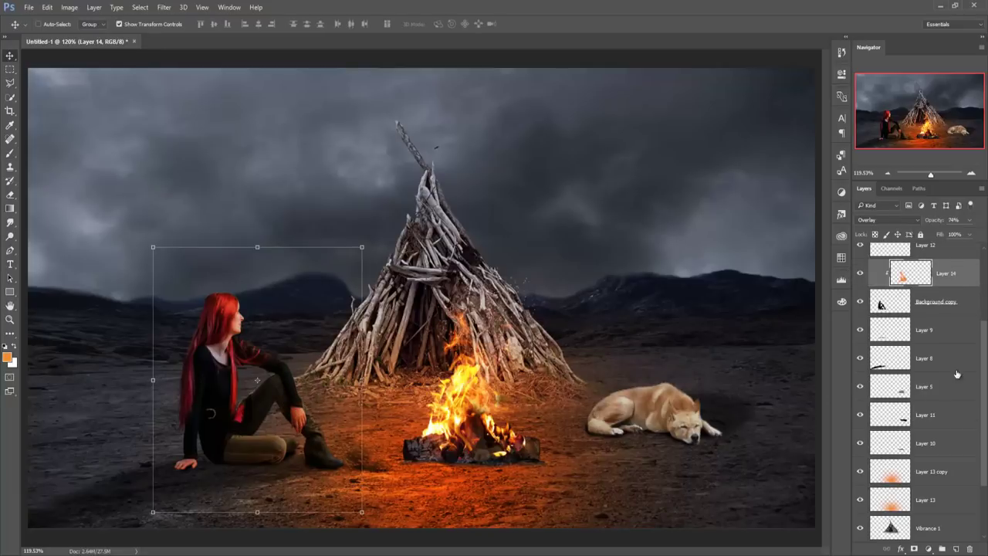
Select the dog's Layer 5 and add a new Overlay-blended layer above it.
scroll(945, 339, up, 2)
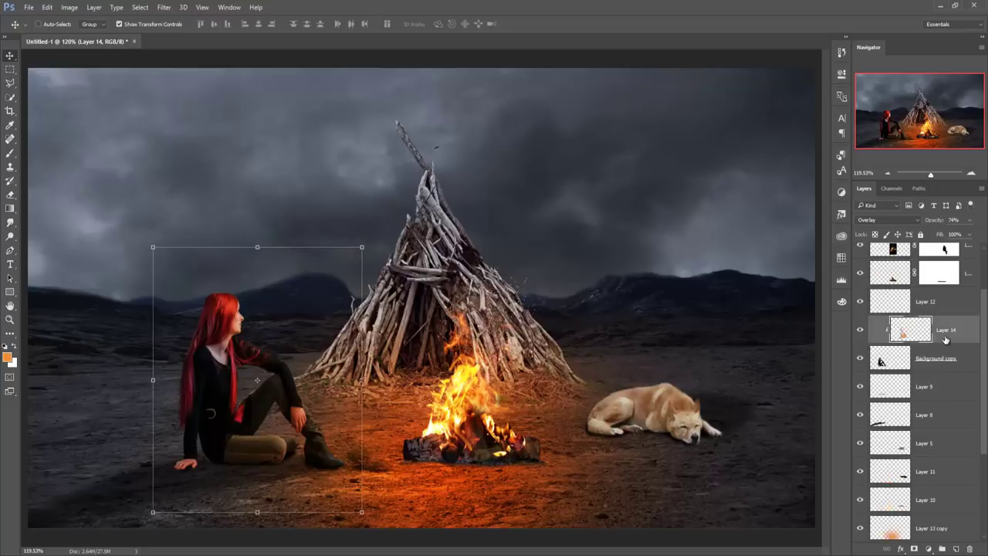
scroll(945, 340, up, 1)
scroll(949, 345, down, 5)
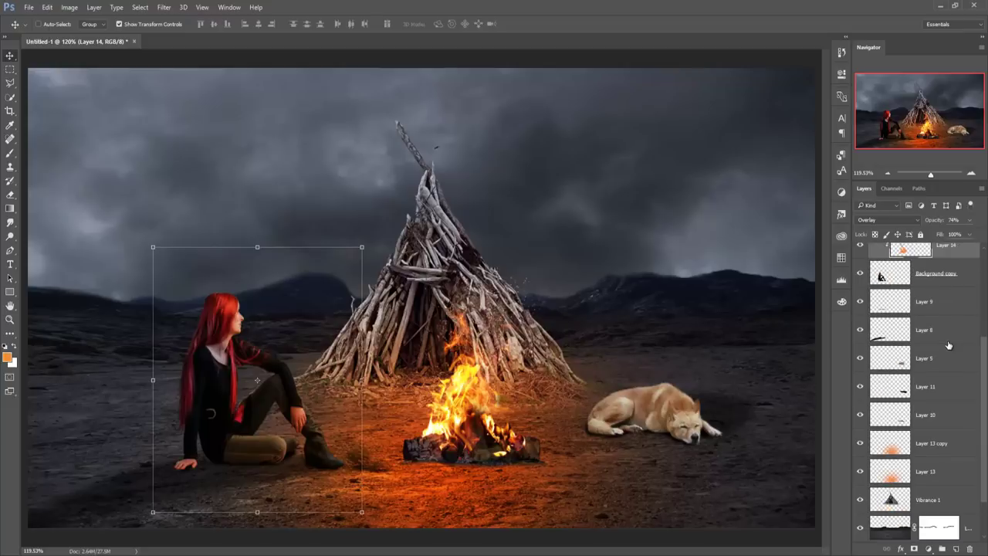
scroll(948, 345, down, 1)
scroll(948, 344, up, 3)
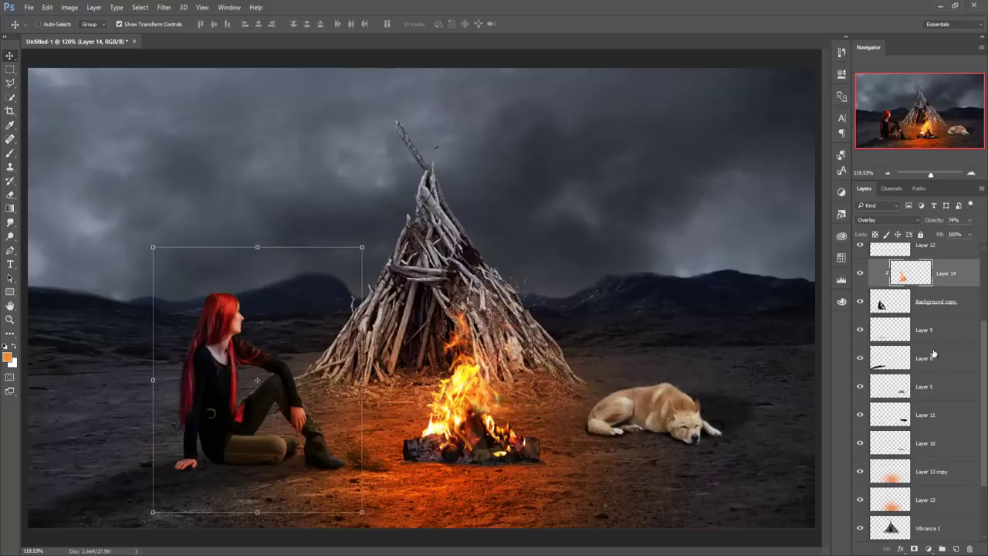
click(913, 392)
click(955, 547)
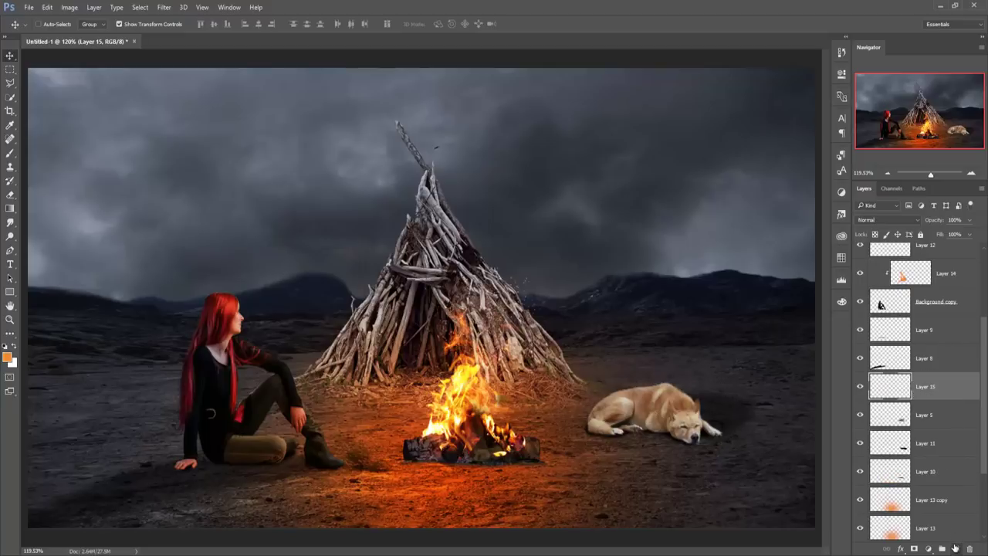
click(895, 222)
click(887, 330)
Paint orange firelight onto the sleeping dog and fade the layer to 53% opacity.
click(10, 153)
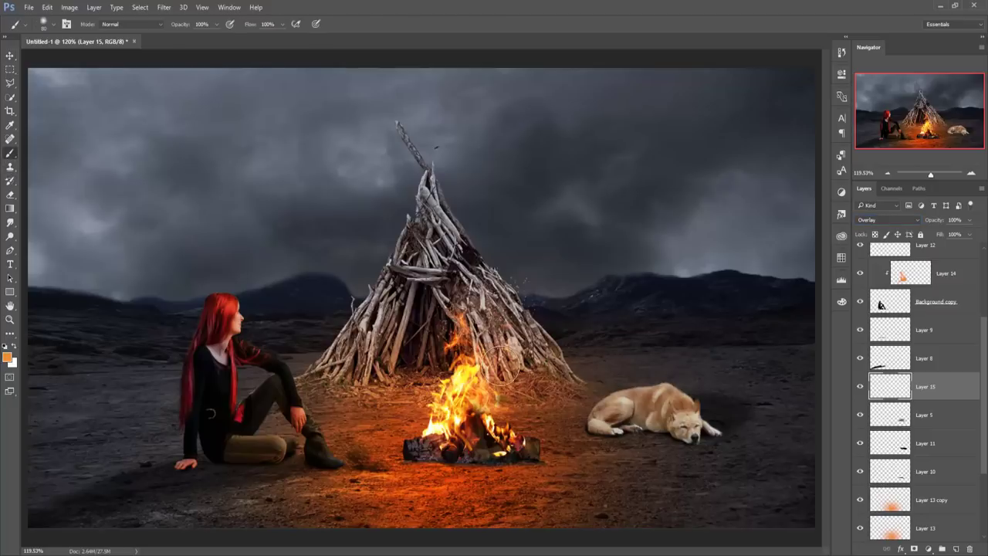
mouse_move(593, 423)
mouse_down()
mouse_move(711, 437)
mouse_move(690, 430)
mouse_up()
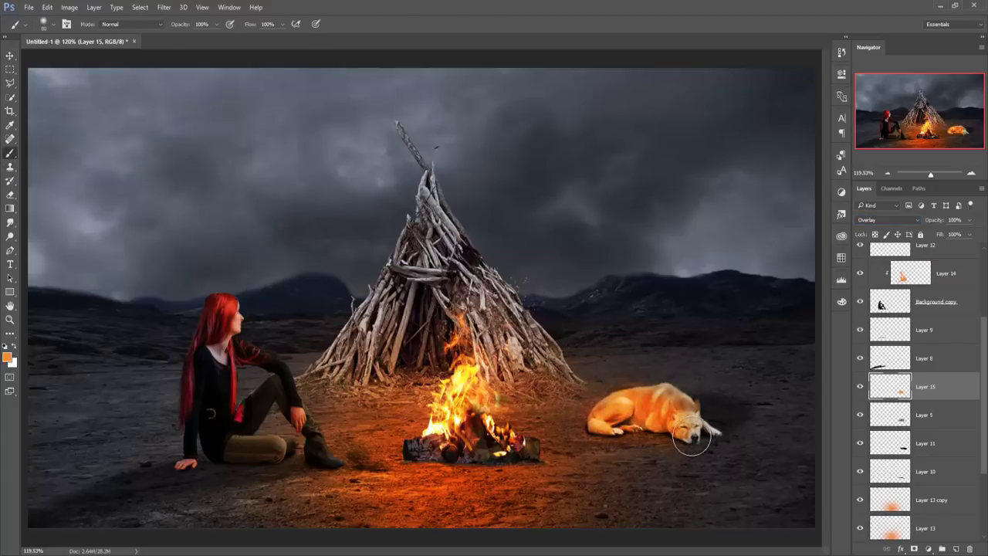
drag(970, 221, 949, 235)
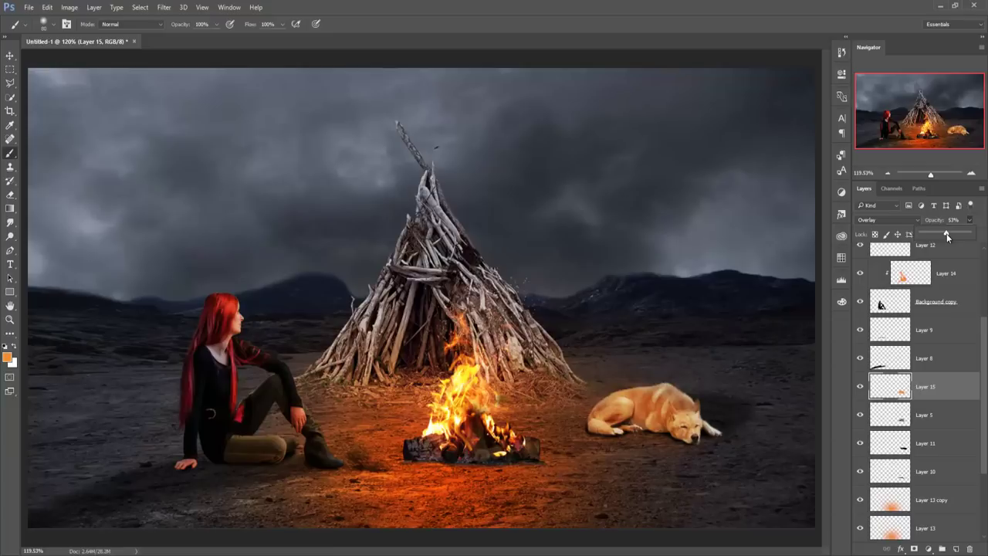
click(11, 57)
click(11, 58)
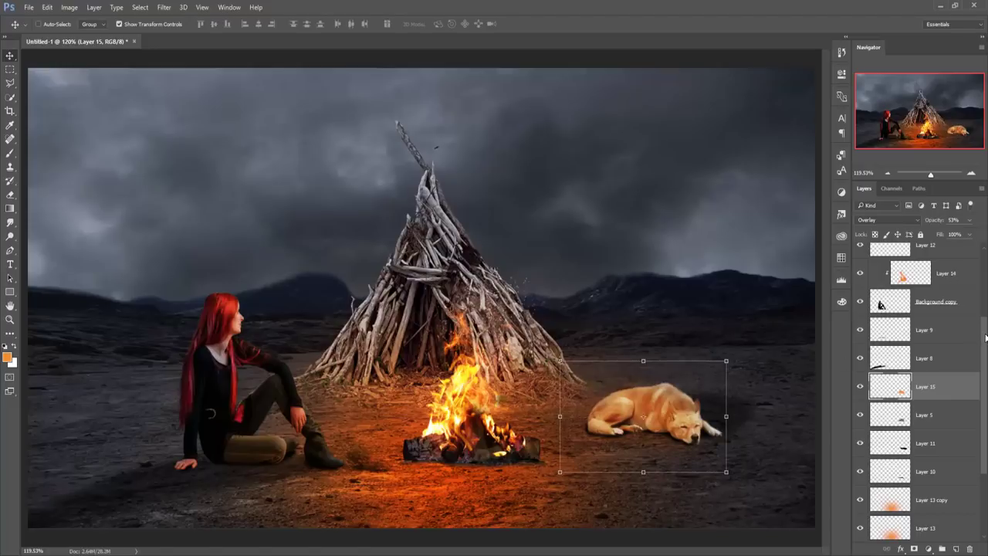
scroll(985, 335, up, 5)
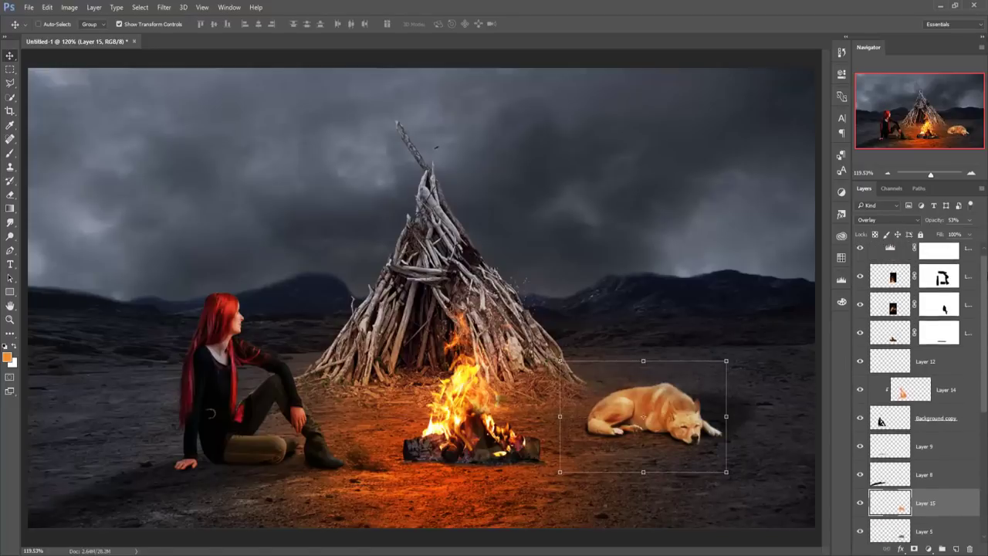
Add a top Color Balance layer with midtones -12 cyan/red, -5 magenta/green, +19 yellow/blue.
click(969, 260)
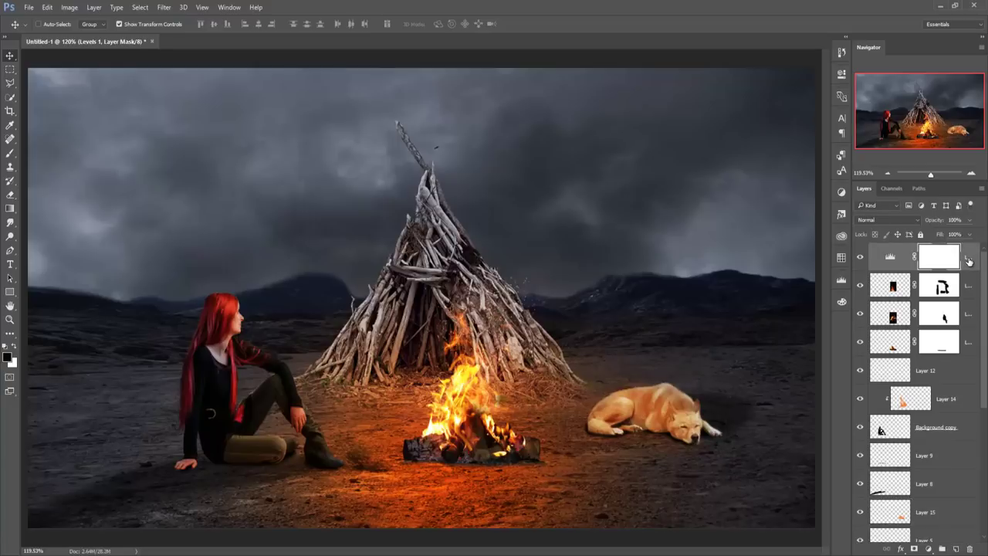
click(927, 548)
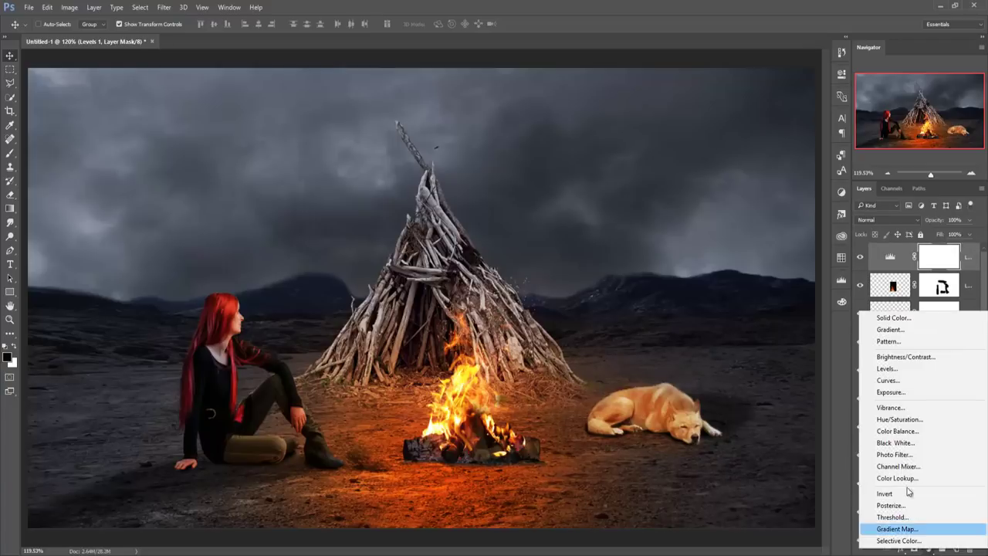
click(898, 430)
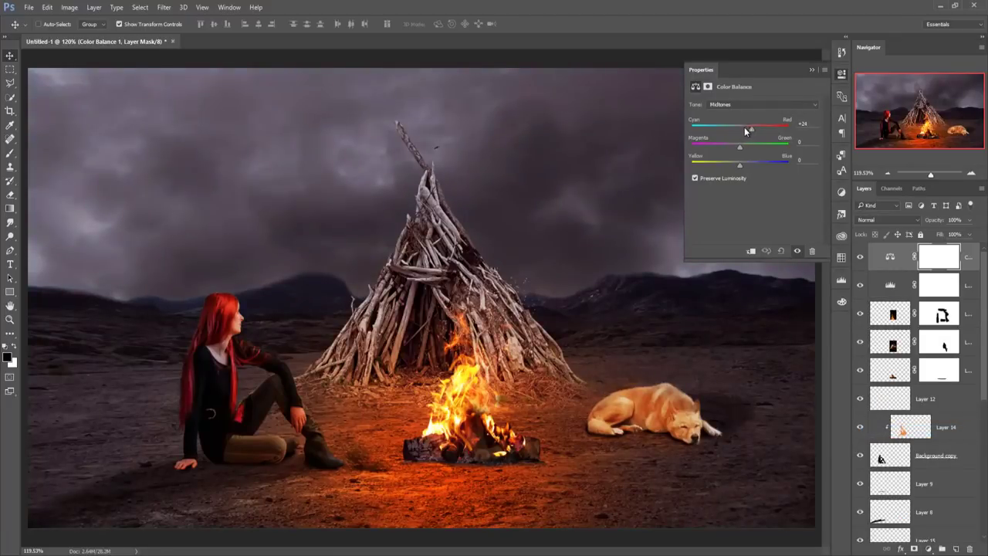
drag(741, 128, 736, 128)
drag(738, 146, 735, 147)
click(810, 69)
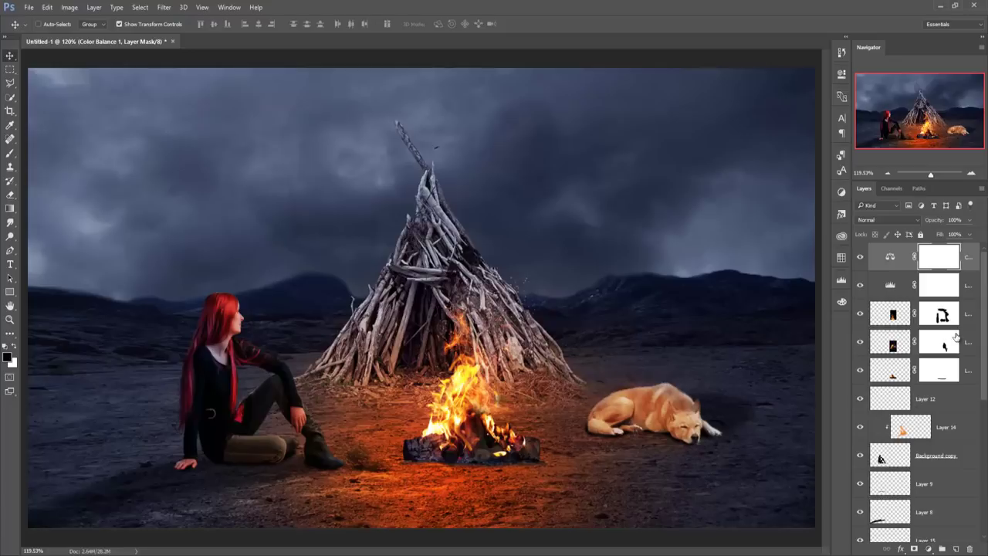
click(970, 264)
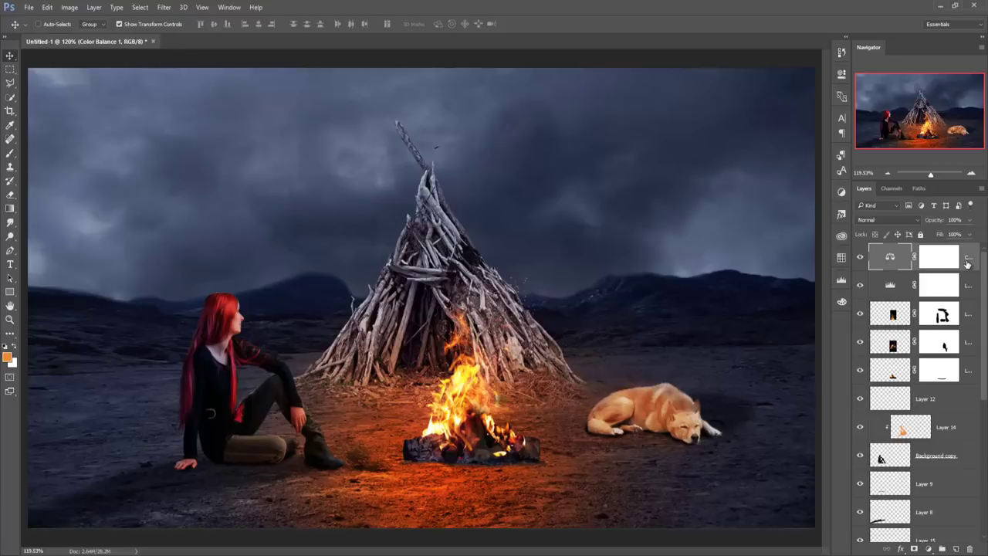
Add a Selective Color adjustment clipped to Layer 14 with Reds Cyan +52, Yellow +48, Black +20.
click(934, 457)
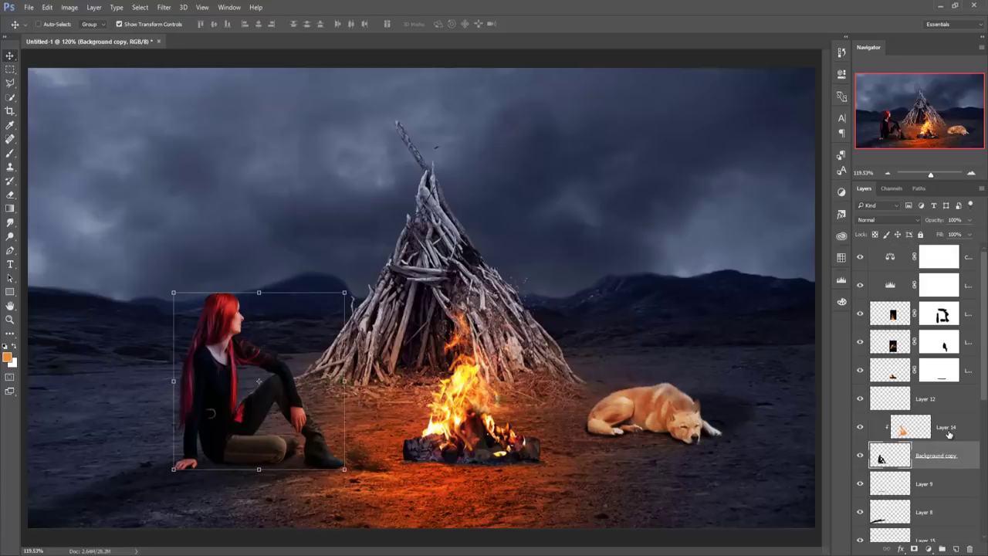
click(950, 434)
click(928, 549)
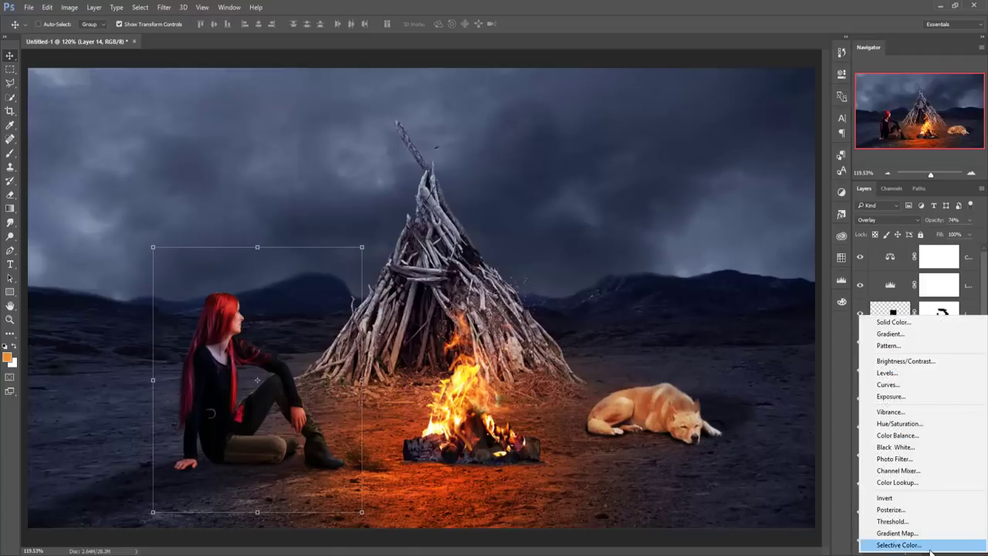
click(895, 531)
click(749, 251)
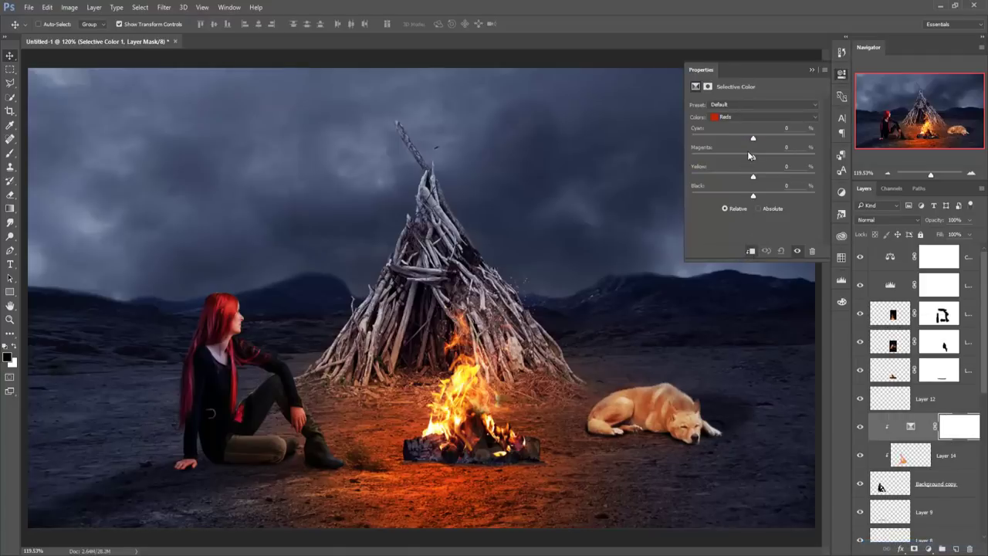
mouse_move(753, 139)
mouse_down()
mouse_move(807, 139)
mouse_move(738, 160)
mouse_move(760, 160)
mouse_up()
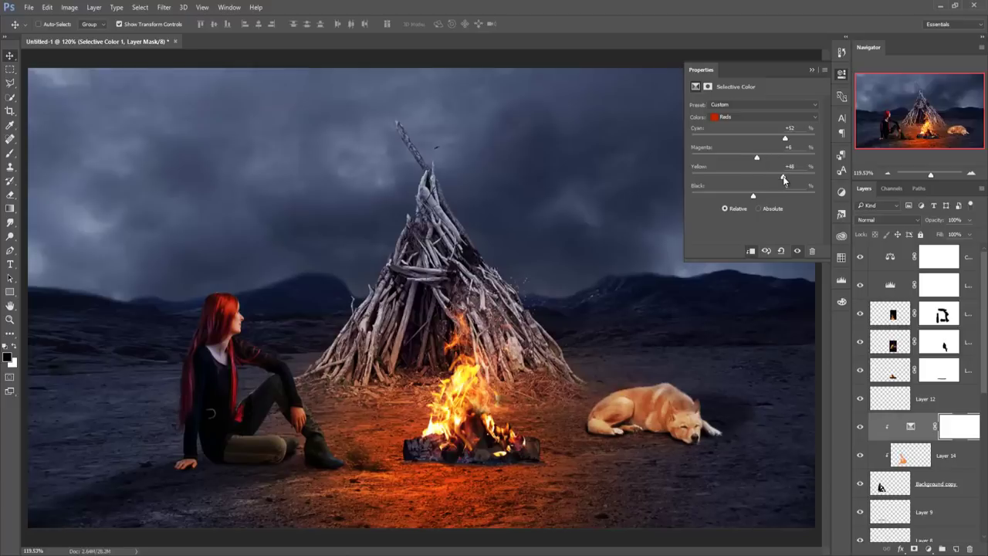
drag(754, 195, 766, 197)
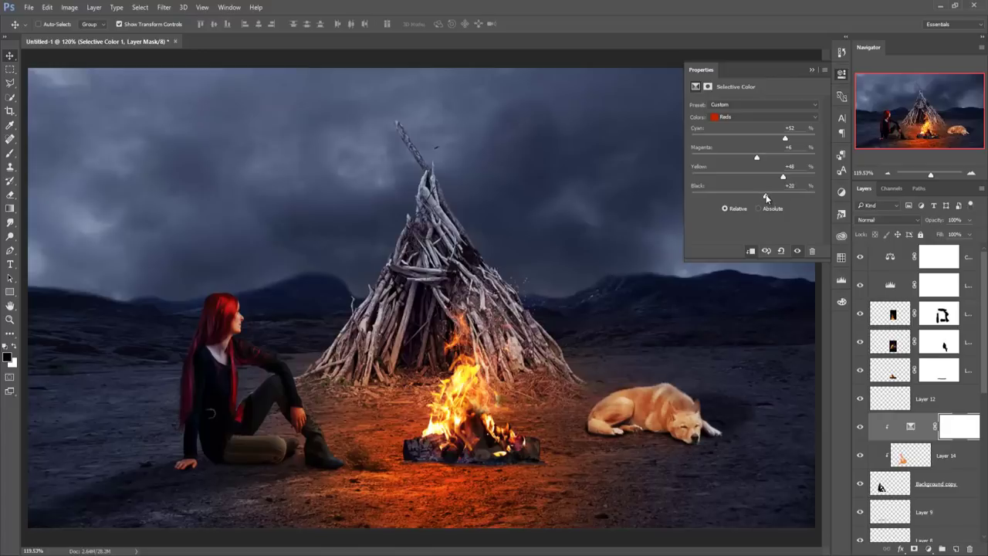
click(813, 70)
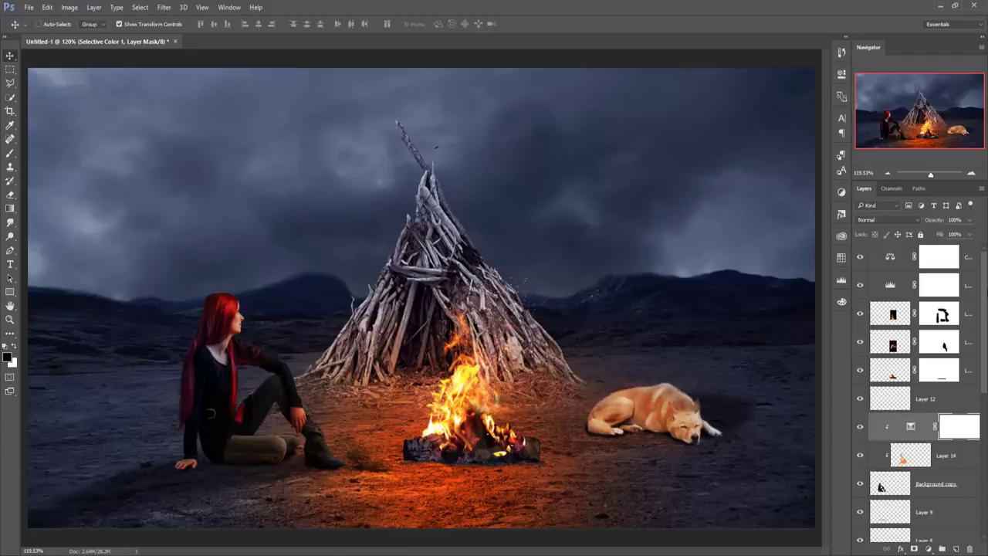
click(970, 262)
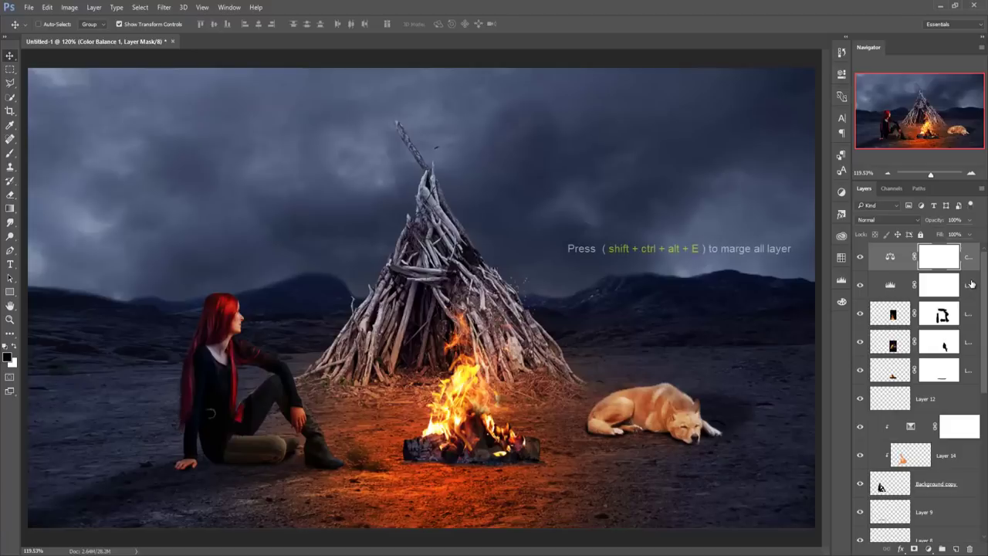
Merge all visible layers into Layer 16 and lower its exposure and temperature in Camera Raw.
key(shift+ctrl+alt+e)
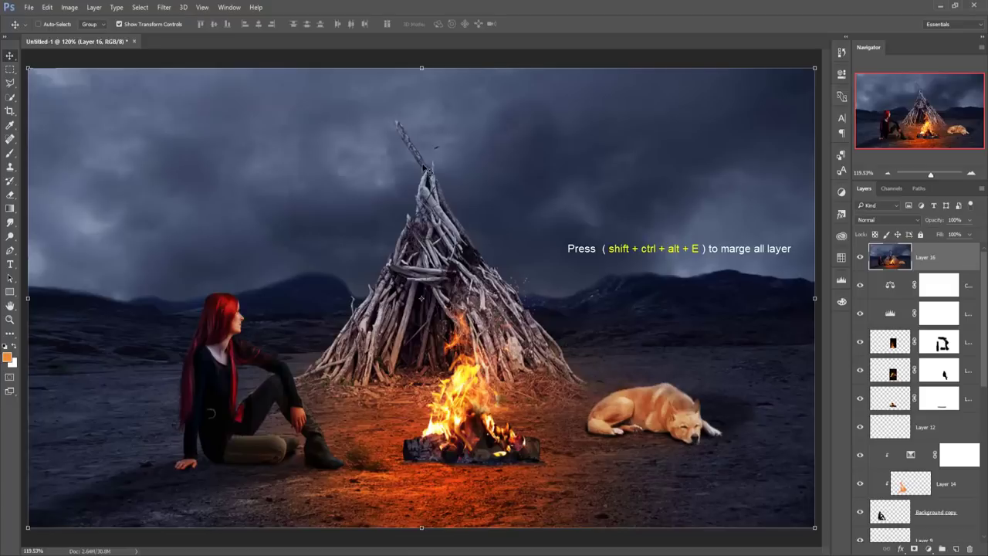
click(164, 7)
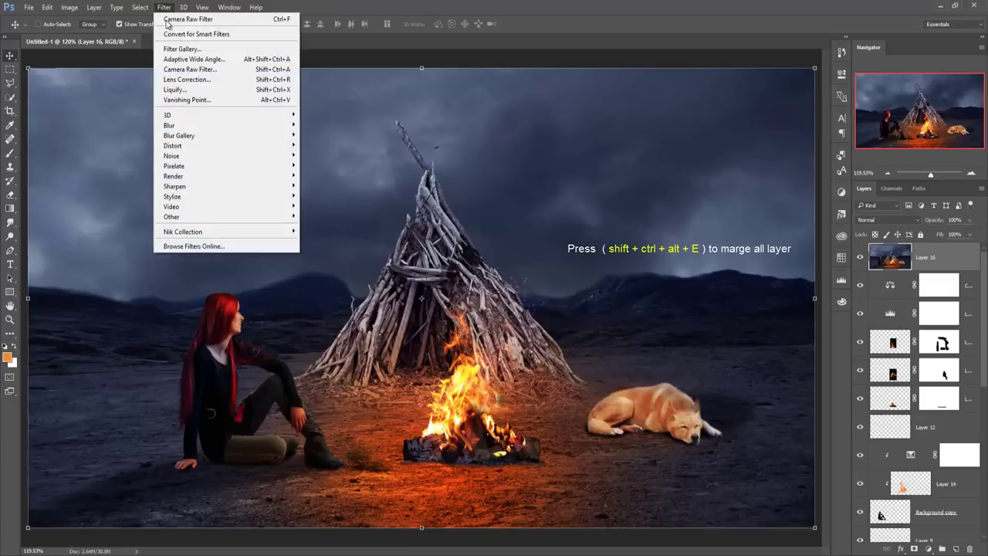
click(190, 69)
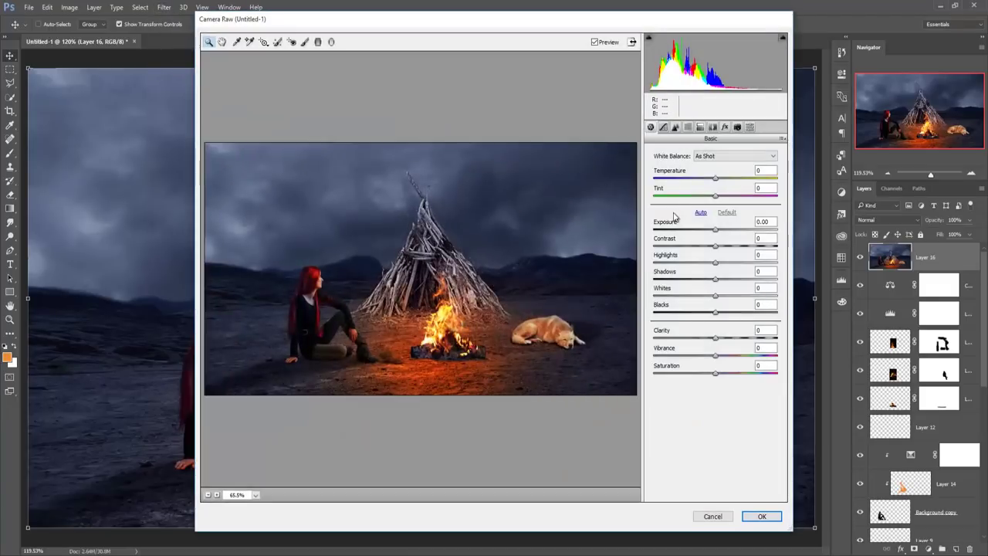
drag(715, 179, 720, 181)
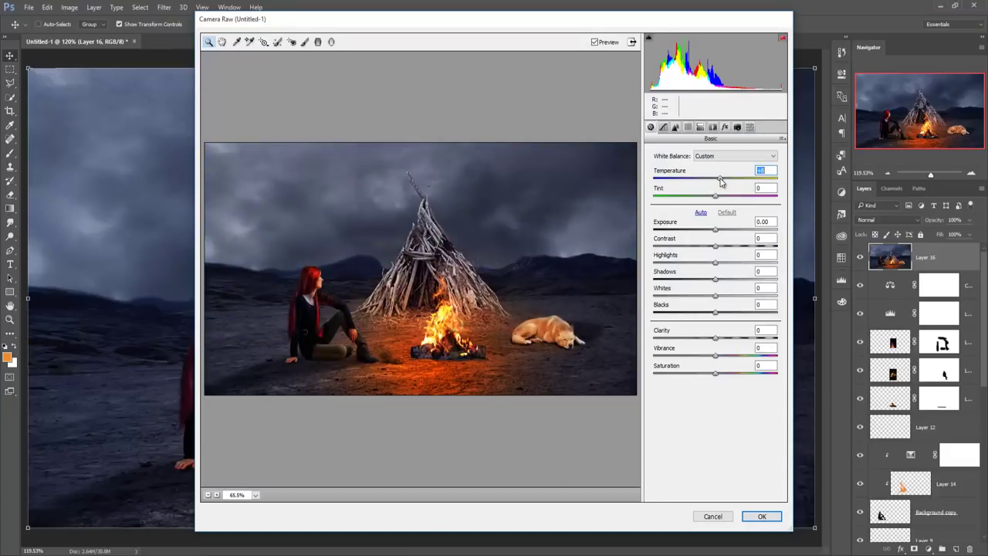
drag(714, 232, 709, 233)
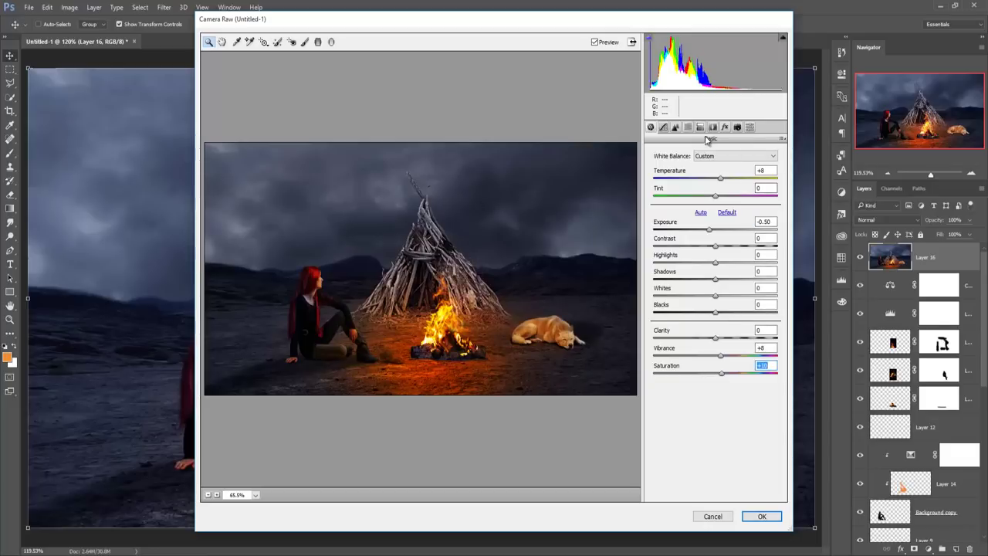
Split-tone the image with warm highlights and blue shadows at hue 188.
click(700, 126)
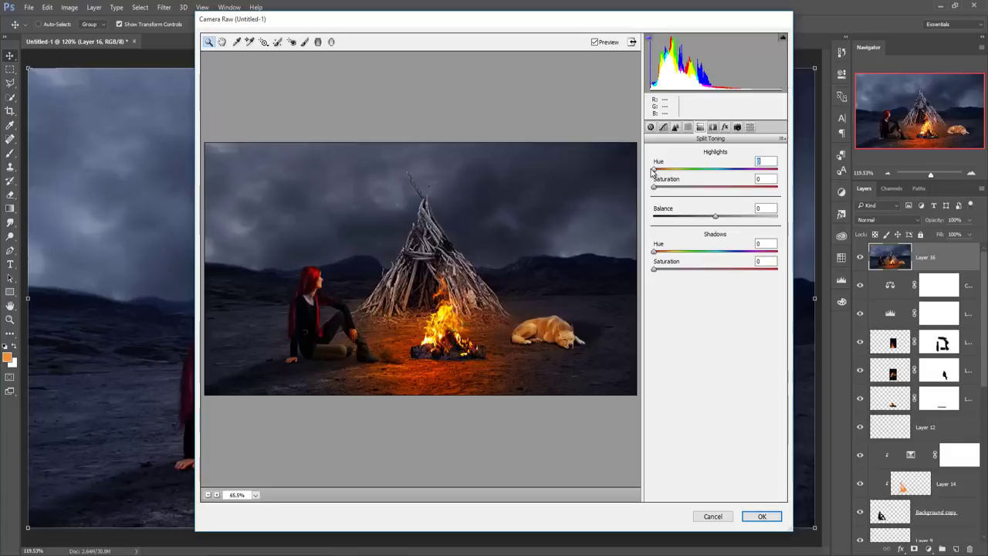
mouse_move(654, 169)
mouse_down()
mouse_move(673, 170)
mouse_move(664, 187)
mouse_up()
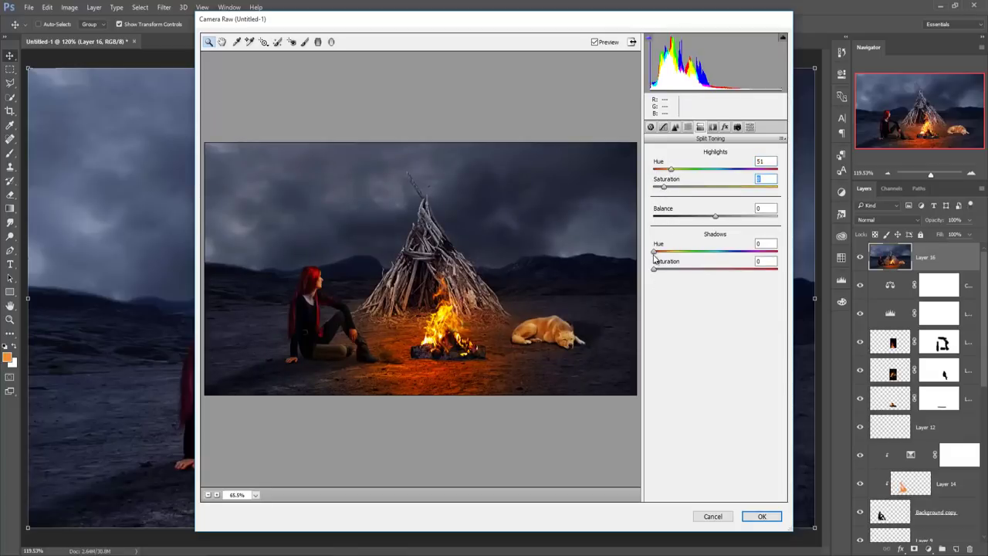
drag(654, 251, 717, 254)
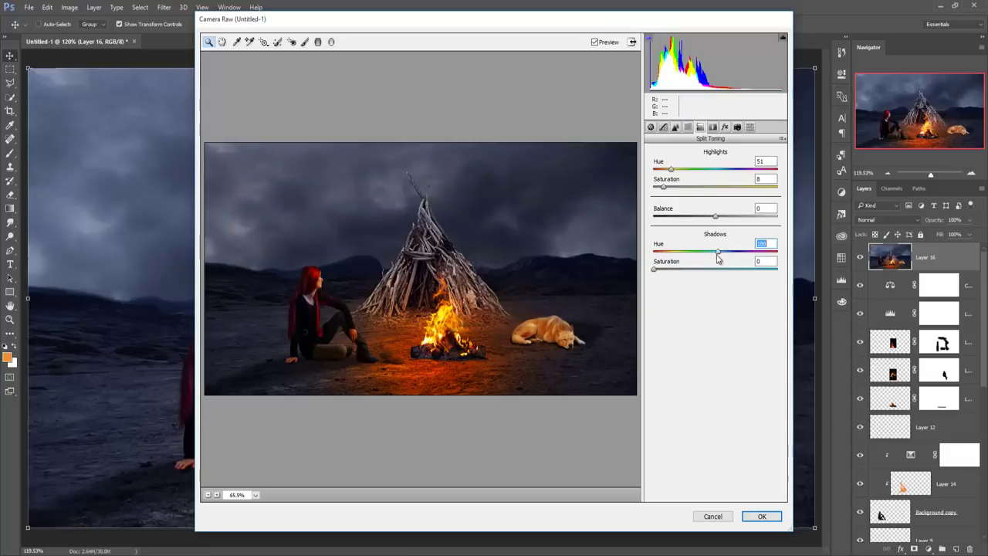
click(654, 269)
drag(653, 272, 667, 271)
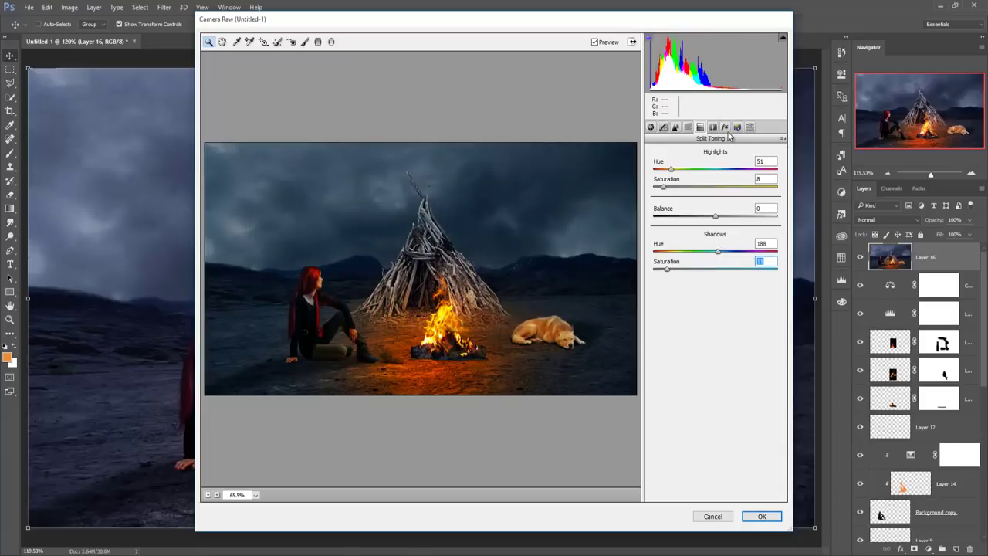
Darken the edges with a negative post-crop vignette and apply the Camera Raw grade.
click(713, 127)
click(724, 128)
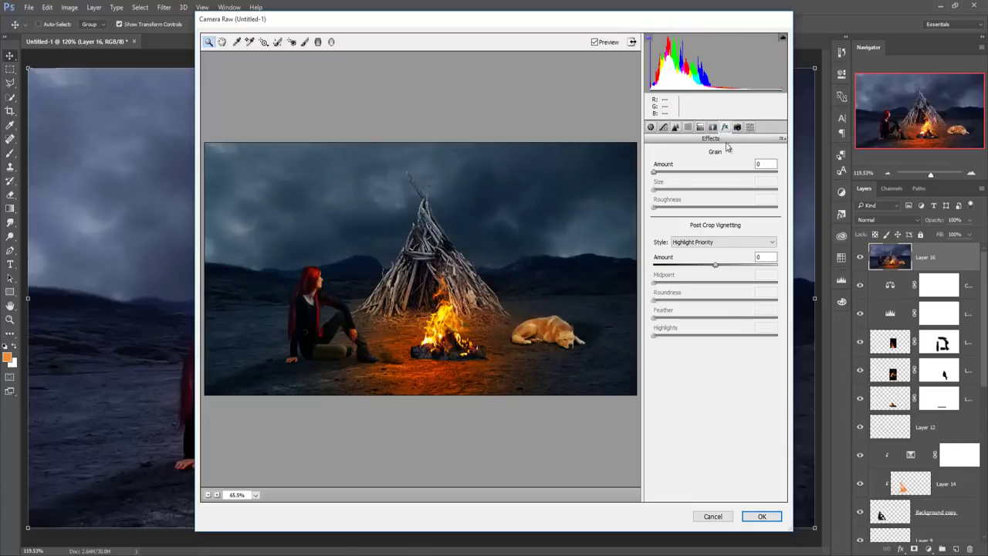
drag(715, 265, 702, 272)
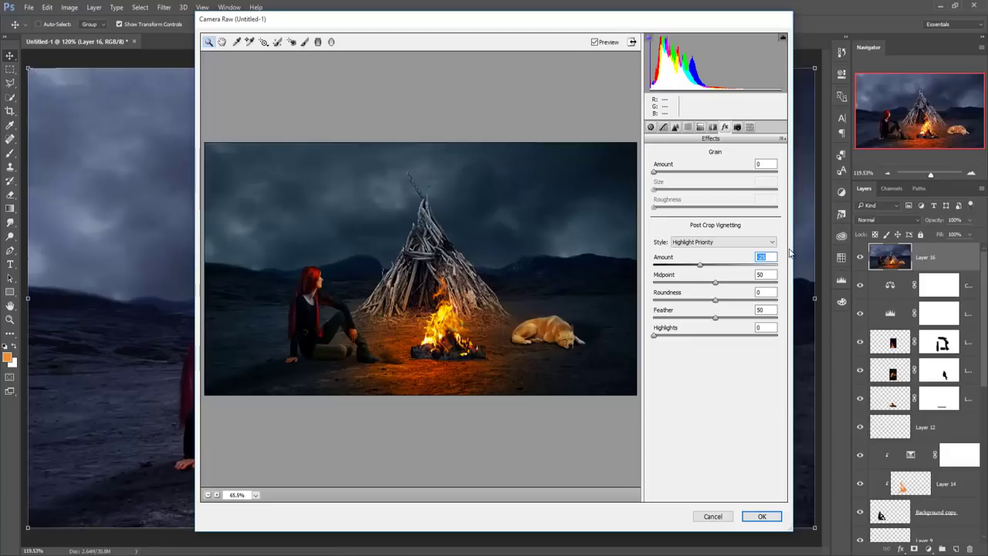
click(700, 127)
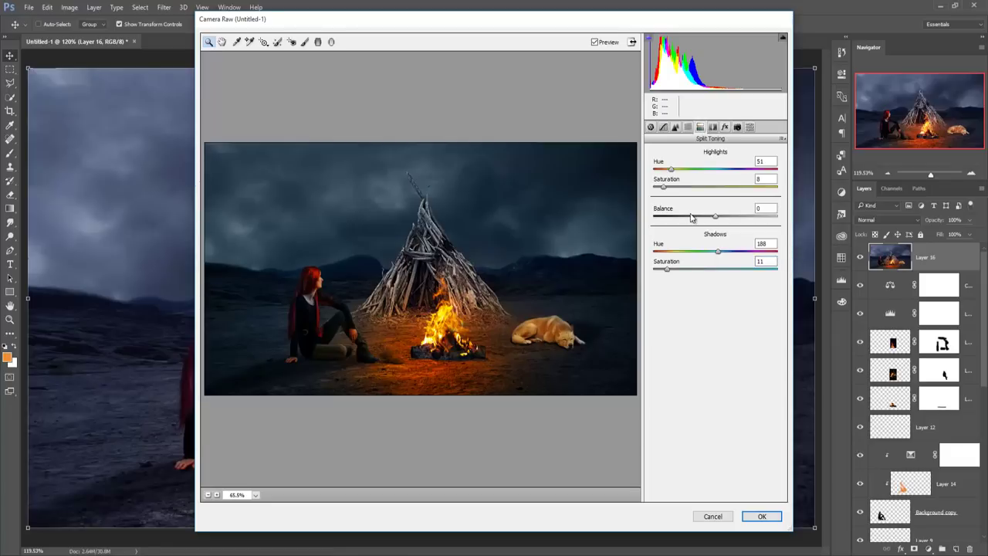
click(688, 128)
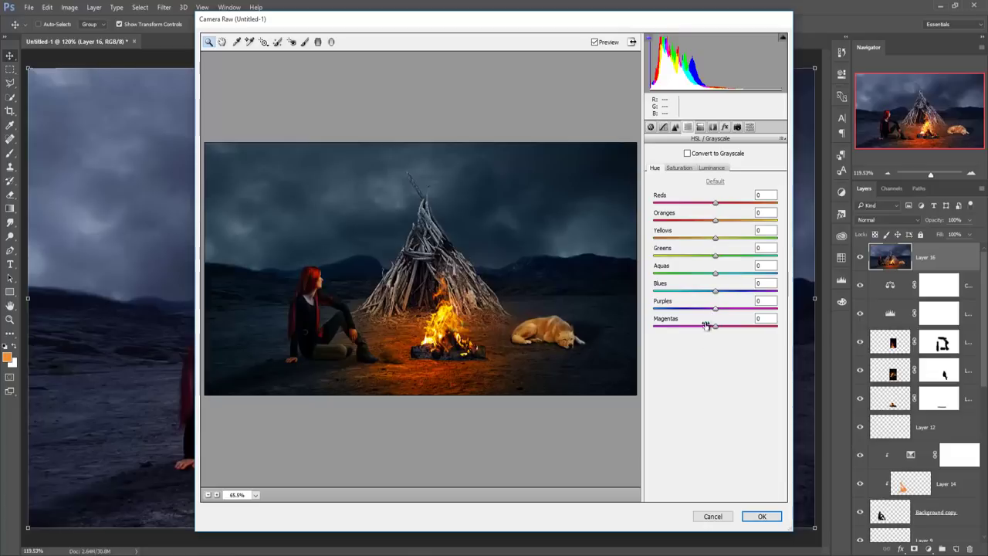
click(762, 516)
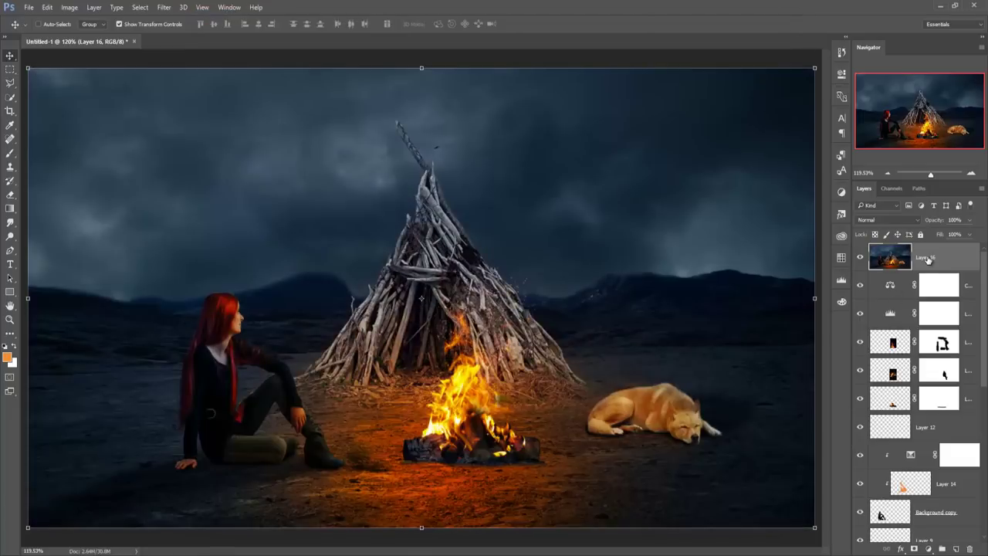
Add a new layer filled with 50% gray and set its blend mode to Soft Light.
click(956, 549)
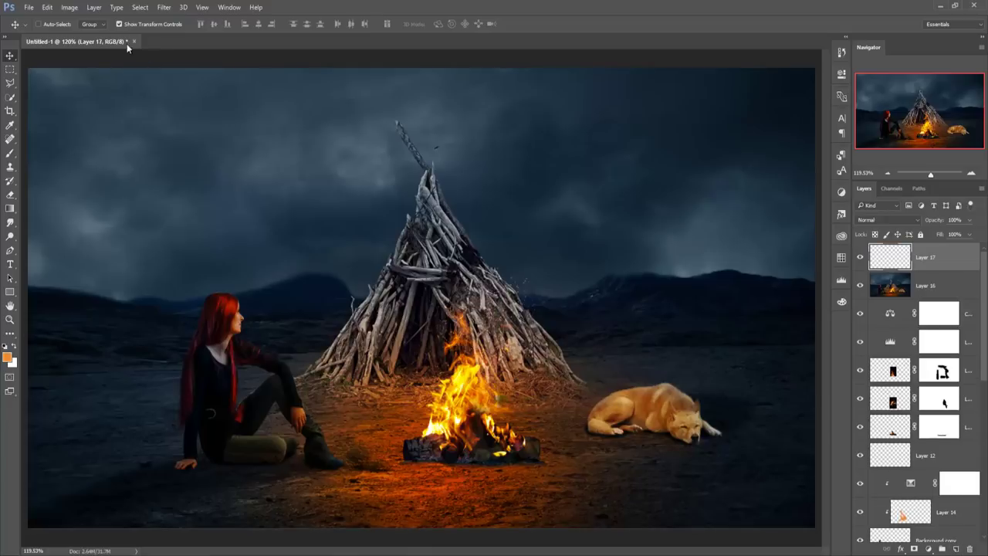
click(47, 7)
click(66, 160)
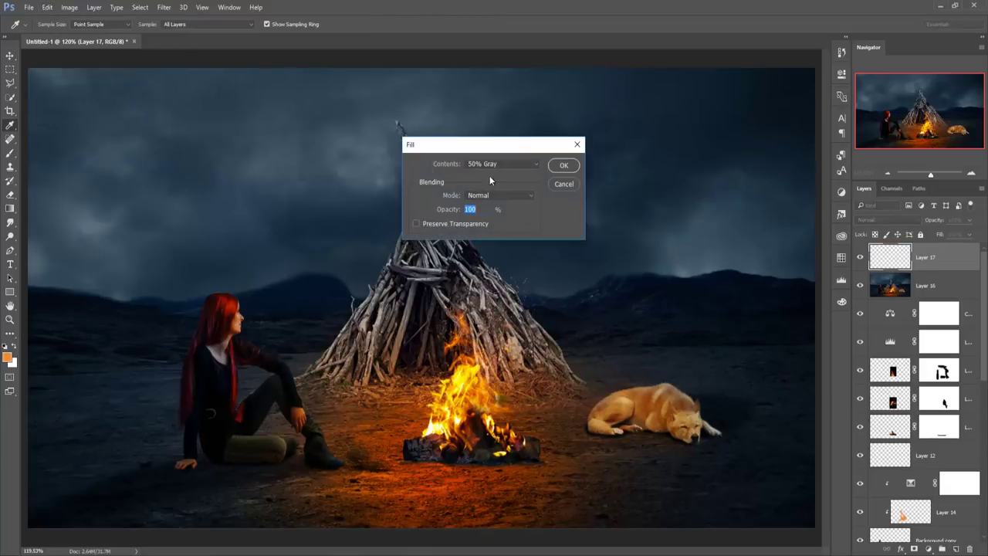
click(561, 166)
key(v)
click(888, 220)
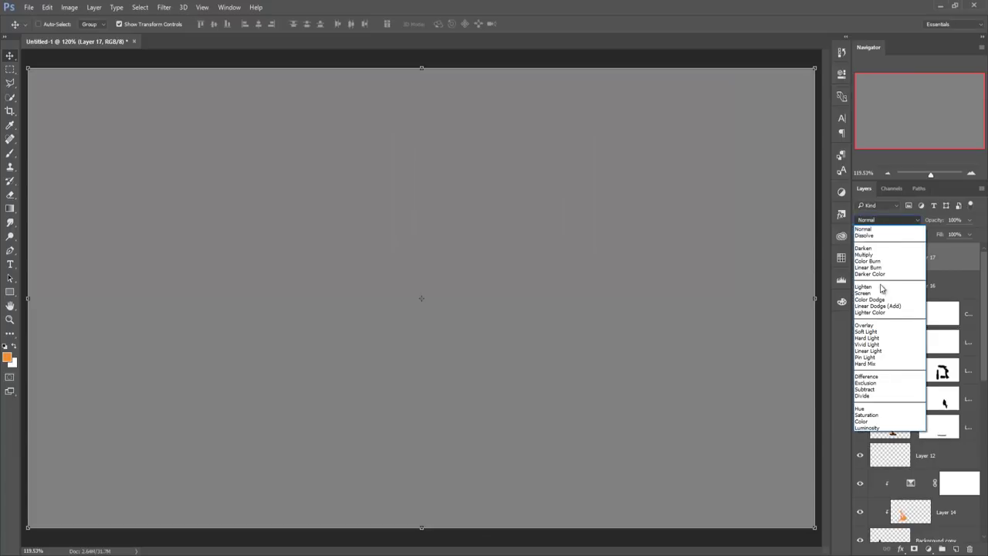
click(865, 331)
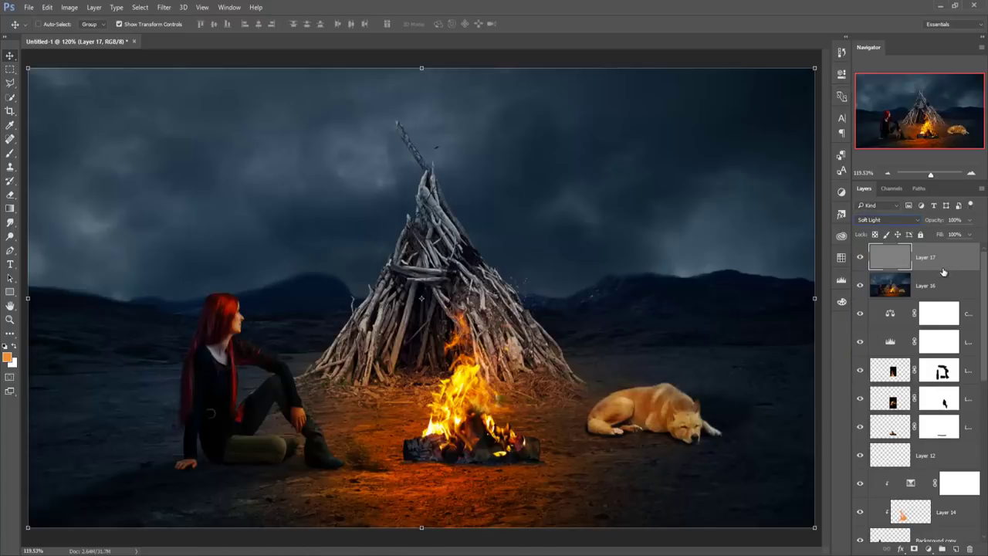
Add a Yellow Photo Filter adjustment layer, then stamp all visible layers into merged Layer 18.
click(928, 549)
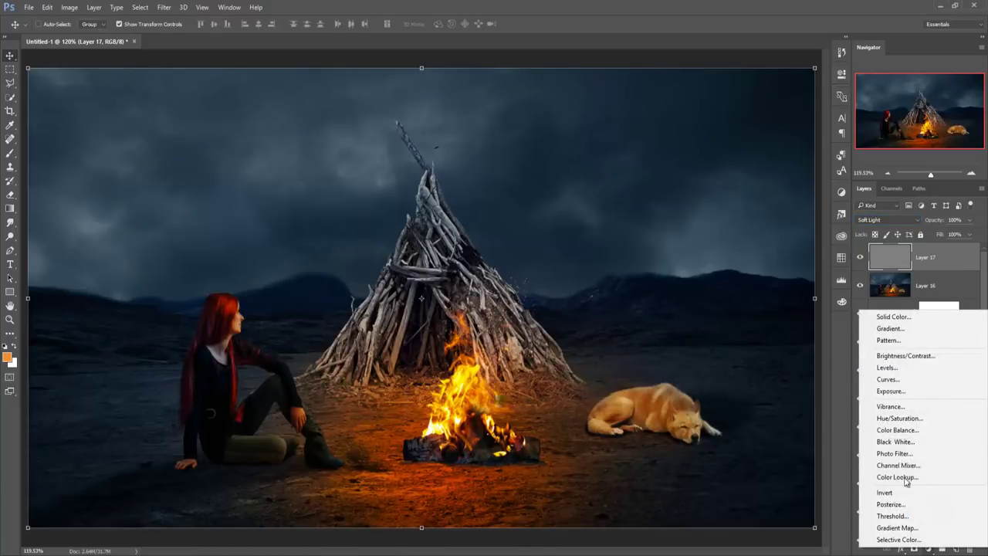
click(912, 454)
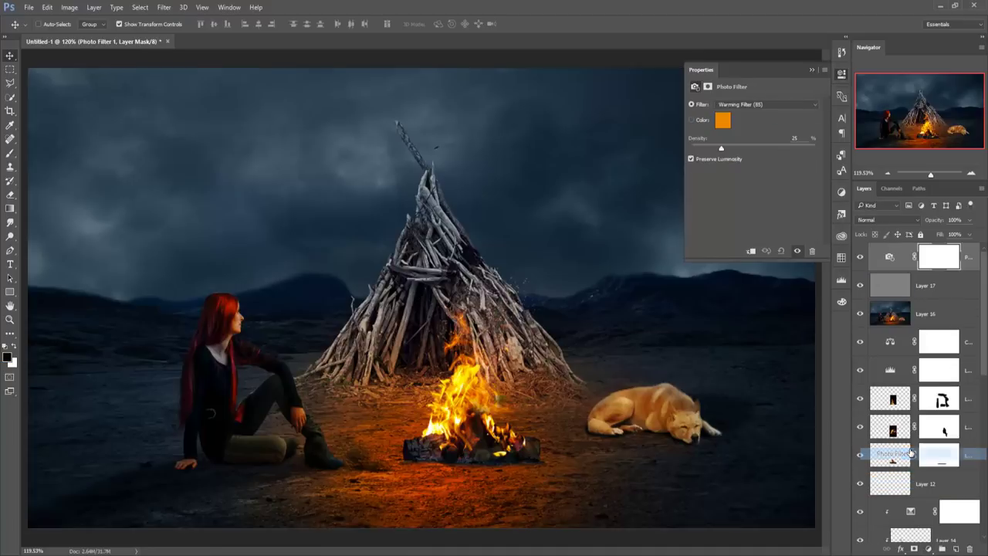
click(758, 105)
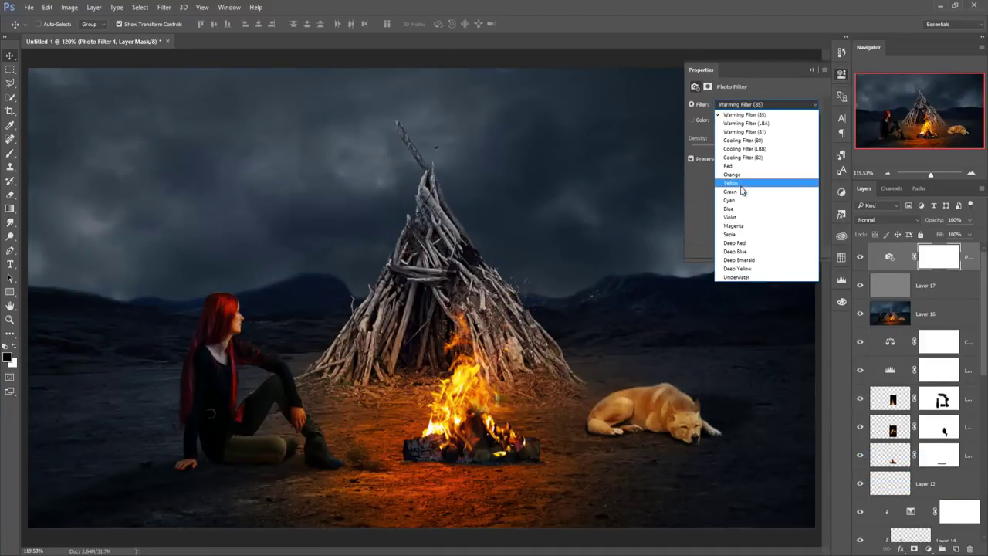
click(739, 183)
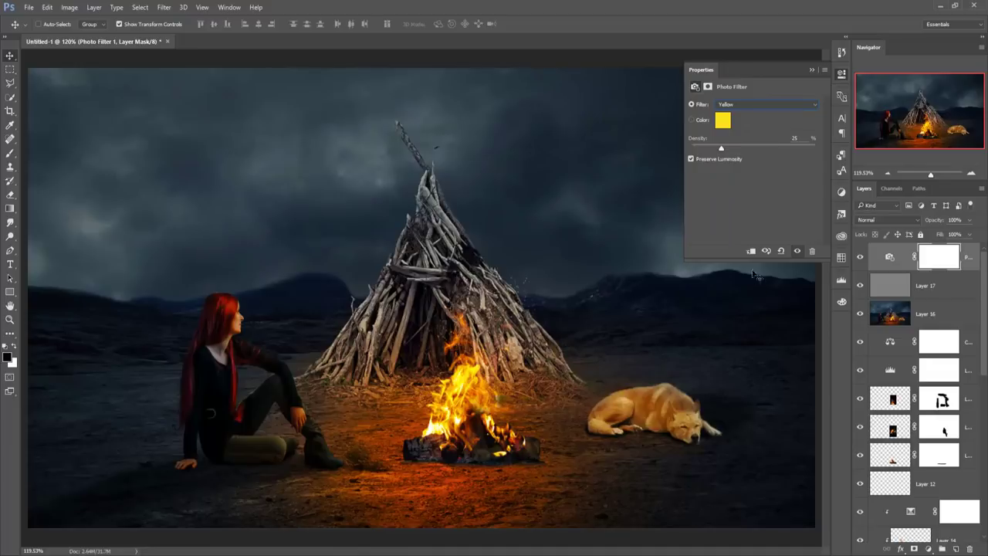
click(811, 70)
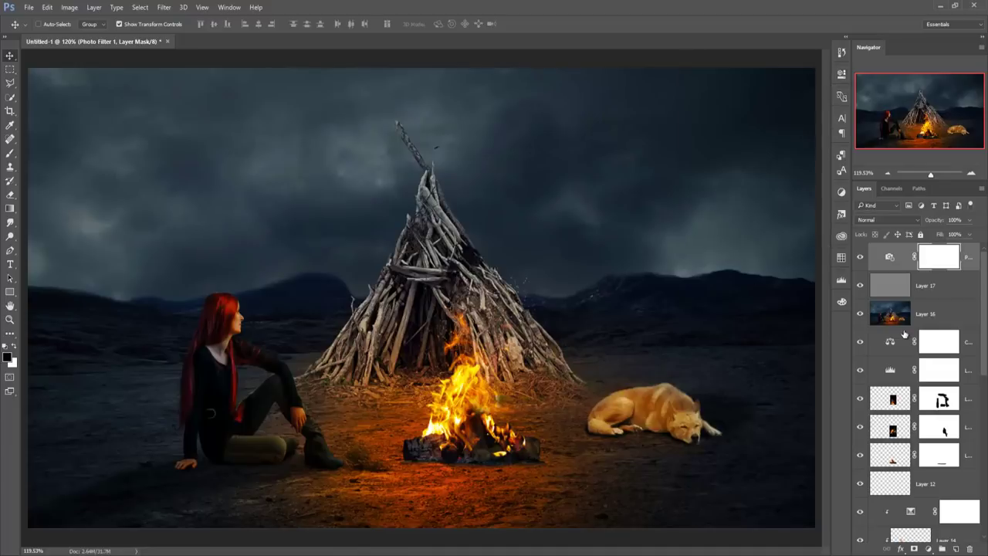
key(ctrl+2)
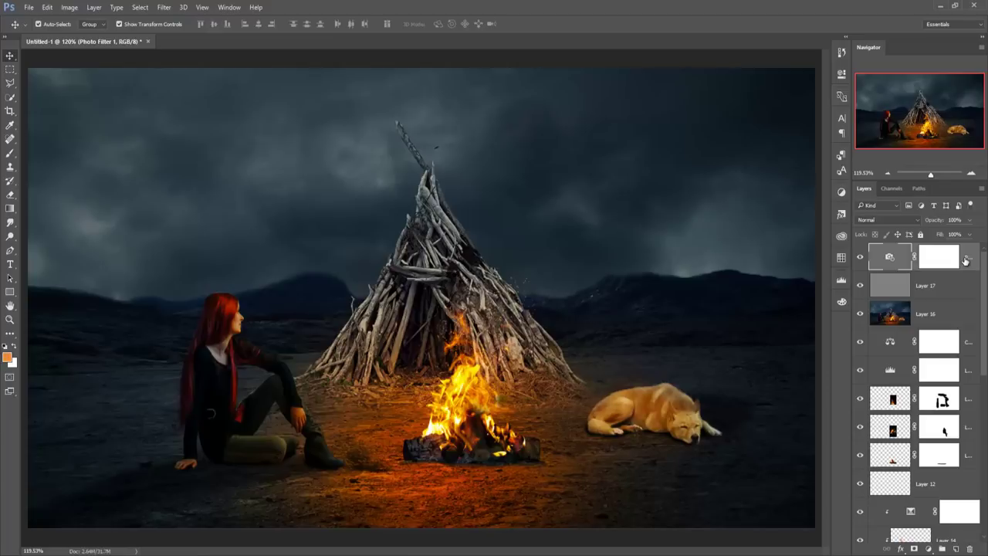
key(ctrl+shift+alt+e)
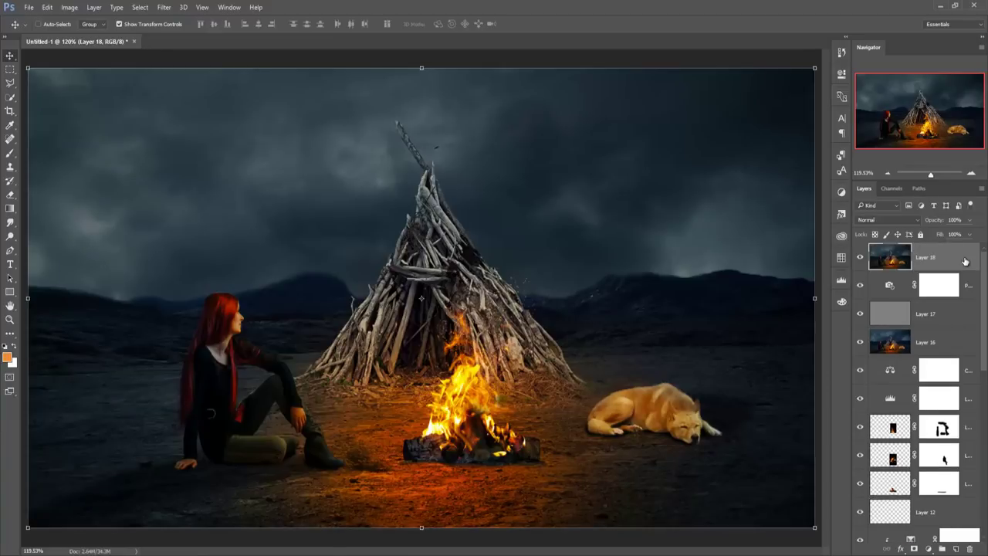